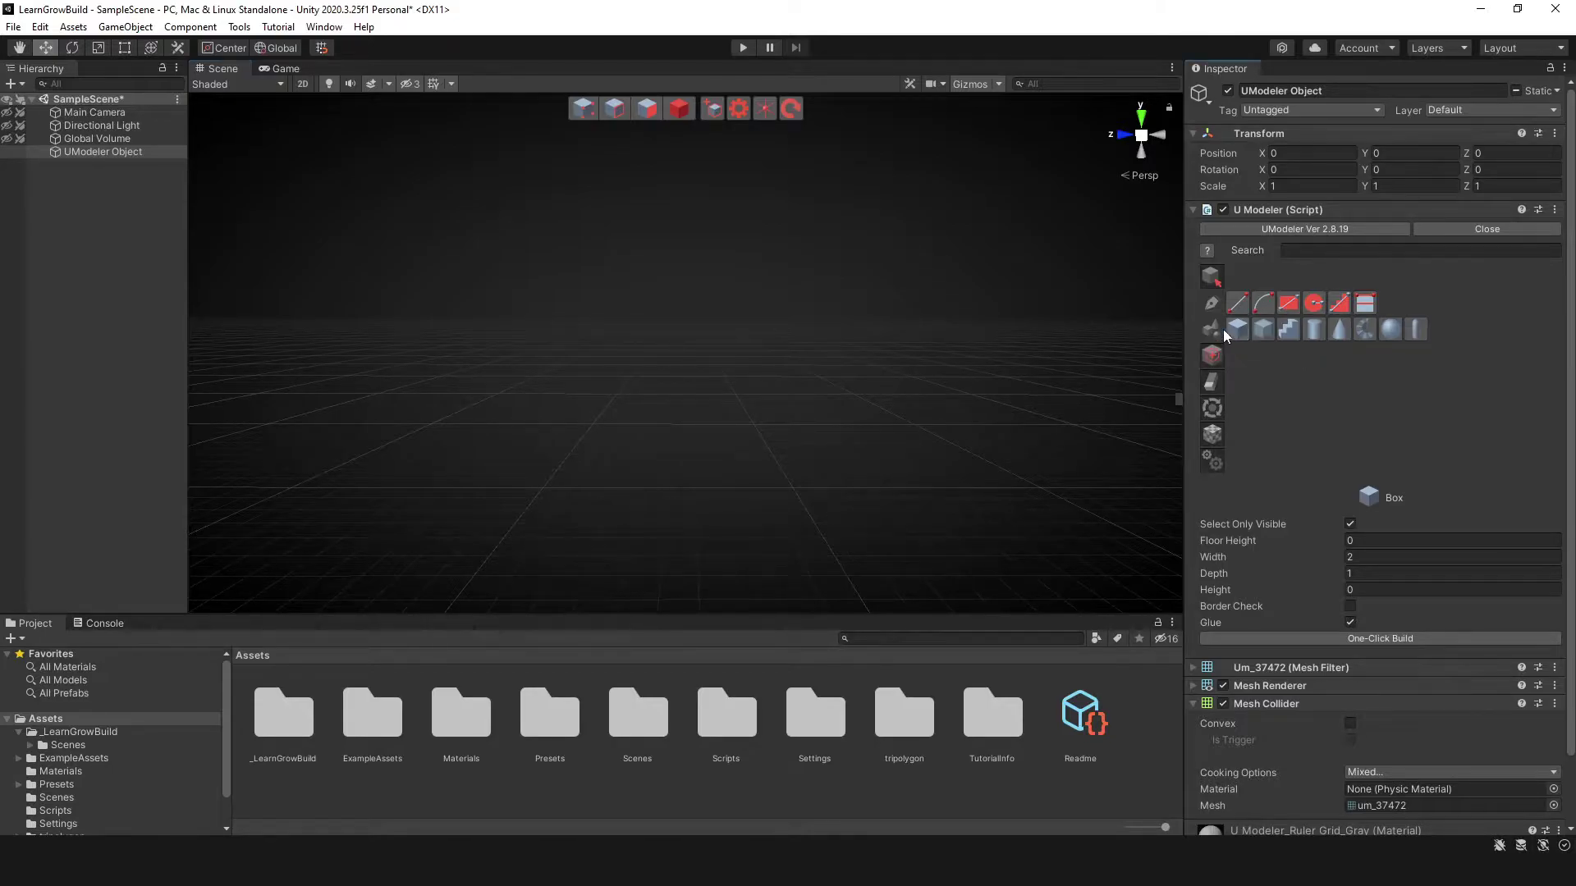
Draw a box on the grid about 2.68 wide, 12.19 deep and 12.97 high
{"action": "left_click_drag", "start_coordinate": [671, 419], "coordinate": [648, 451], "text": "alt"}
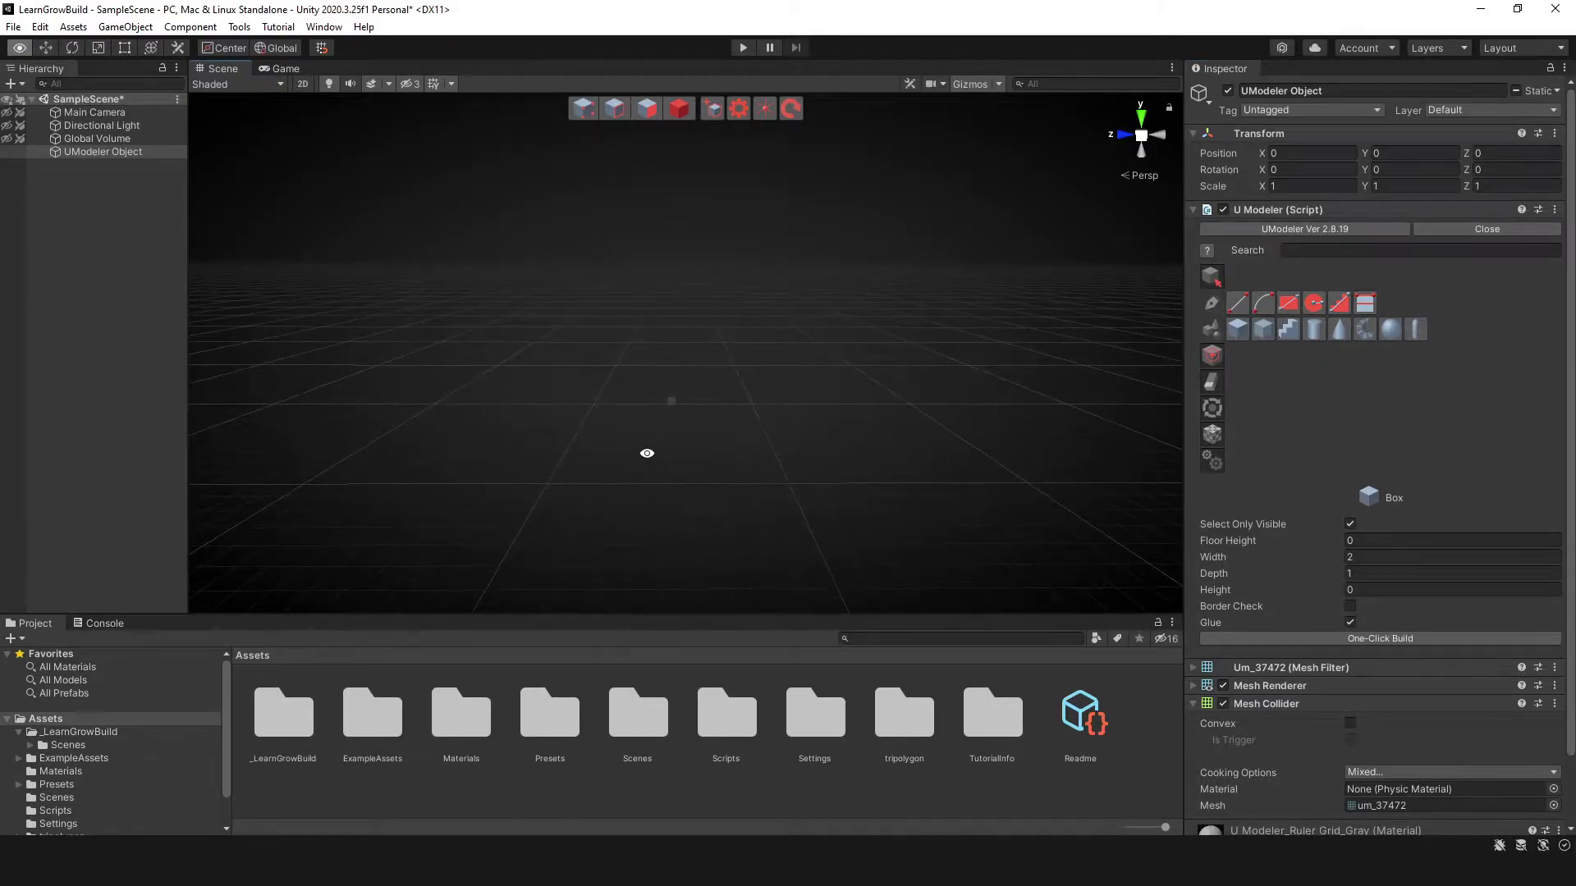
{"action": "left_click_drag", "start_coordinate": [577, 409], "coordinate": [780, 422]}
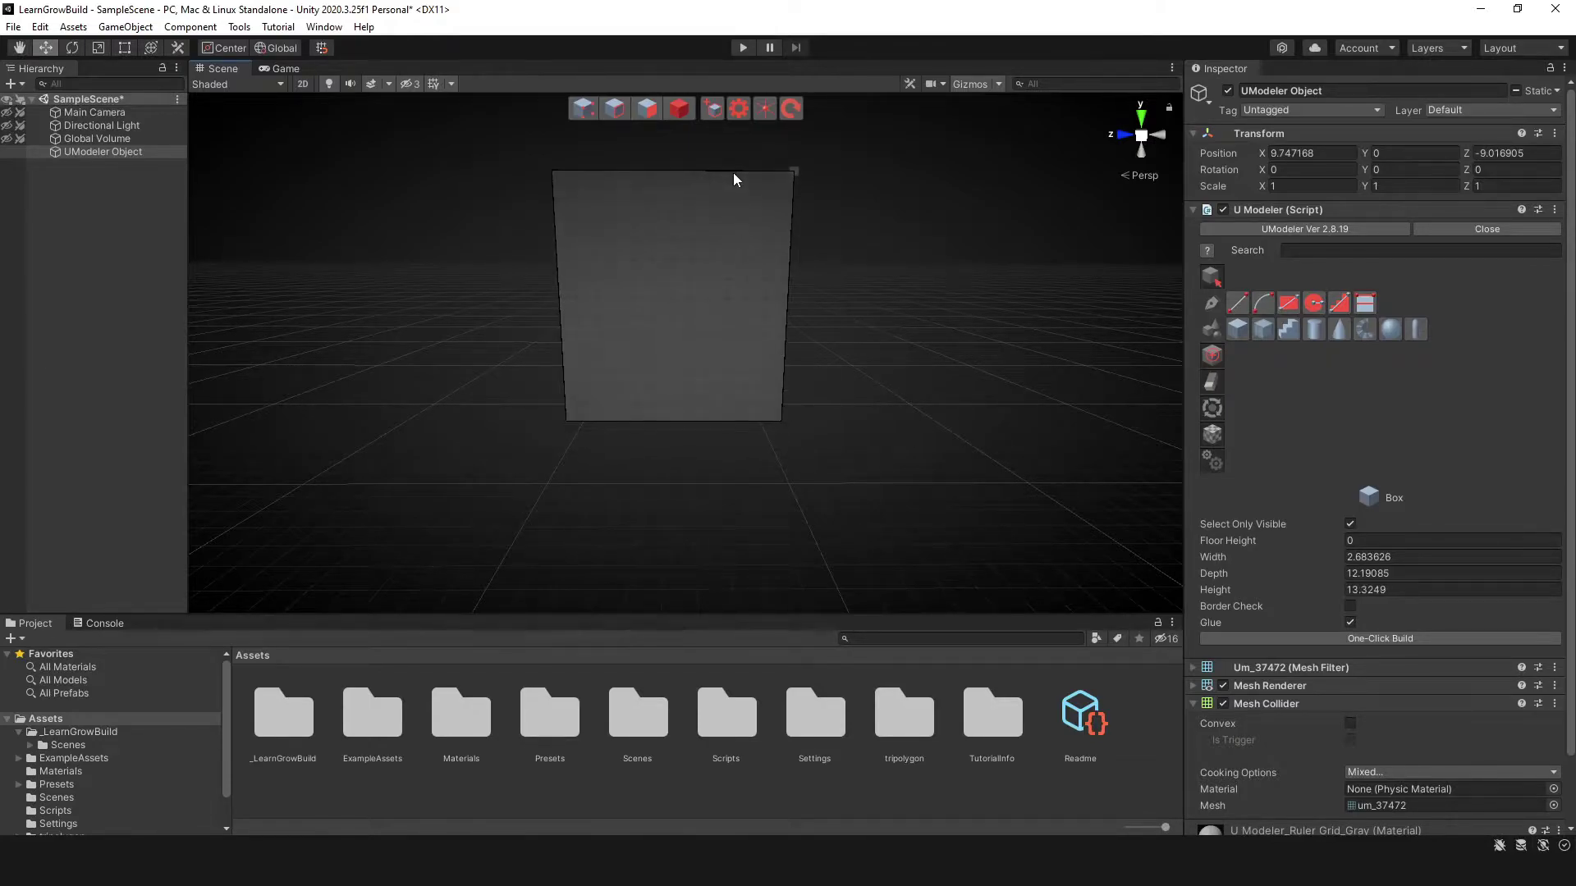
{"action": "left_click", "coordinate": [732, 180]}
{"action": "scroll", "coordinate": [696, 300], "scroll_direction": "up", "scroll_amount": 3}
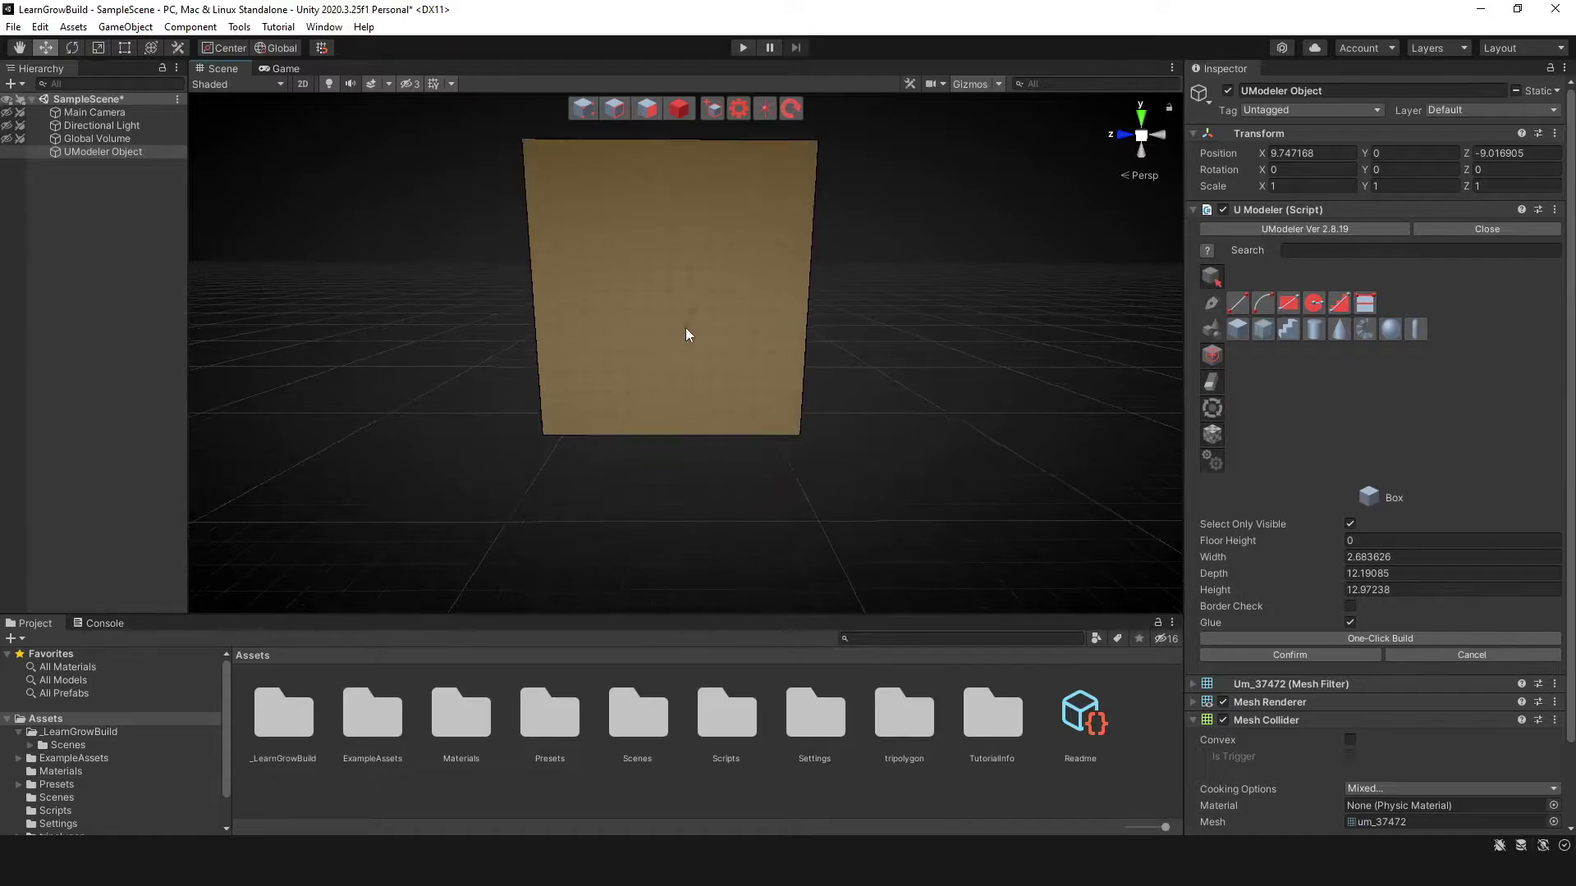
{"action": "middle_click_drag", "start_coordinate": [699, 361], "coordinate": [713, 447]}
{"action": "scroll", "coordinate": [669, 422], "scroll_direction": "up", "scroll_amount": 3}
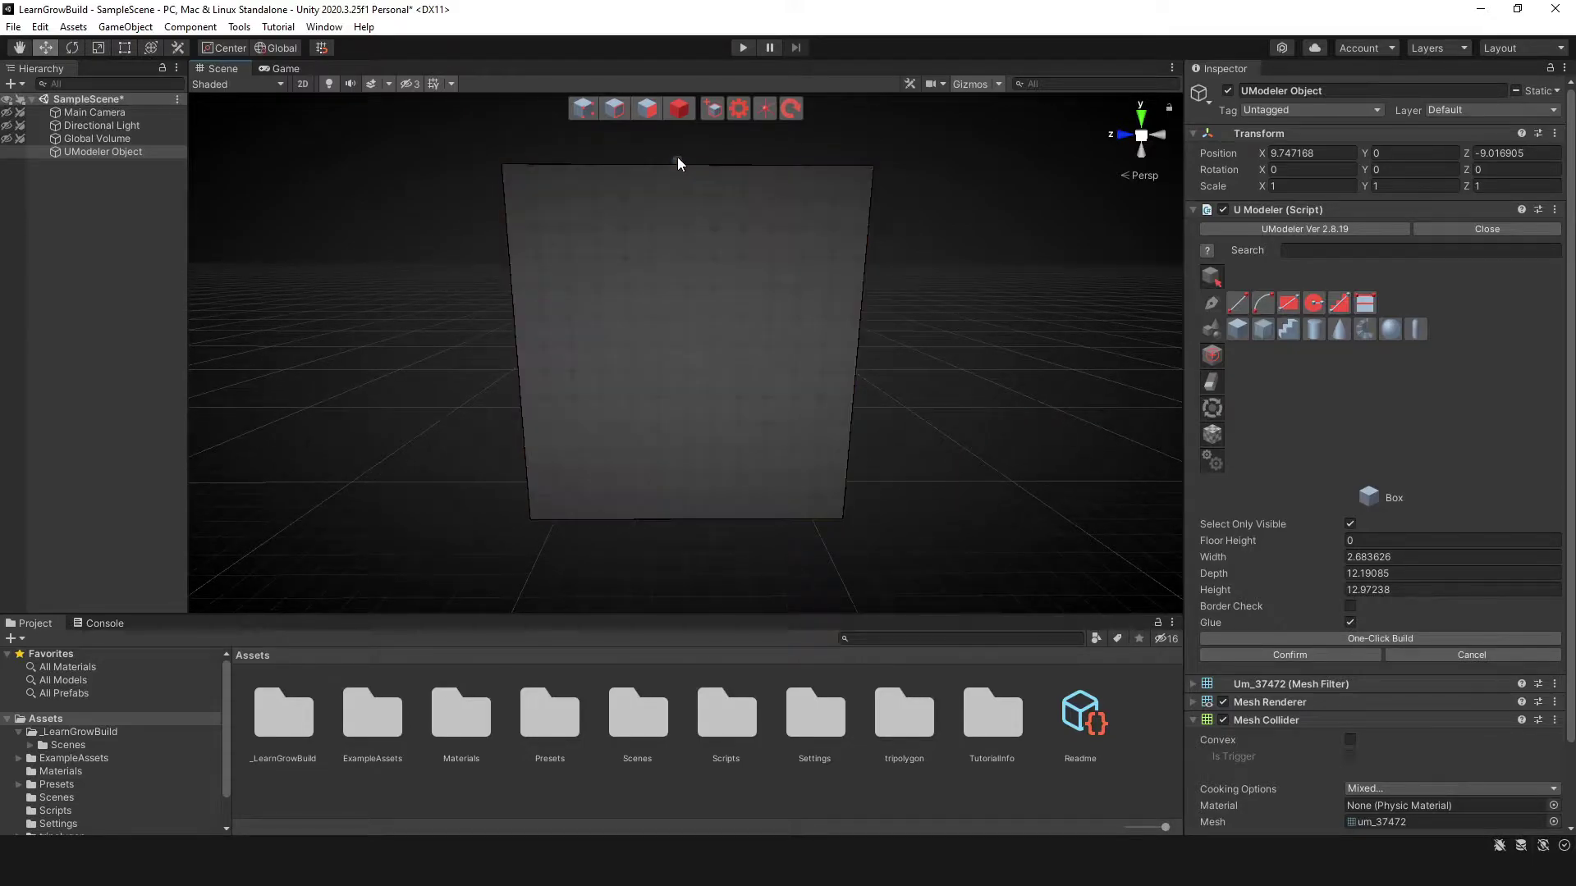
Switch from the Box tool to Object mode, deselect the box and select it again
{"action": "left_click", "coordinate": [685, 113]}
{"action": "left_click_drag", "start_coordinate": [781, 376], "coordinate": [802, 367], "text": "alt"}
{"action": "left_click", "coordinate": [905, 389]}
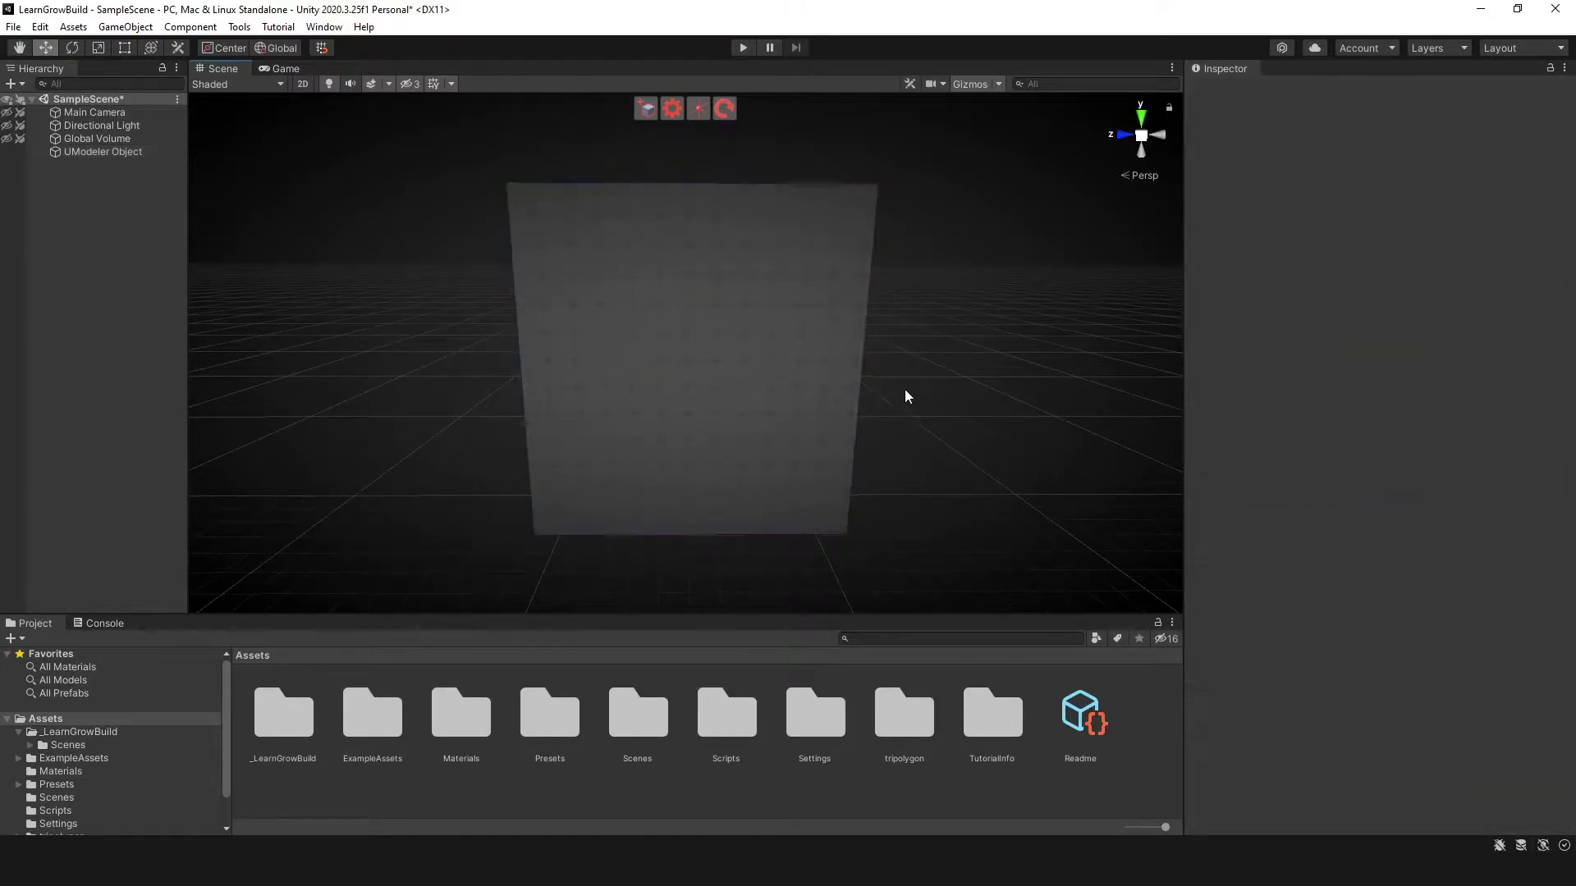
{"action": "left_click_drag", "start_coordinate": [722, 423], "coordinate": [823, 396], "text": "alt"}
{"action": "left_click", "coordinate": [717, 396]}
{"action": "middle_click_drag", "start_coordinate": [808, 412], "coordinate": [830, 423]}
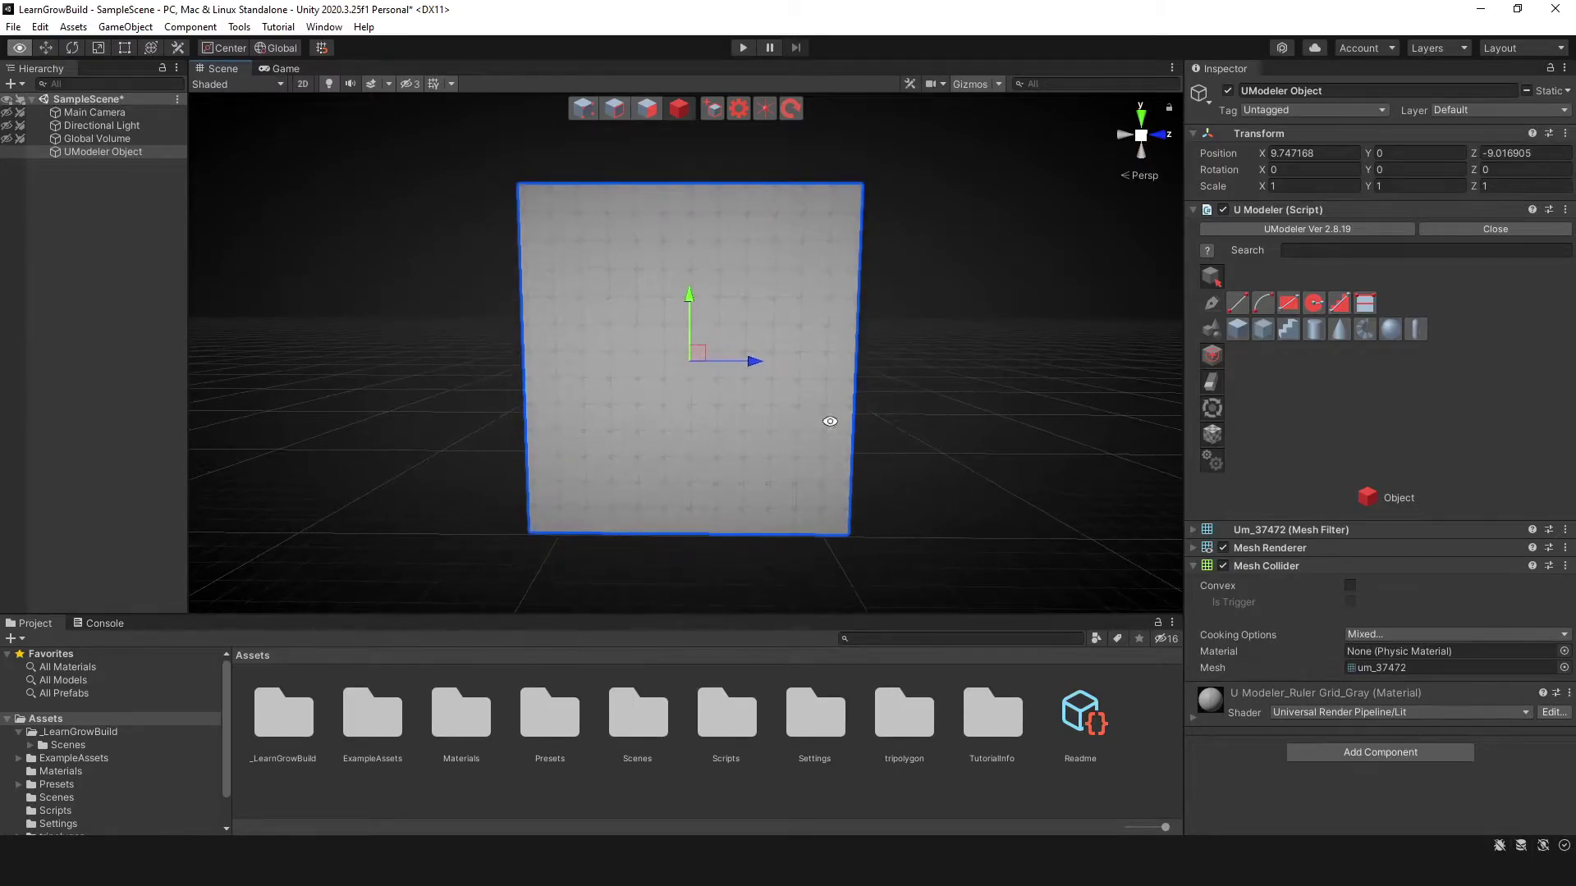
{"action": "left_click", "coordinate": [1238, 304]}
{"action": "scroll", "coordinate": [667, 337], "scroll_direction": "up", "scroll_amount": 4}
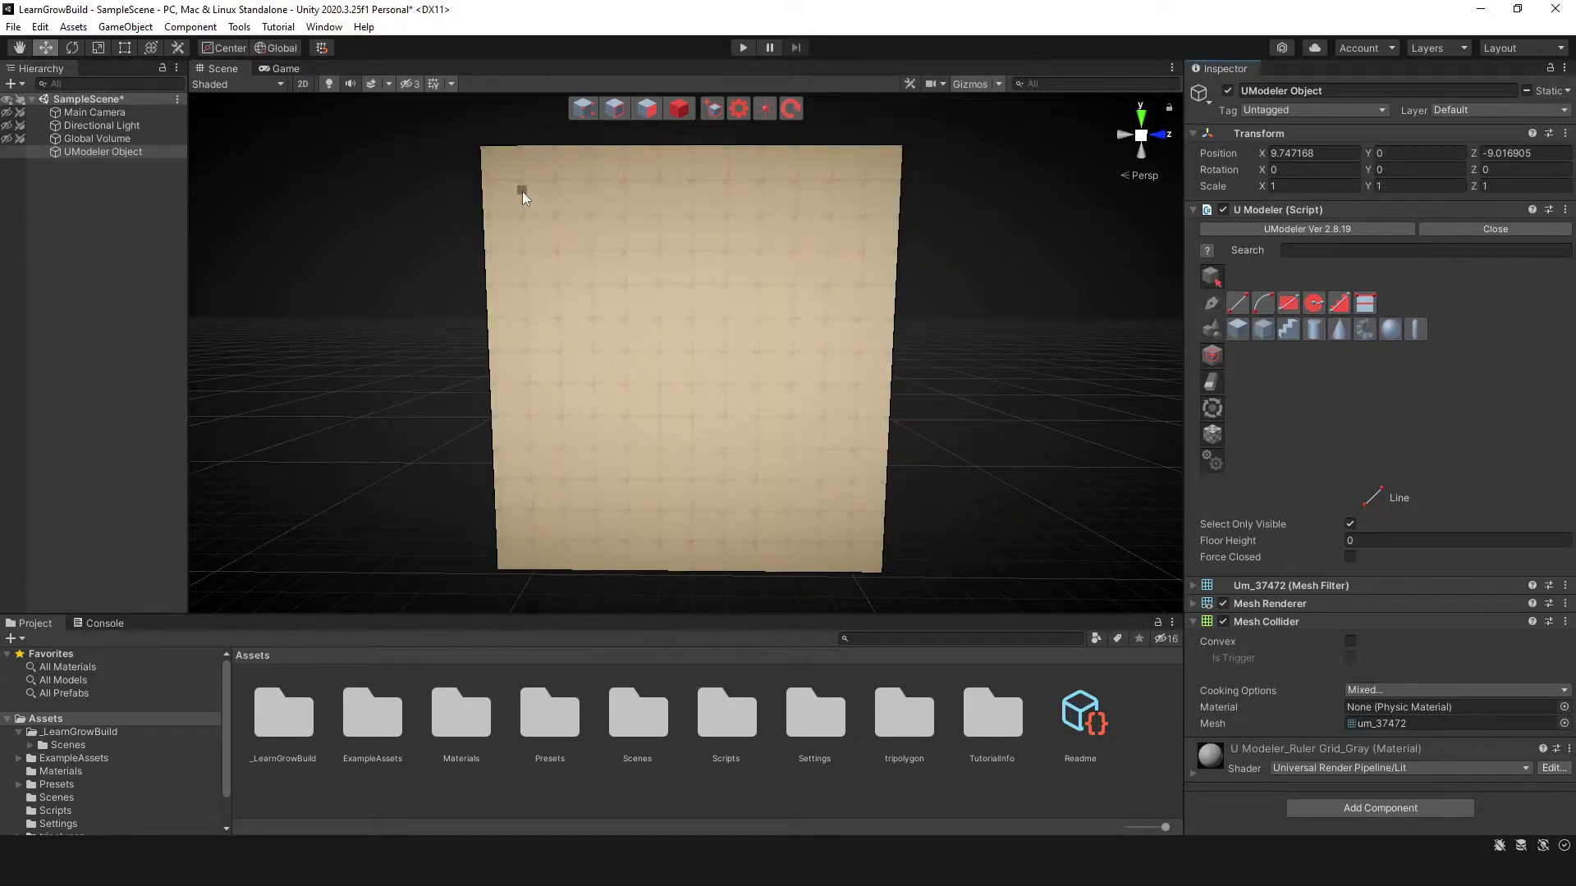
{"action": "left_click", "coordinate": [522, 191]}
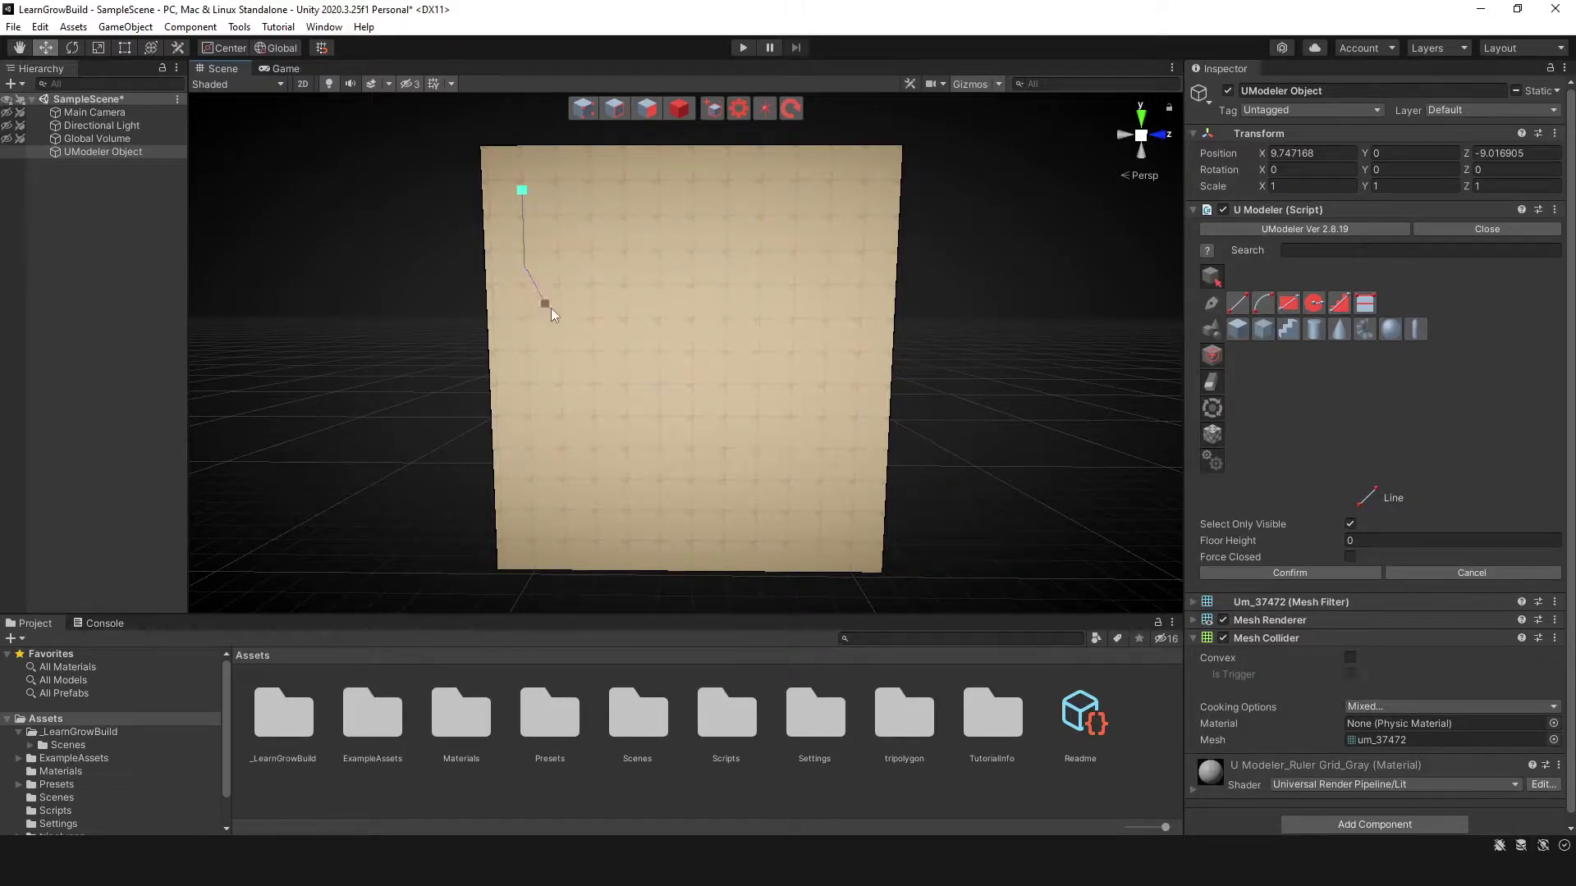
{"action": "left_click", "coordinate": [590, 315]}
{"action": "left_click", "coordinate": [594, 544]}
{"action": "left_click", "coordinate": [658, 313]}
{"action": "left_click", "coordinate": [627, 193]}
{"action": "key", "text": "Escape"}
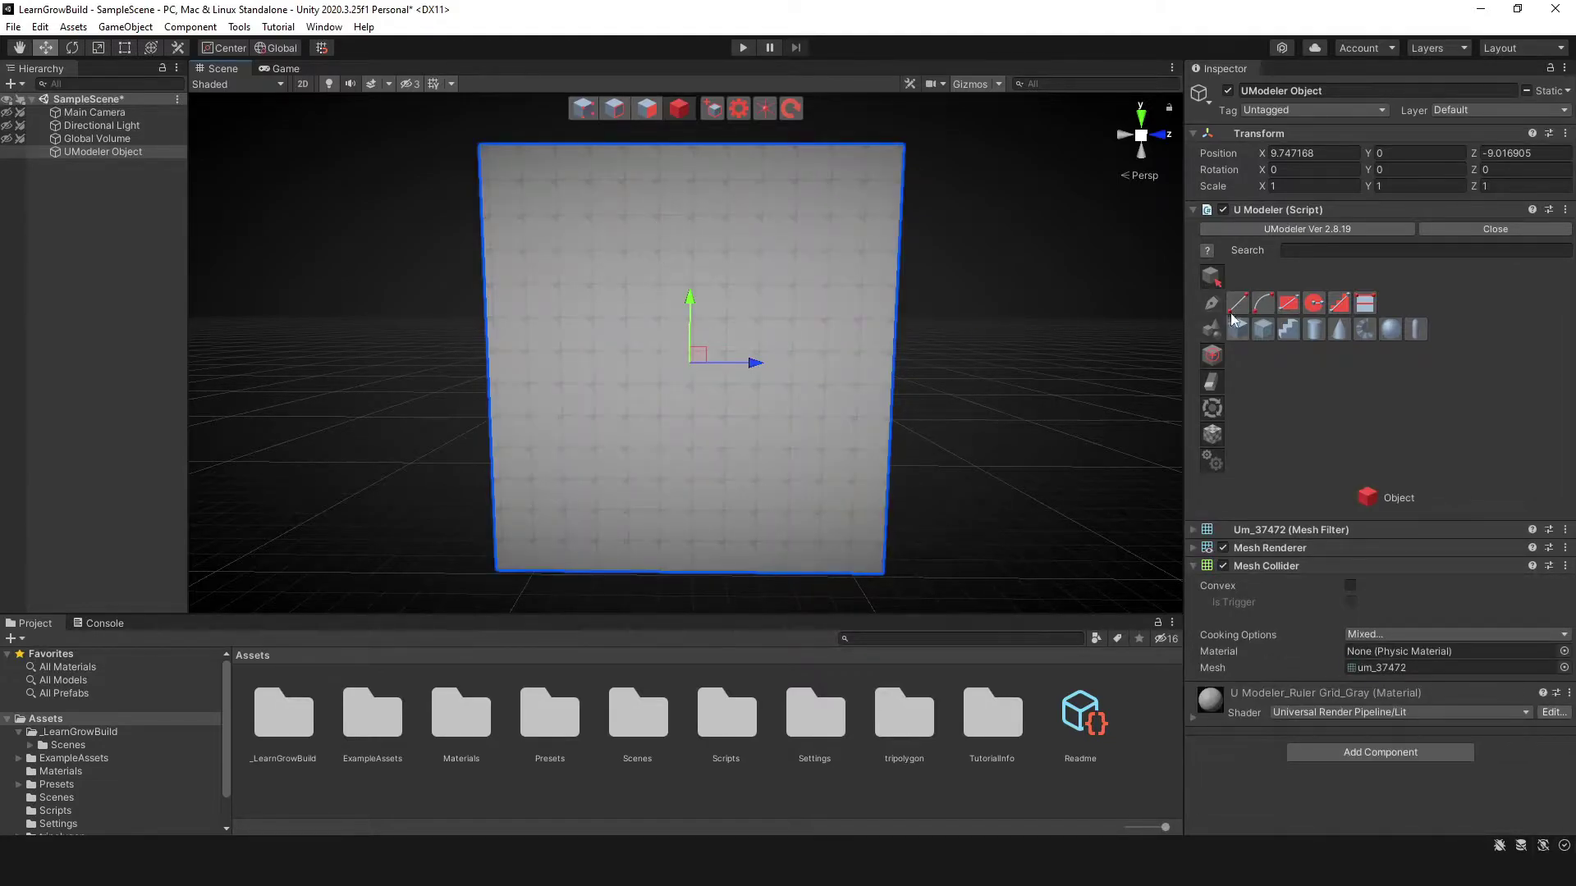
Draw a closed, roughly square outline near the upper-left corner of the box's large face with the Line tool
{"action": "left_click", "coordinate": [1237, 302]}
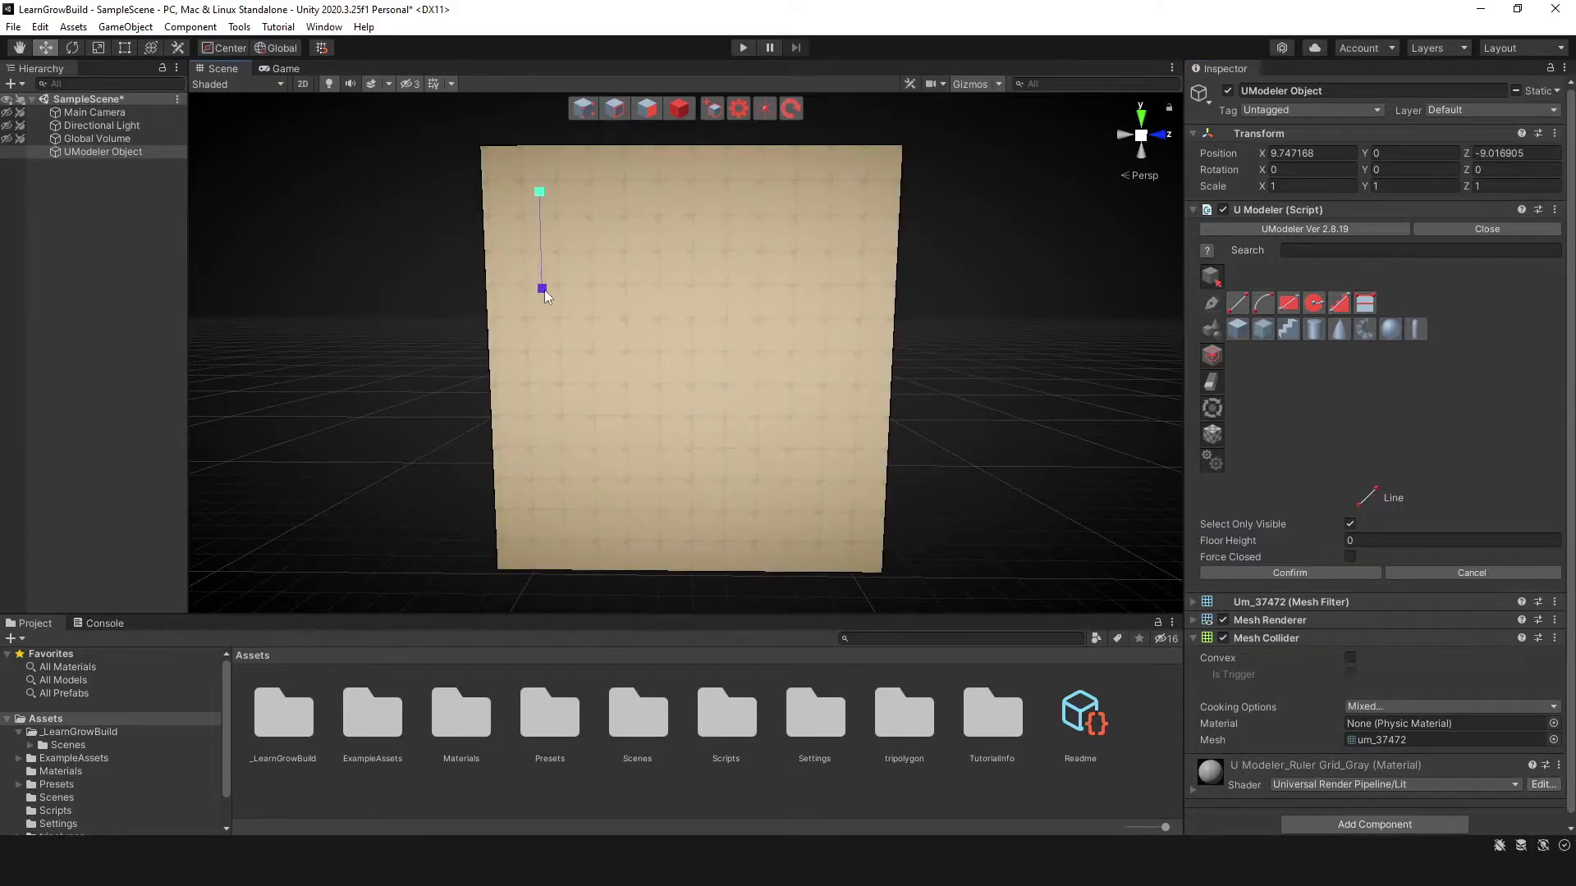
{"action": "left_click", "coordinate": [541, 287]}
{"action": "left_click", "coordinate": [633, 192]}
{"action": "left_click", "coordinate": [540, 192]}
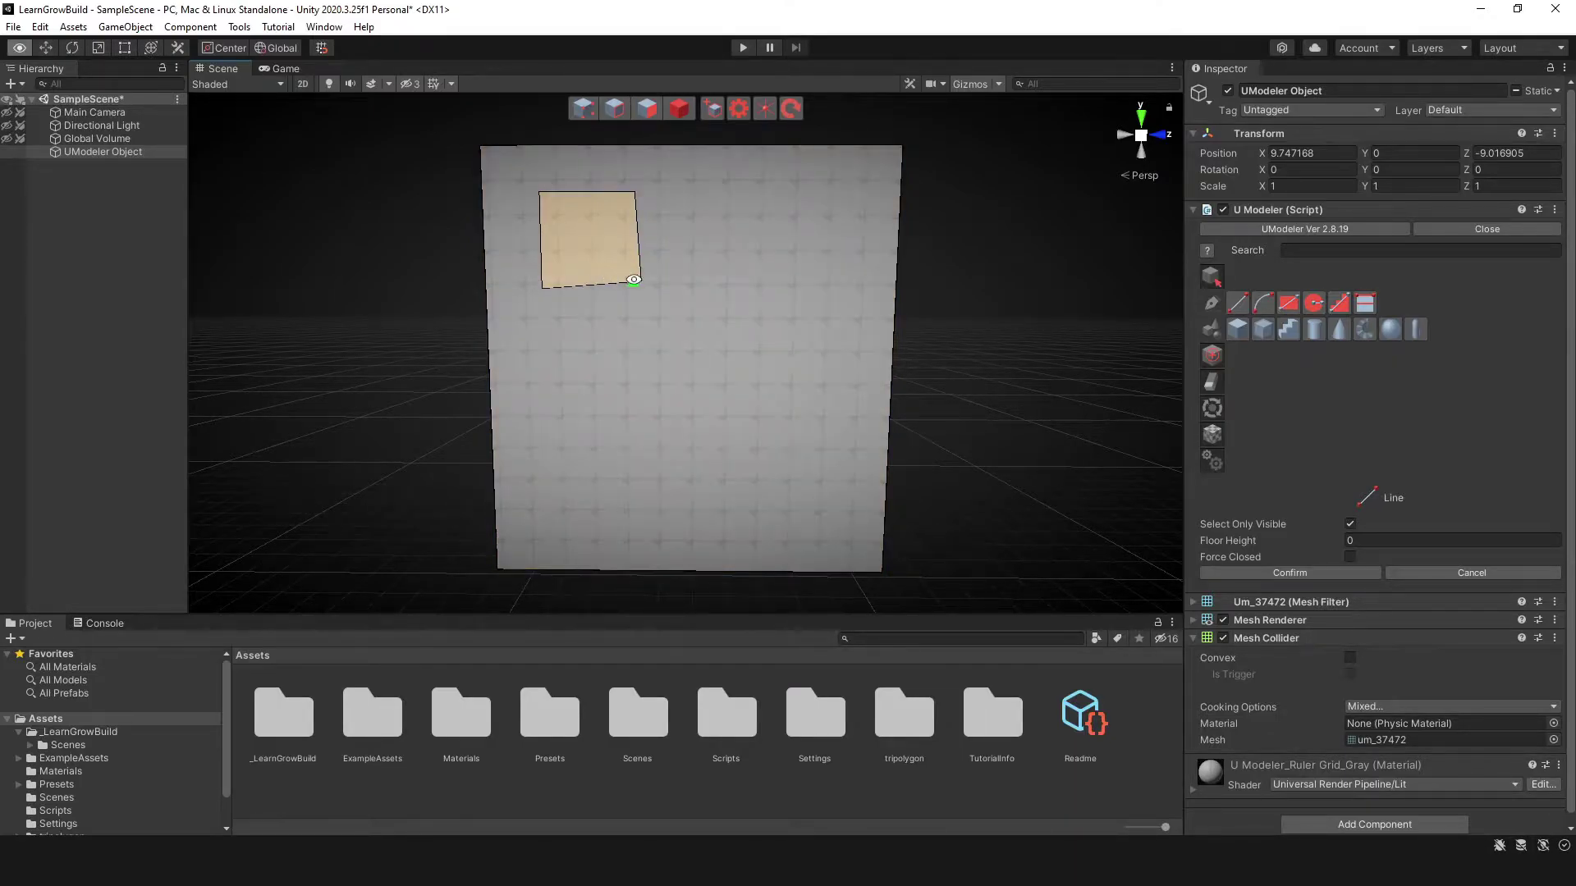
Move the lower-right vertex of the outline on the box face to straighten its adjoining edges in Vertex mode
{"action": "middle_click_drag", "start_coordinate": [632, 281], "coordinate": [647, 316], "text": "alt"}
{"action": "mouse_move", "coordinate": [742, 328]}
{"action": "left_mouse_down", "text": "alt"}
{"action": "mouse_move", "coordinate": [573, 337]}
{"action": "mouse_move", "coordinate": [761, 330]}
{"action": "mouse_move", "coordinate": [737, 334]}
{"action": "left_mouse_up", "text": "alt"}
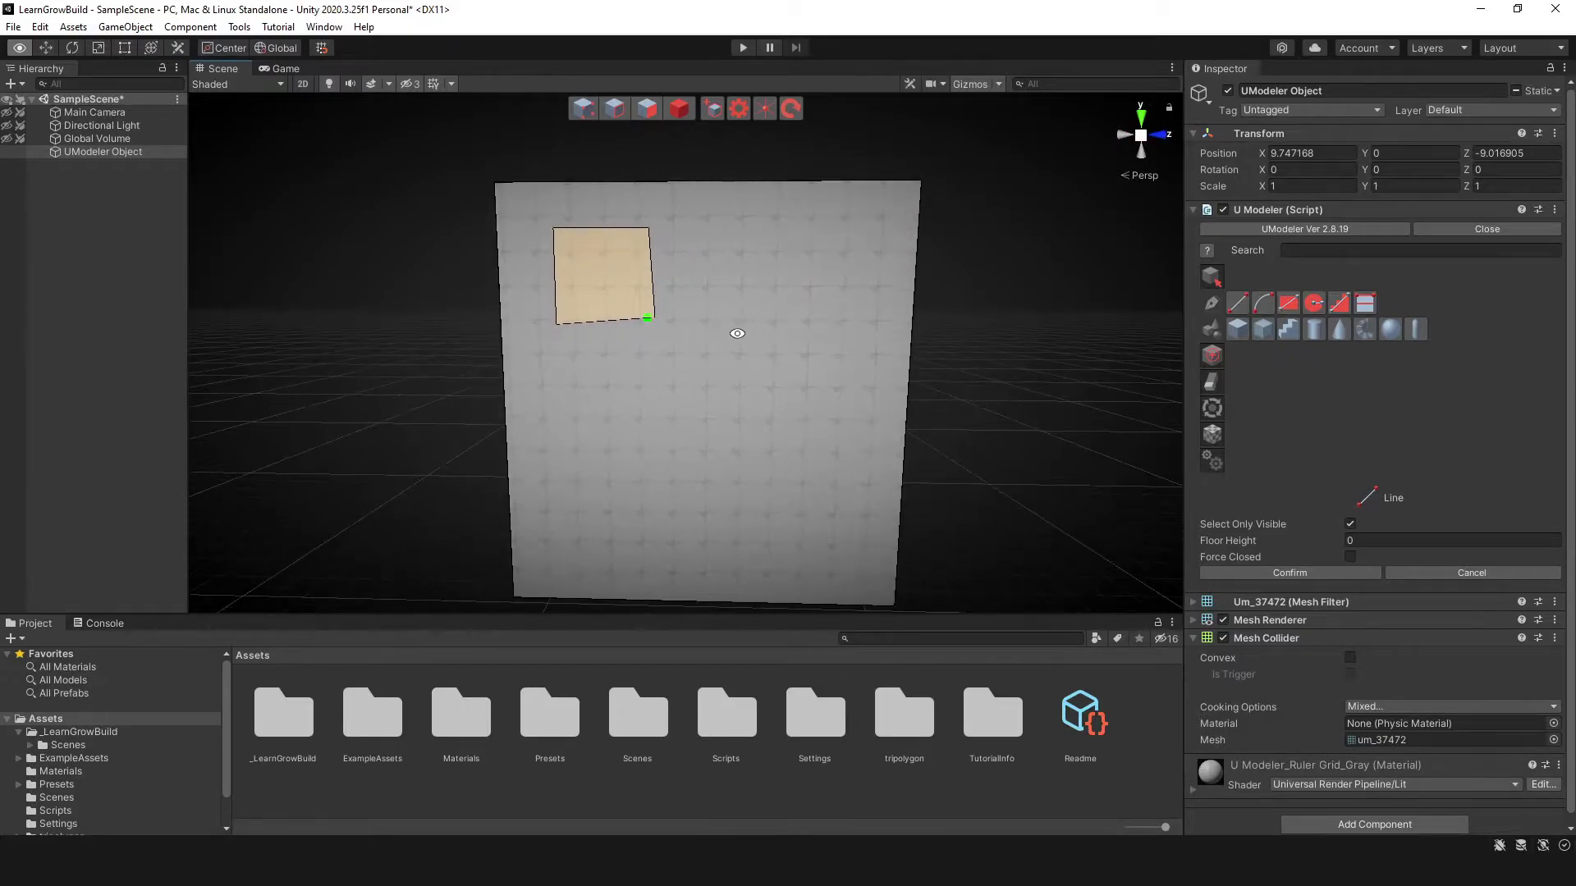
{"action": "left_click", "coordinate": [596, 110]}
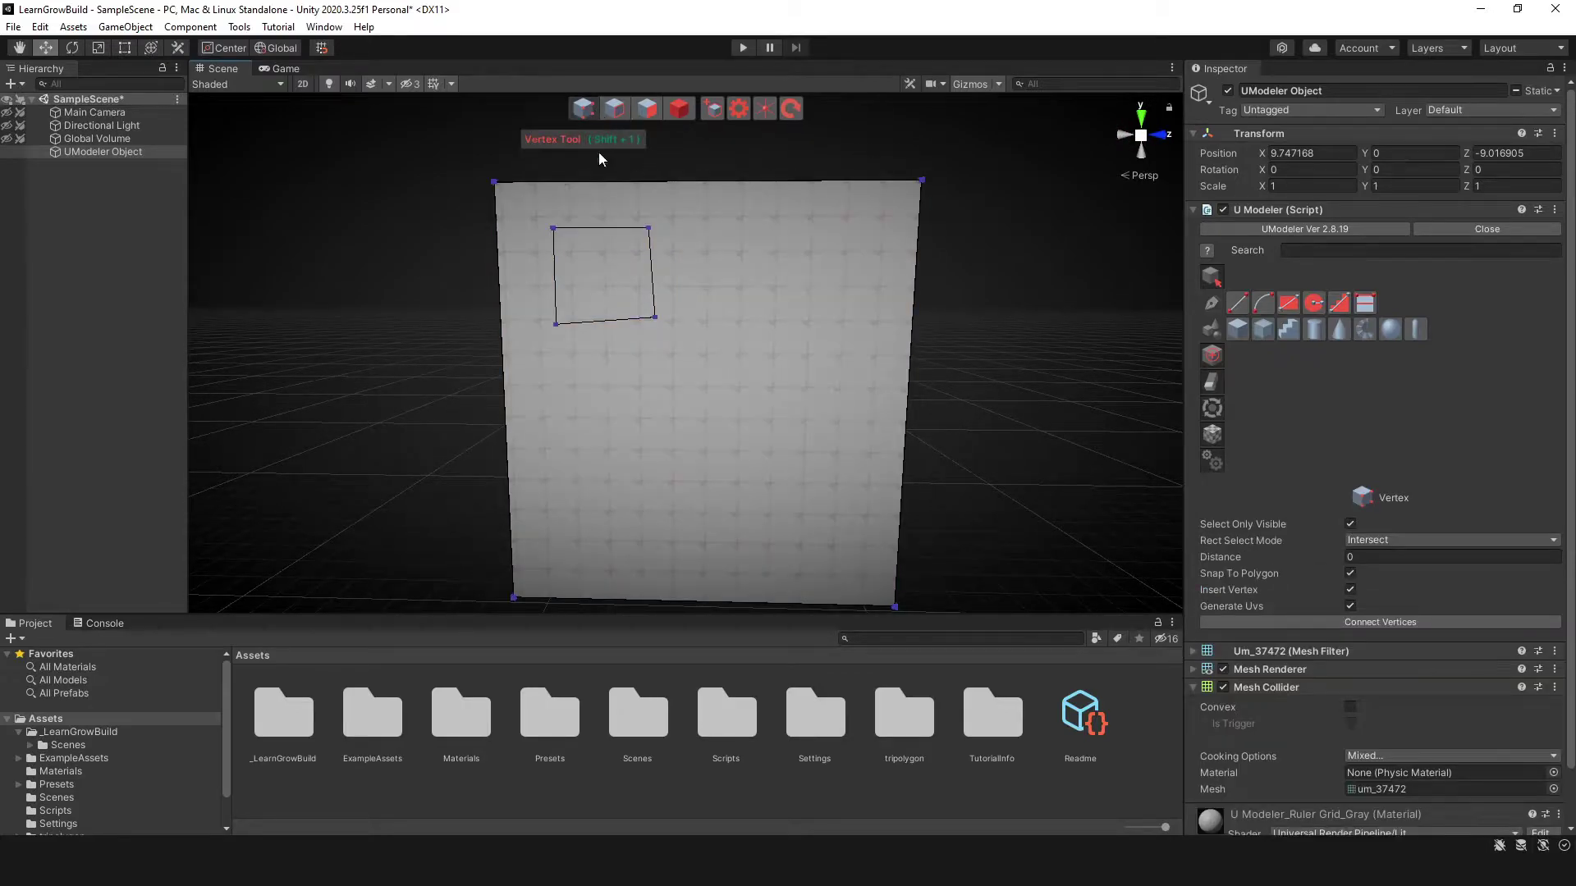
{"action": "left_click", "coordinate": [653, 322]}
{"action": "left_click_drag", "start_coordinate": [655, 260], "coordinate": [655, 258]}
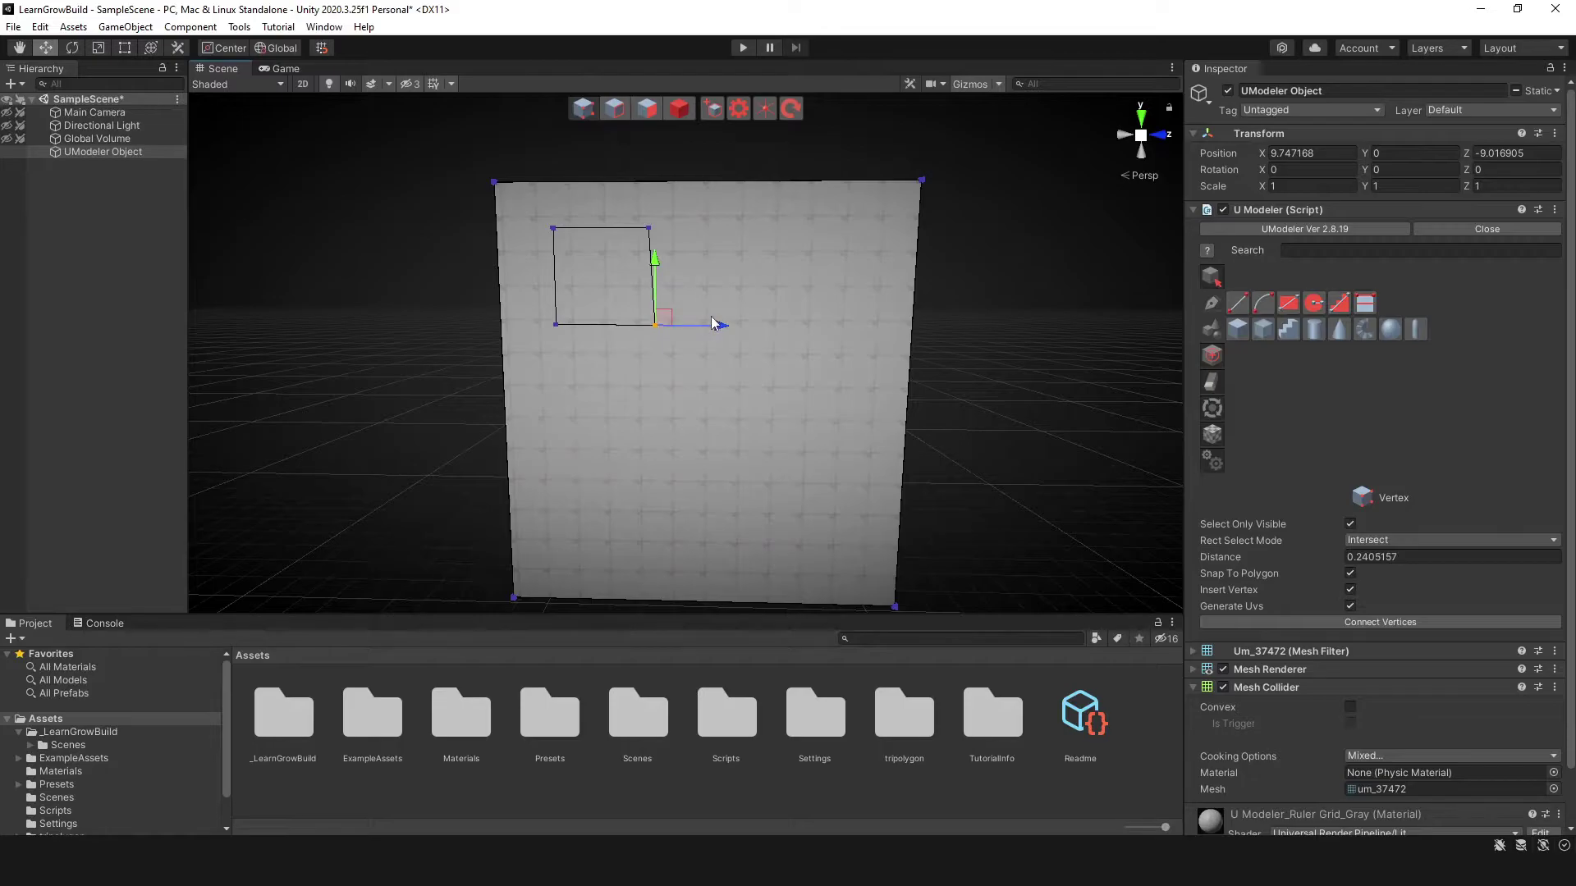
{"action": "left_click_drag", "start_coordinate": [720, 322], "coordinate": [716, 320]}
Align the outline's lower-left vertex, pull it well below the lower-right one for a slanted edge, and return to Object mode
{"action": "left_click", "coordinate": [556, 325]}
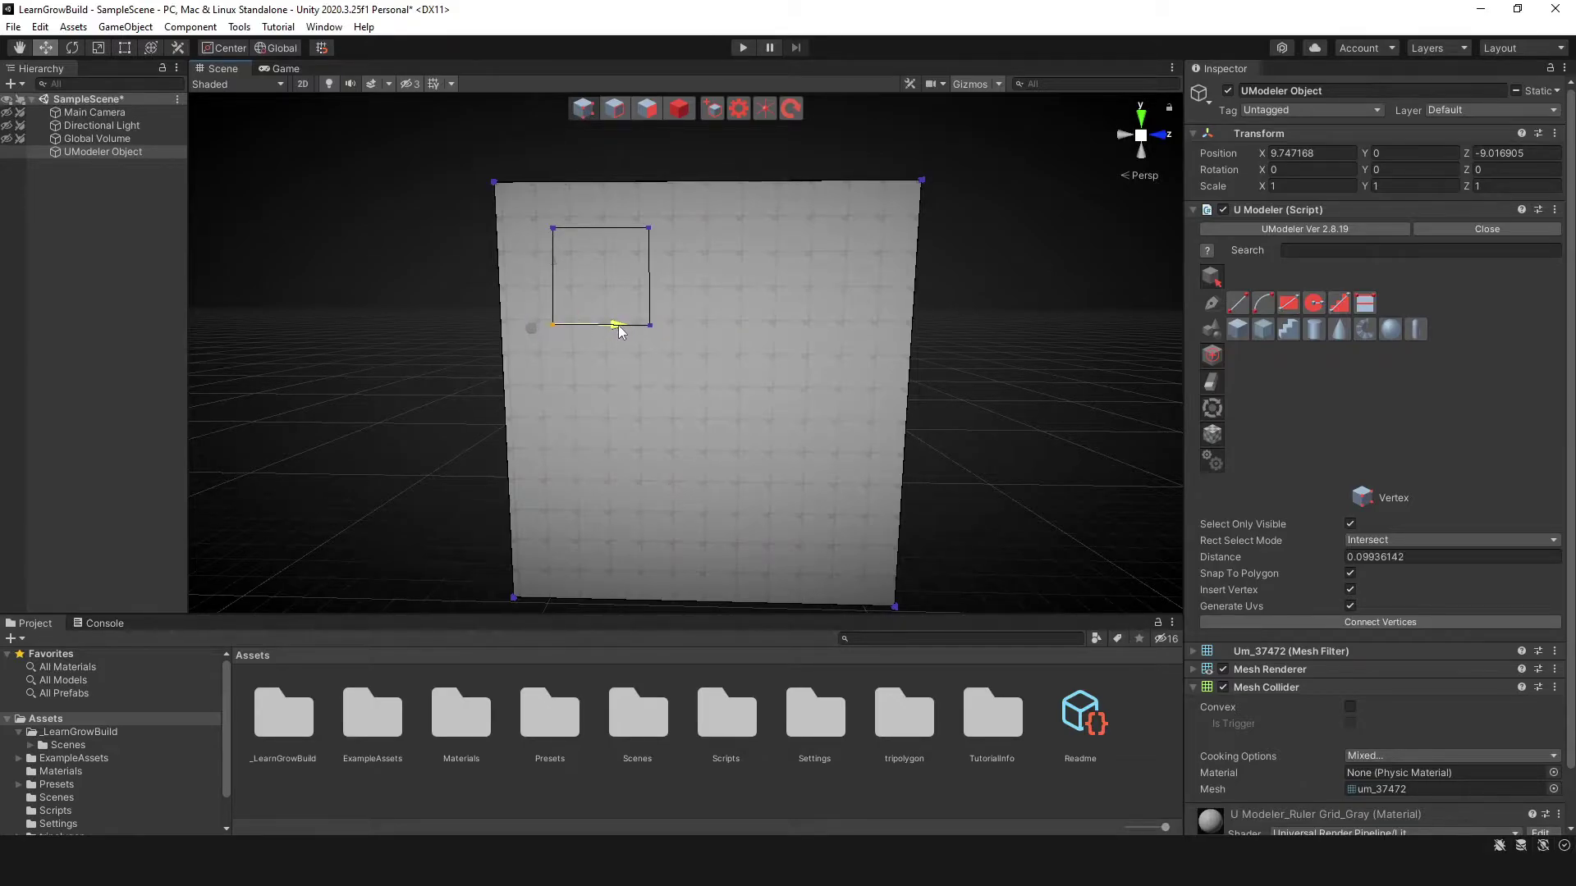
{"action": "left_click_drag", "start_coordinate": [556, 271], "coordinate": [715, 322]}
{"action": "left_click", "coordinate": [648, 325]}
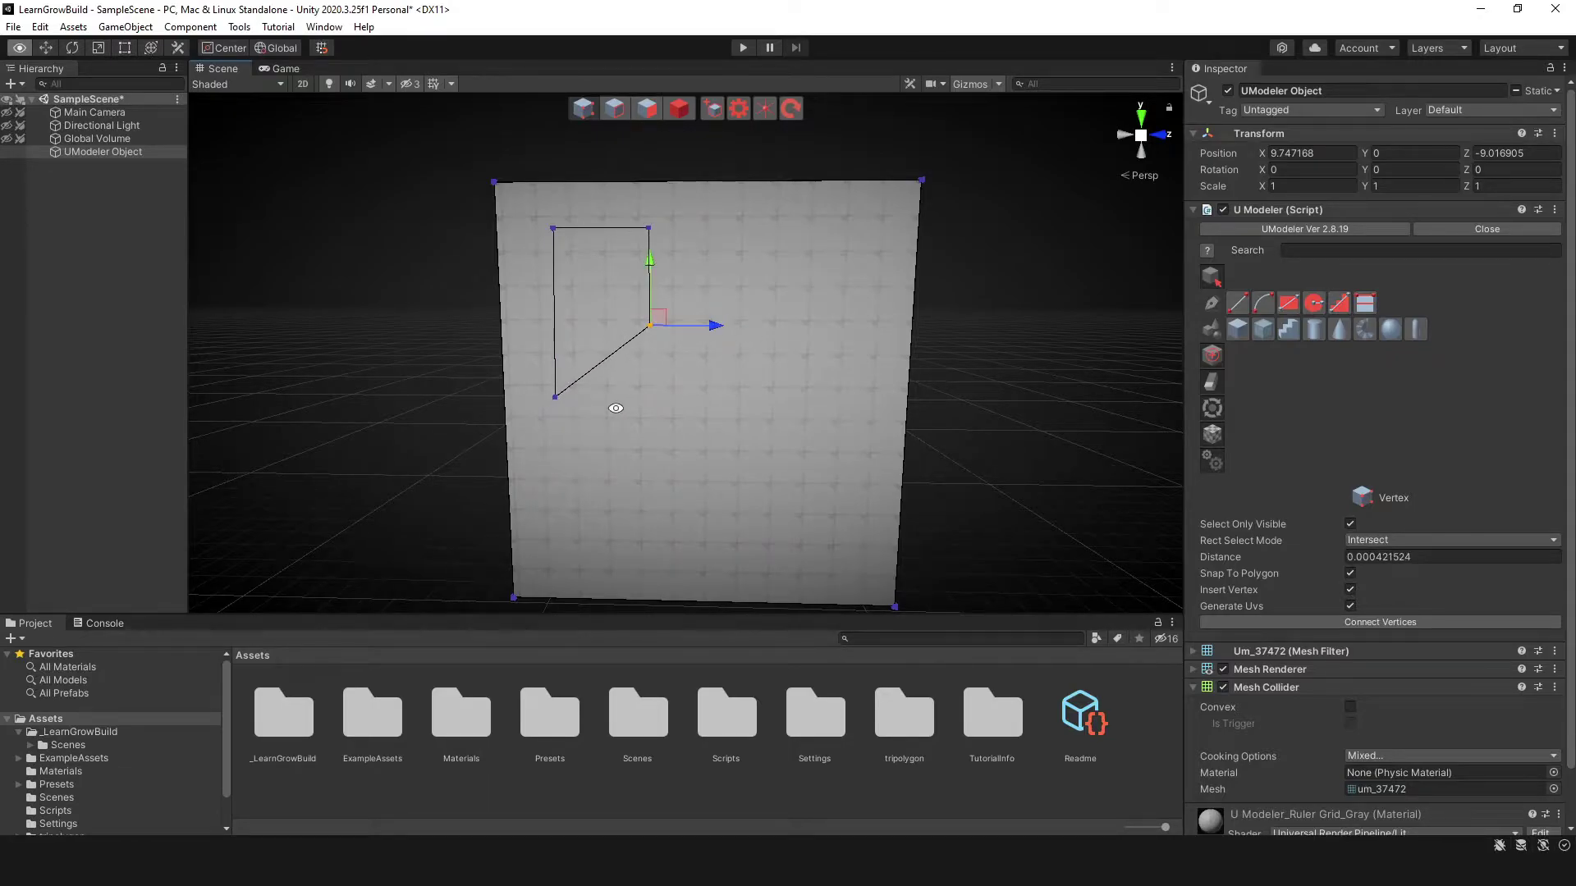
{"action": "left_click_drag", "start_coordinate": [616, 405], "coordinate": [665, 416], "text": "alt"}
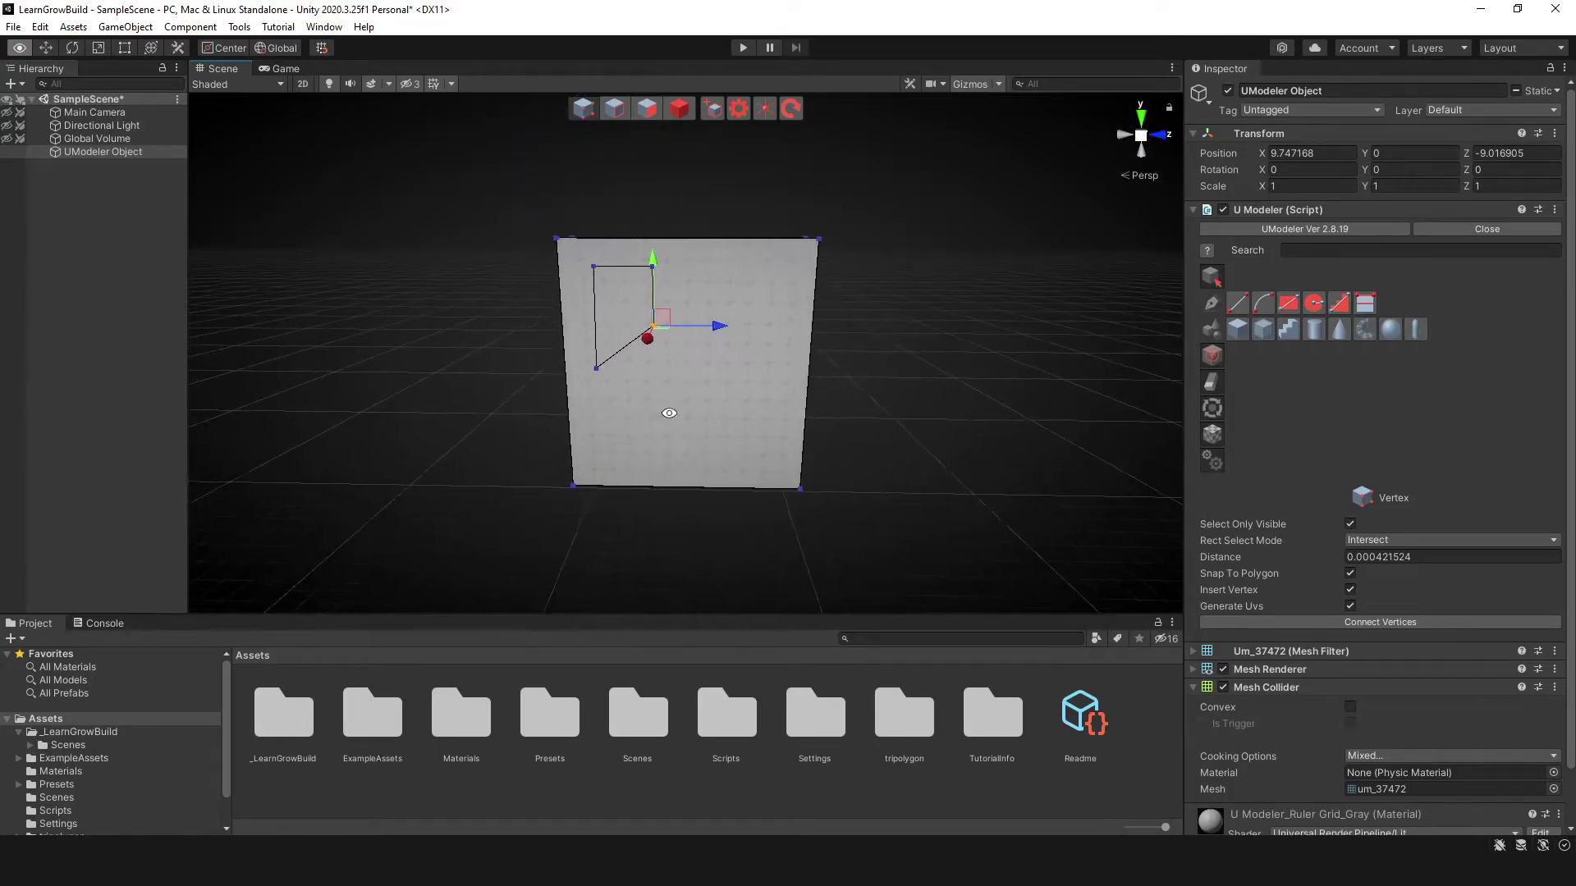
{"action": "left_click", "coordinate": [679, 109]}
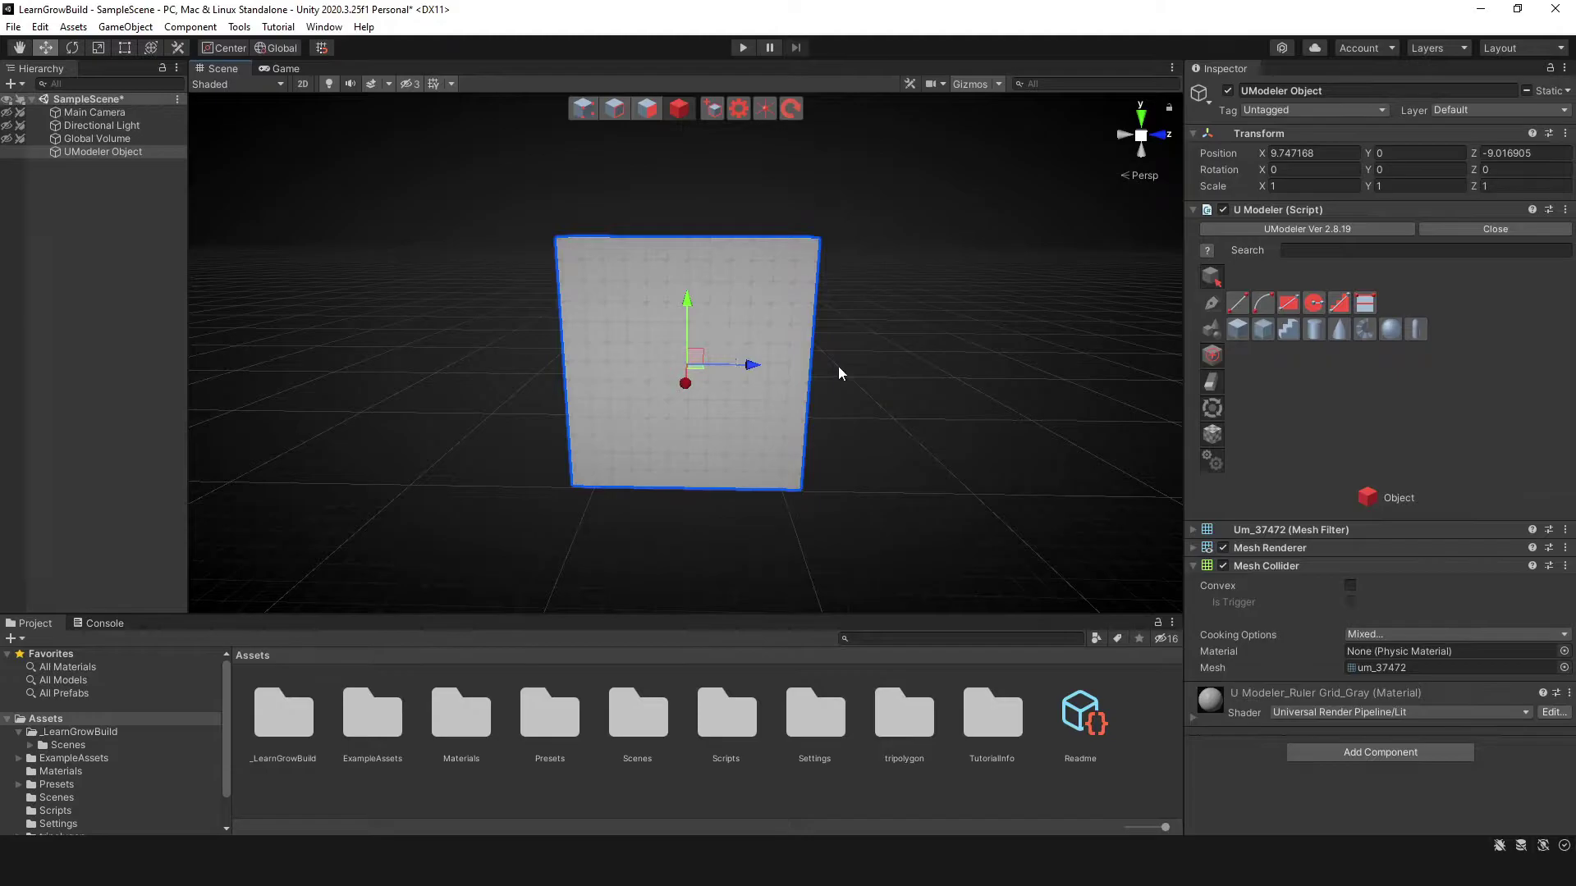
Draw and confirm a closed trapezoid on the ground in front of the box with the Line tool
{"action": "left_click", "coordinate": [1238, 307]}
{"action": "middle_click_drag", "start_coordinate": [909, 466], "coordinate": [978, 385]}
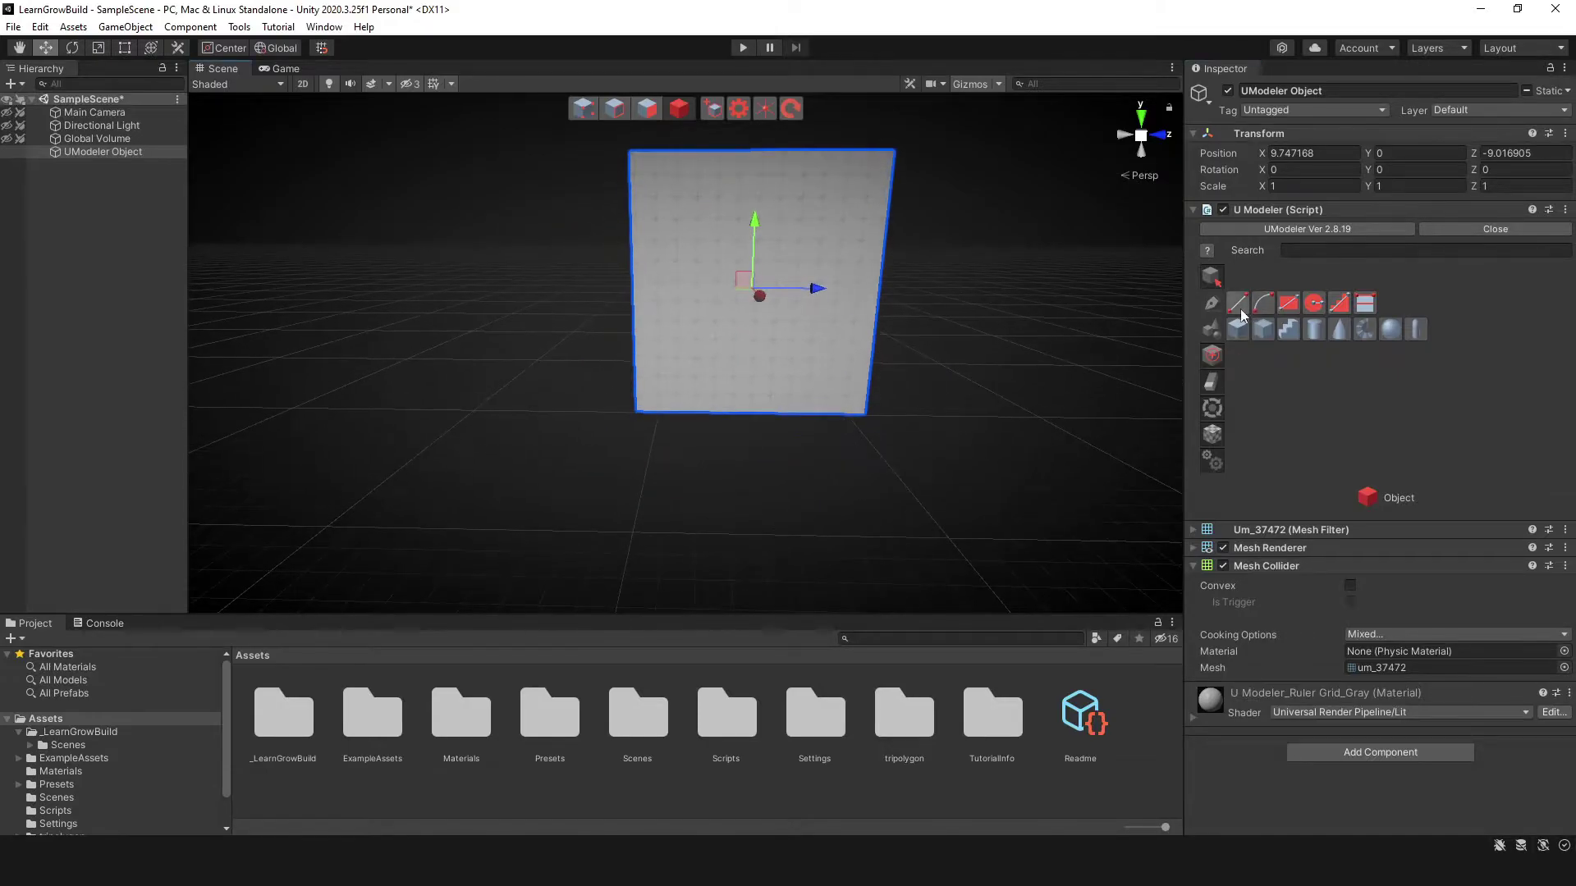
{"action": "left_click", "coordinate": [1234, 308]}
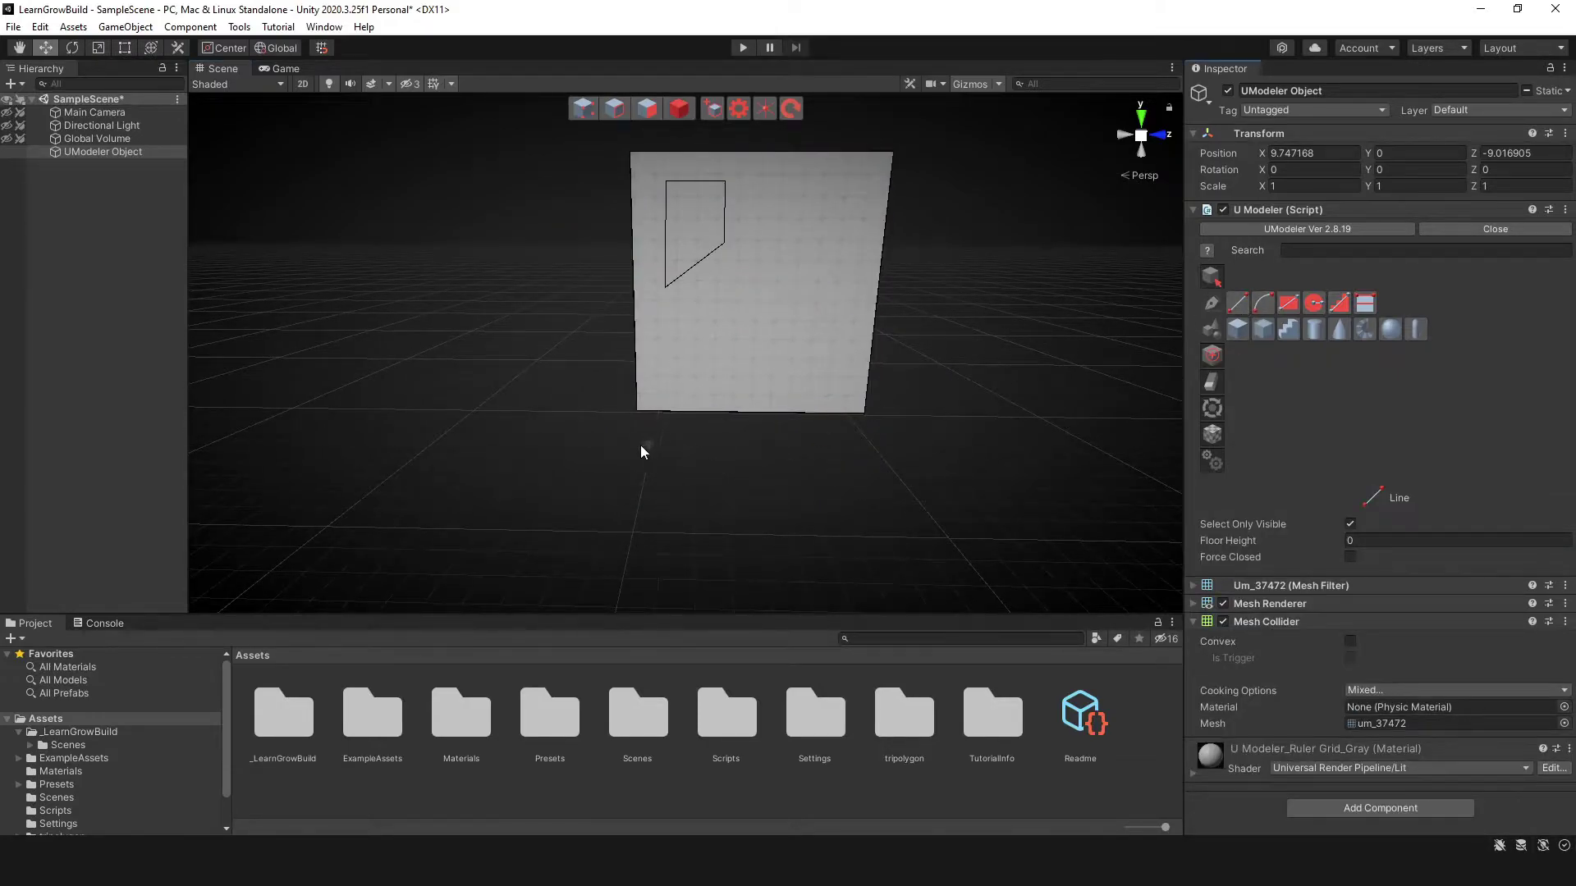
{"action": "left_click", "coordinate": [581, 455]}
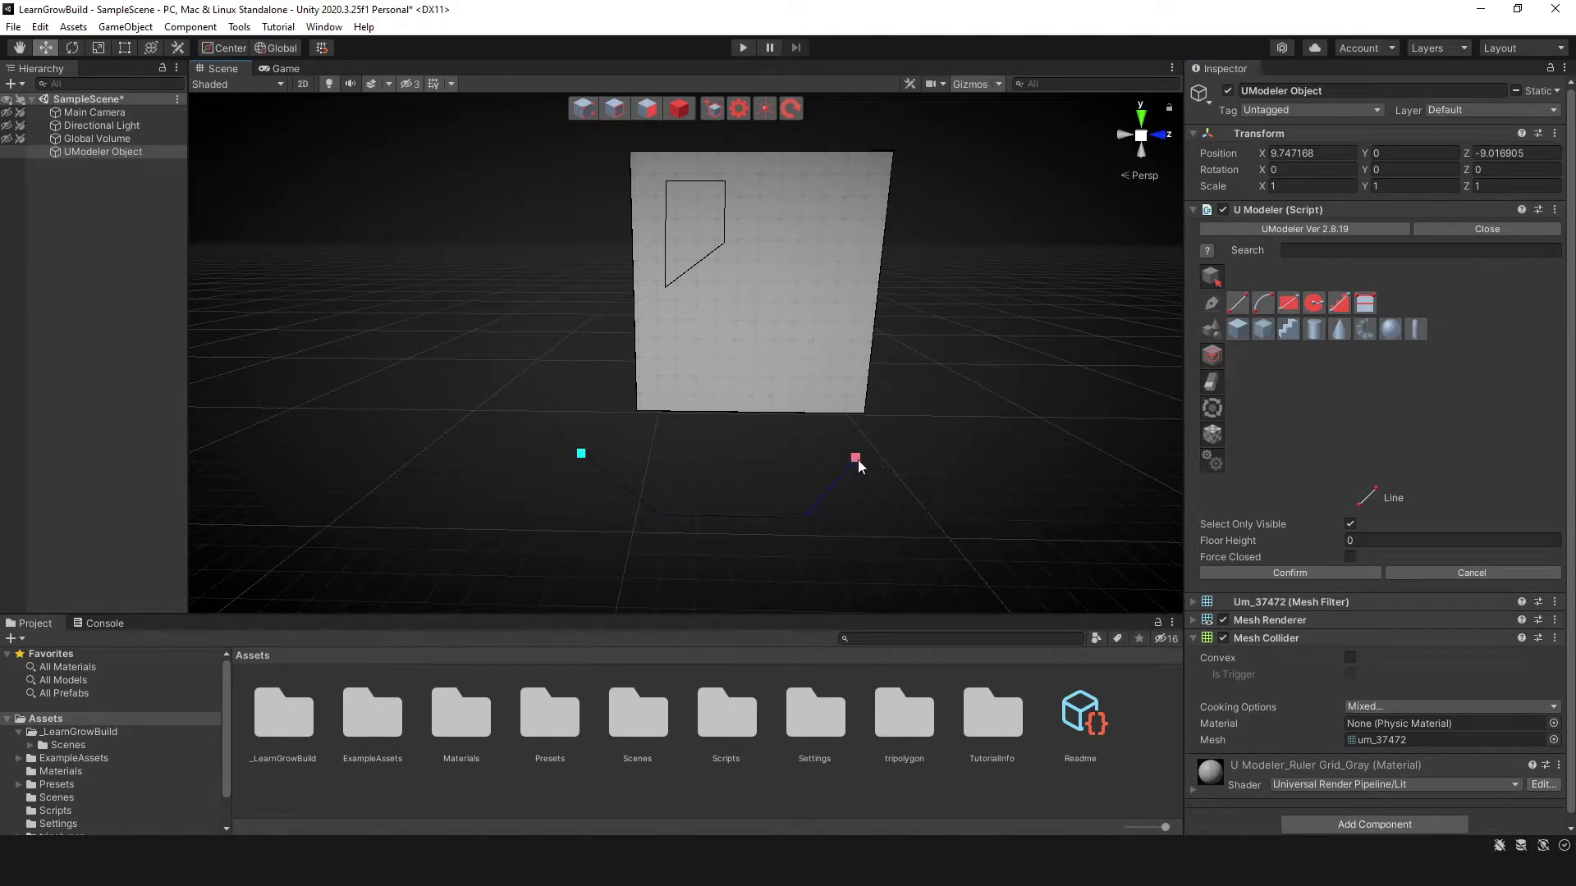
{"action": "left_click", "coordinate": [868, 458]}
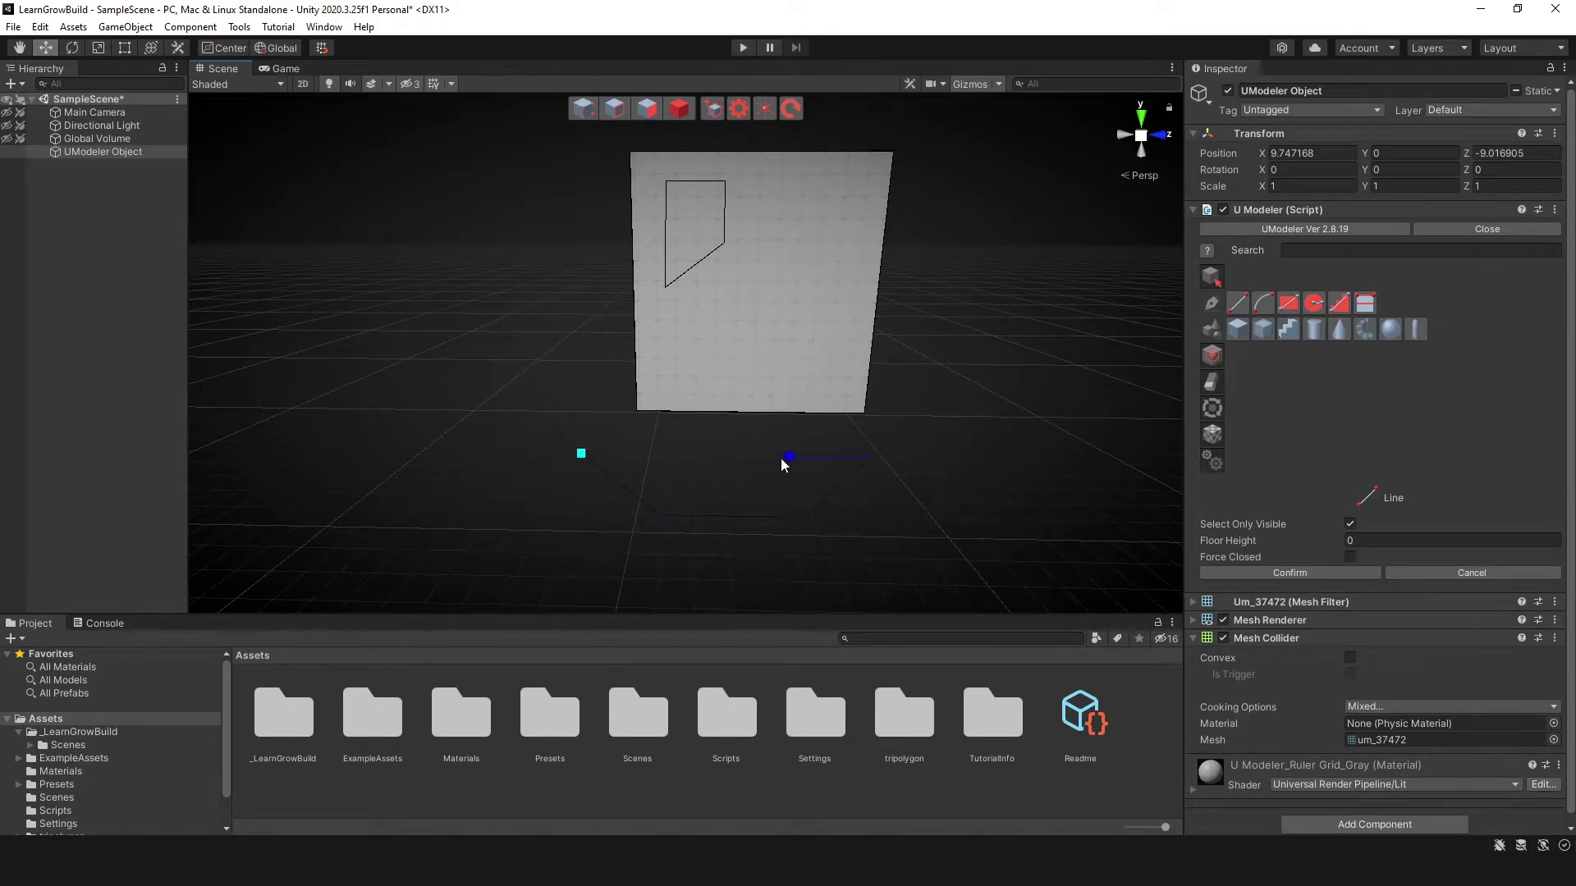
{"action": "left_click", "coordinate": [582, 455]}
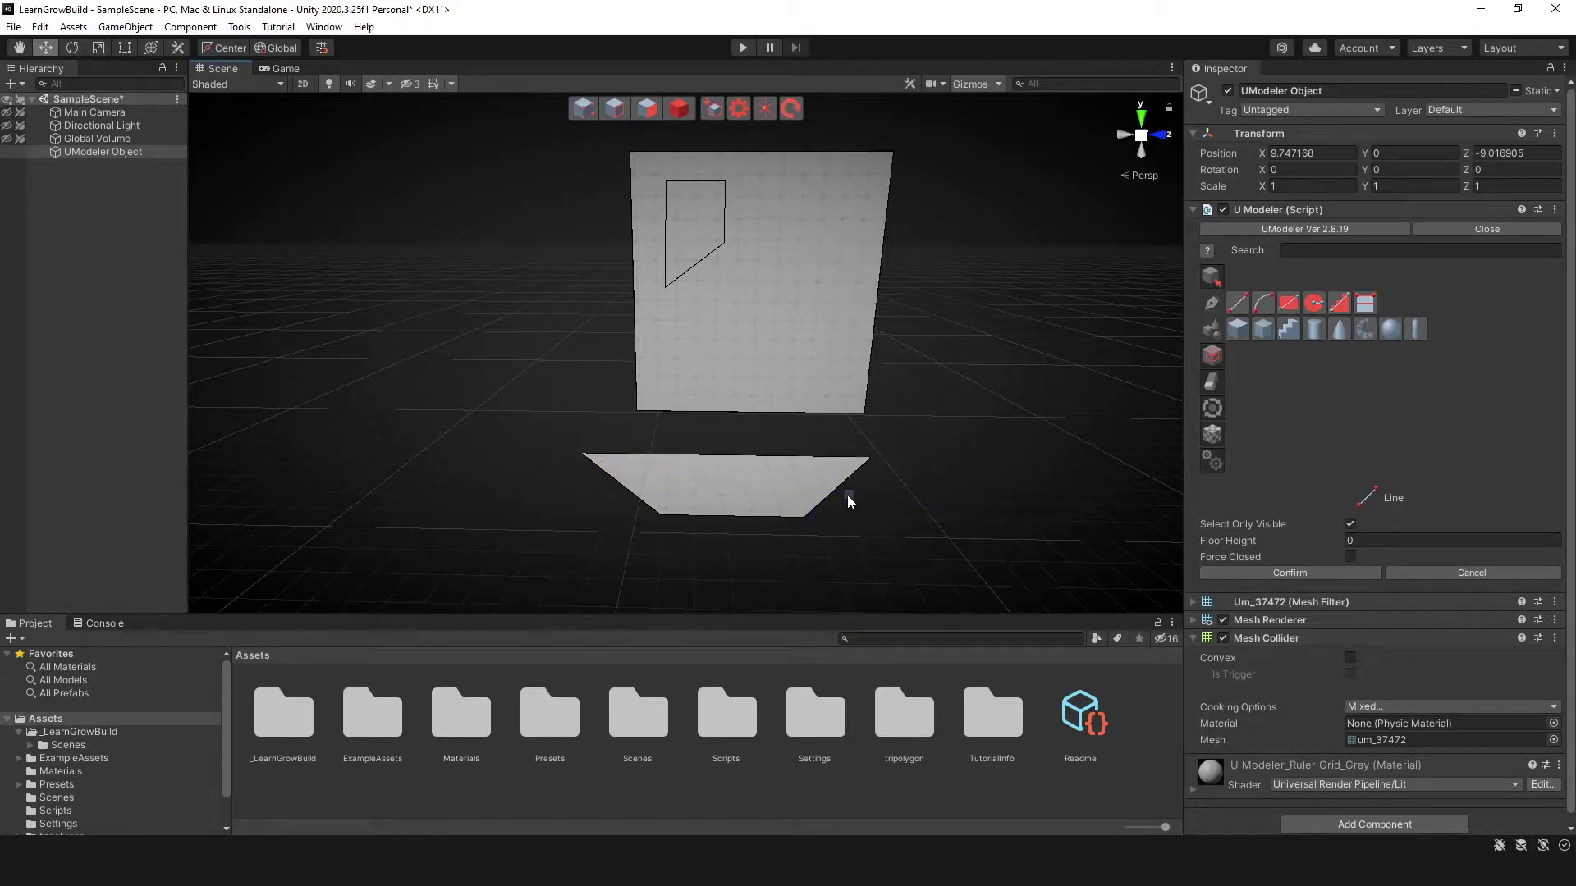
{"action": "key", "text": "ctrl+z"}
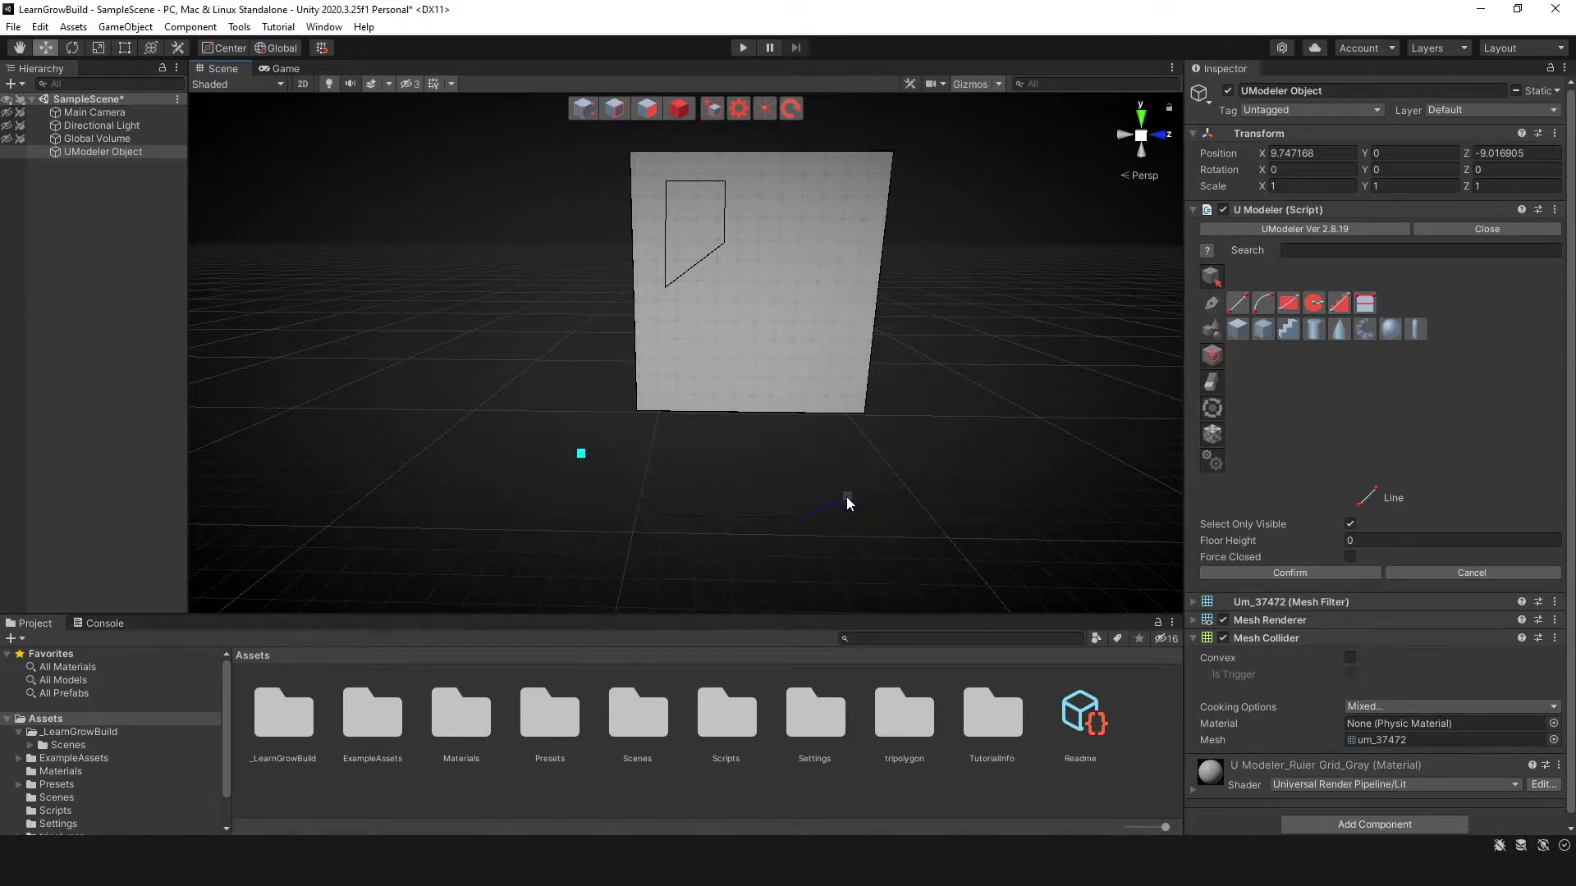
{"action": "left_click", "coordinate": [582, 454]}
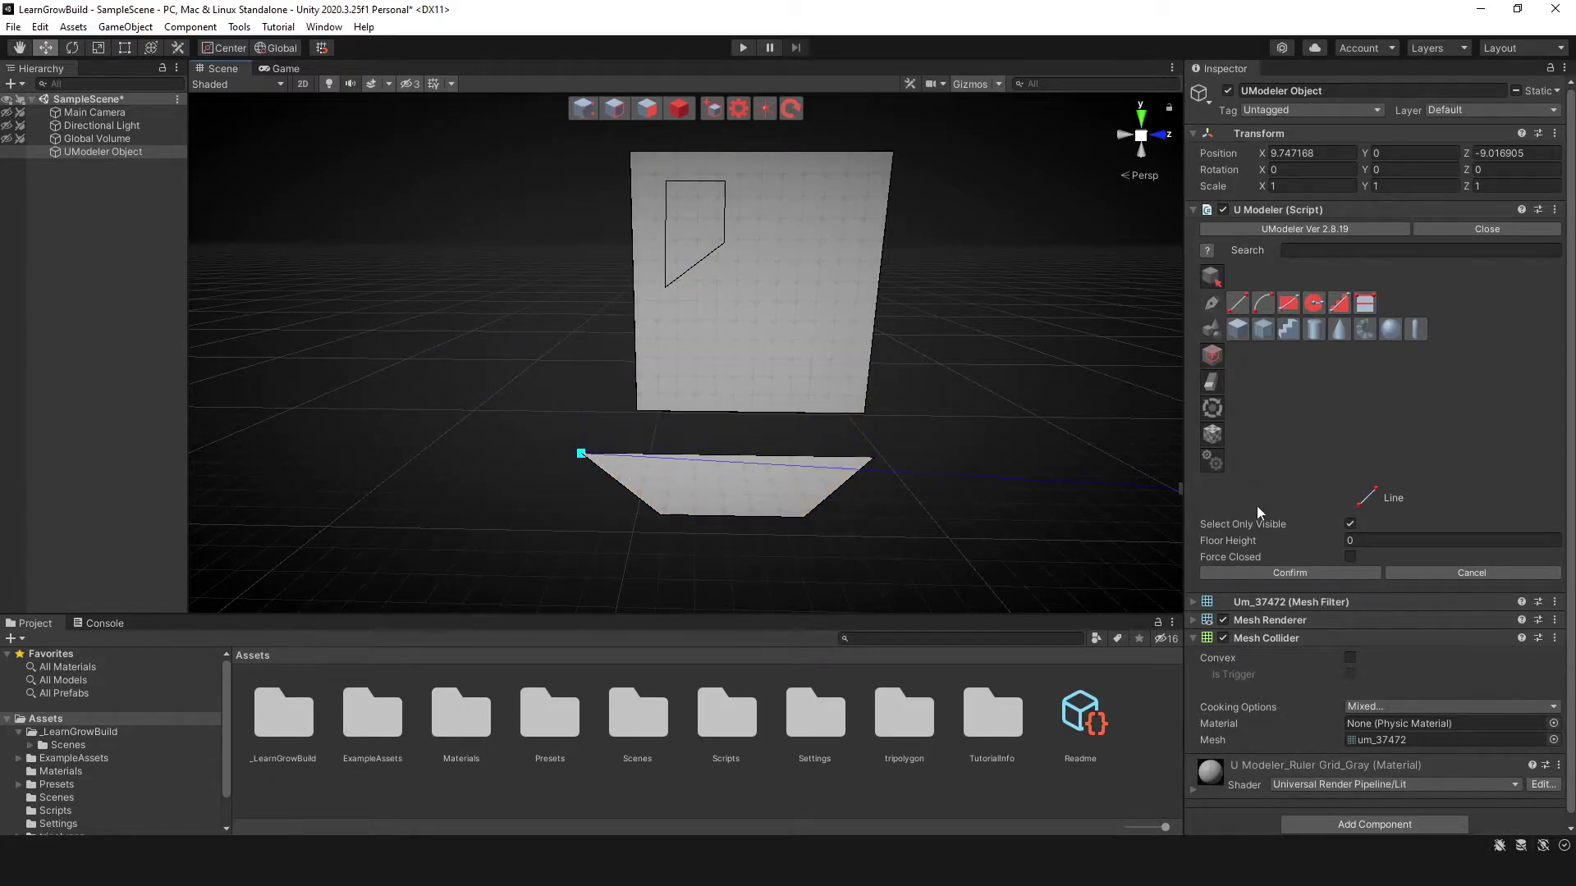
{"action": "left_click", "coordinate": [1284, 568]}
Delete the UModeler object with the box and trapezoid, and create a new empty UModeler object
{"action": "left_click_drag", "start_coordinate": [624, 468], "coordinate": [681, 201], "text": "alt"}
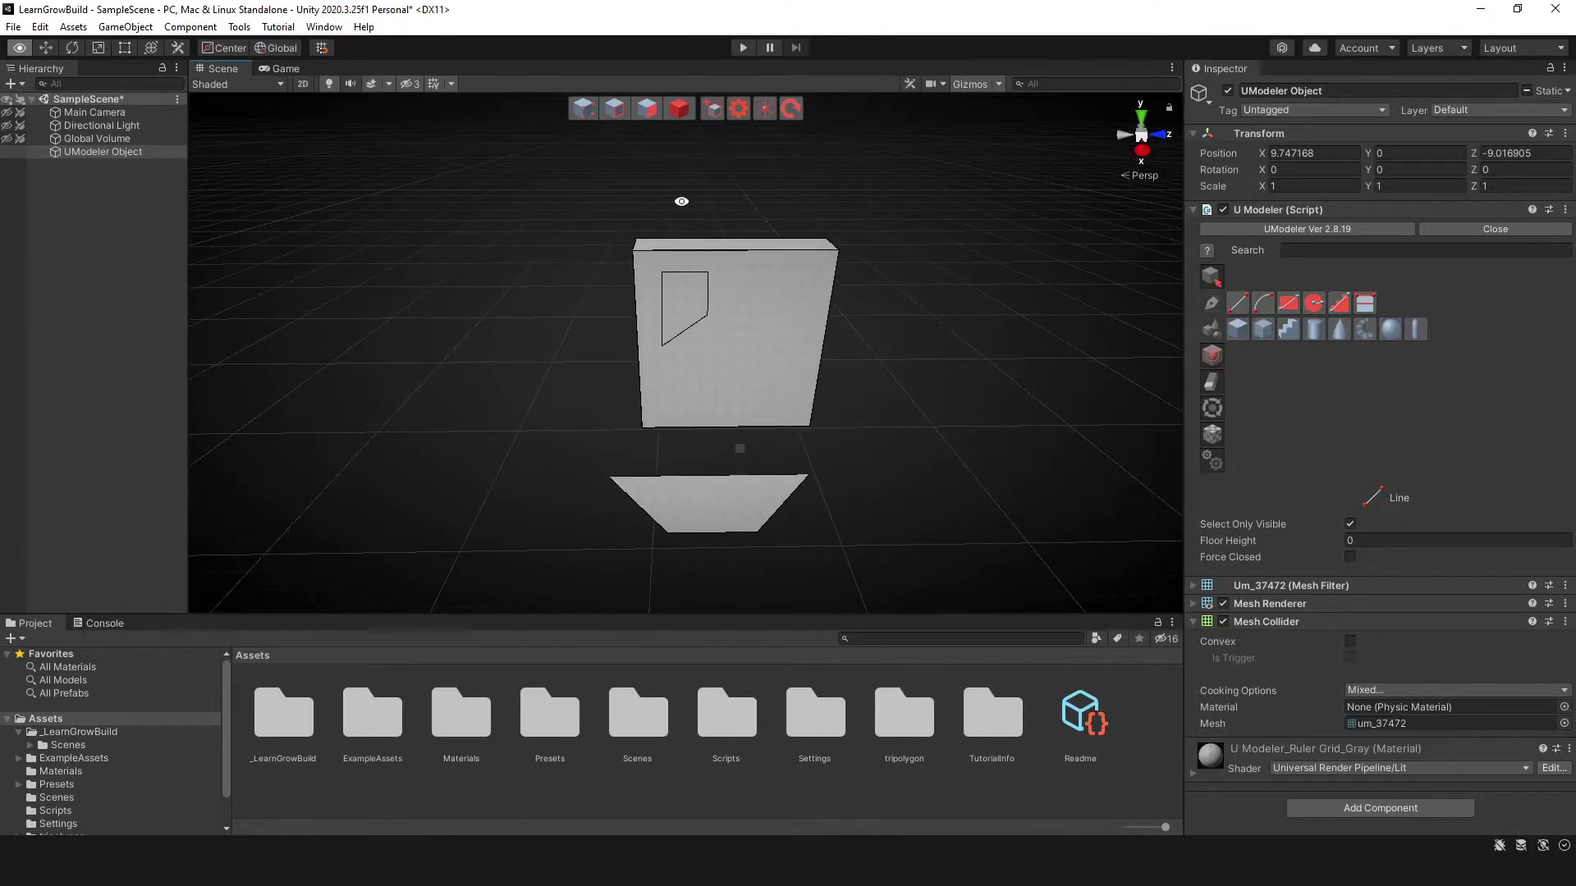
{"action": "left_click", "coordinate": [683, 110]}
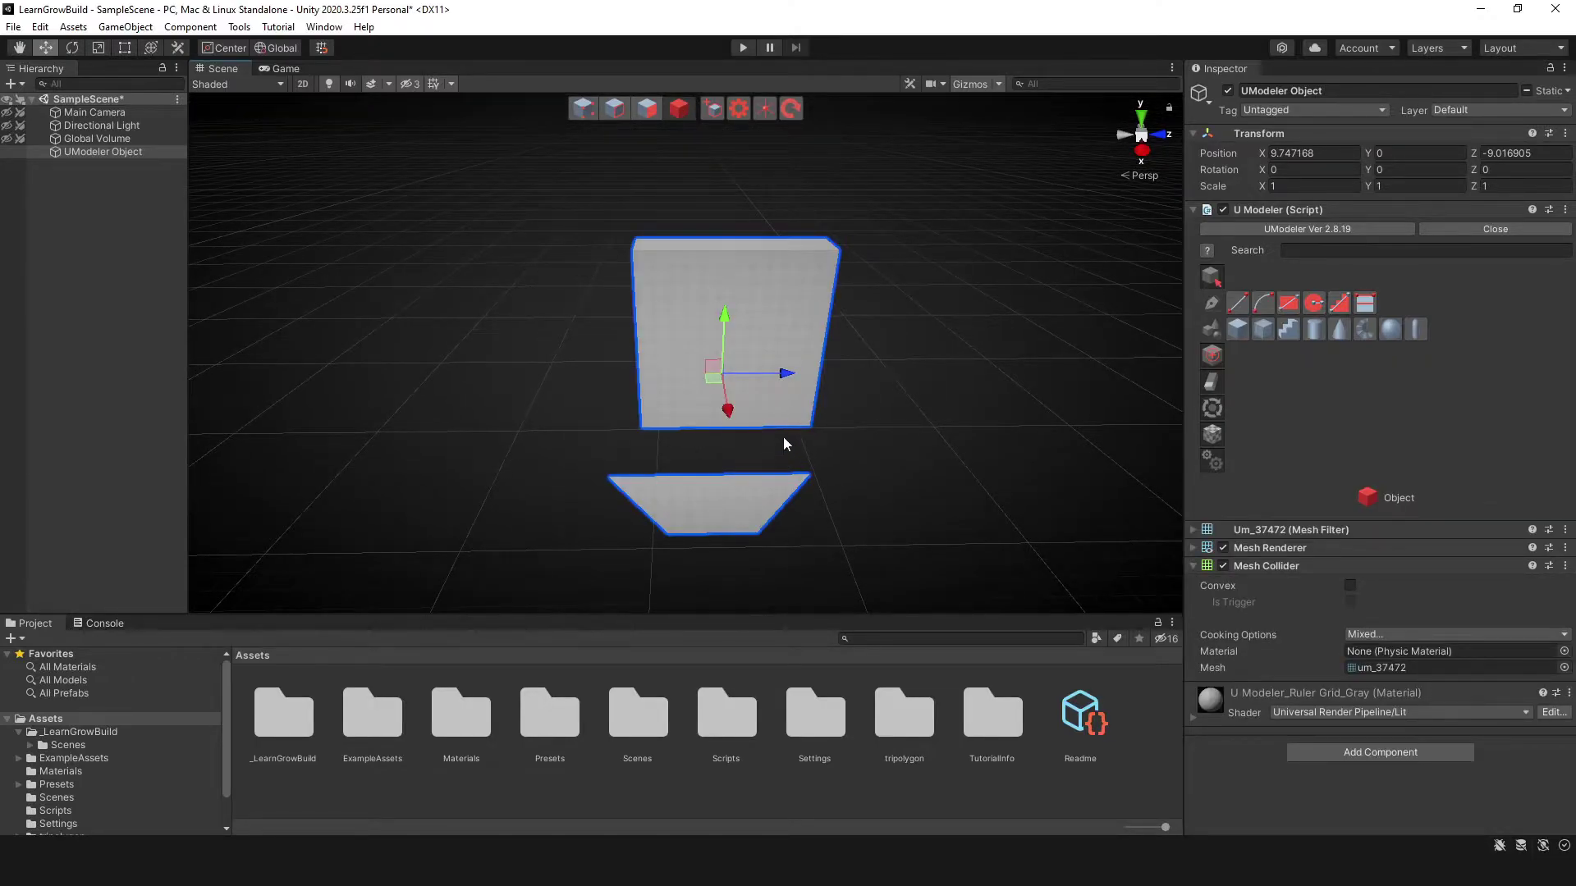
{"action": "key", "text": "Delete"}
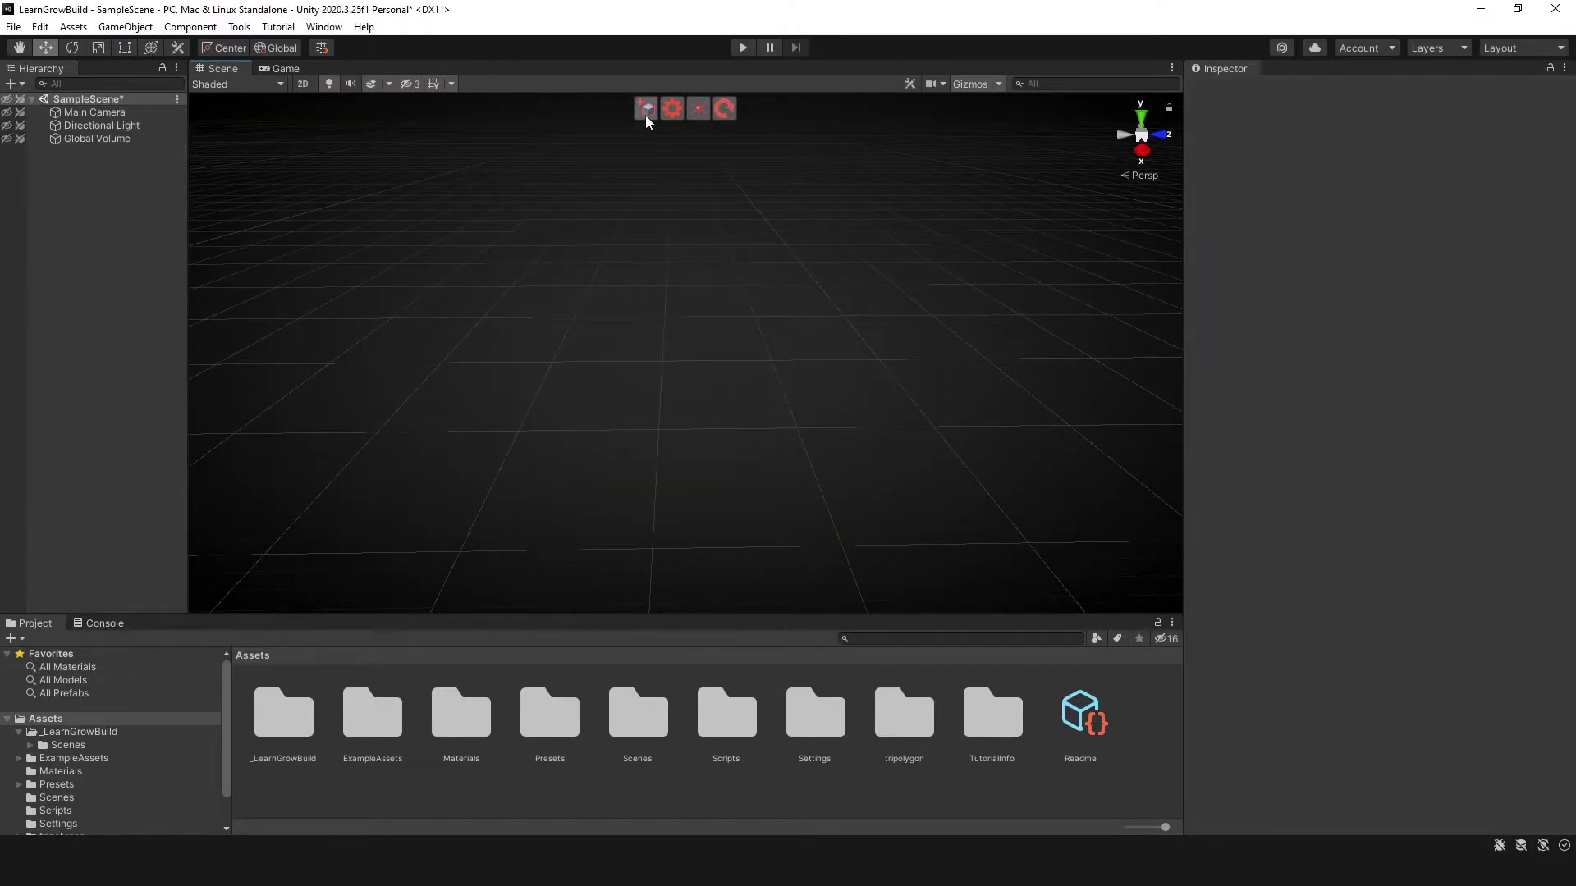
{"action": "left_click", "coordinate": [646, 115]}
Draw and confirm a closed room floor plan on the ground with the Line tool, with a corridor stub at each end
{"action": "left_click", "coordinate": [1238, 304]}
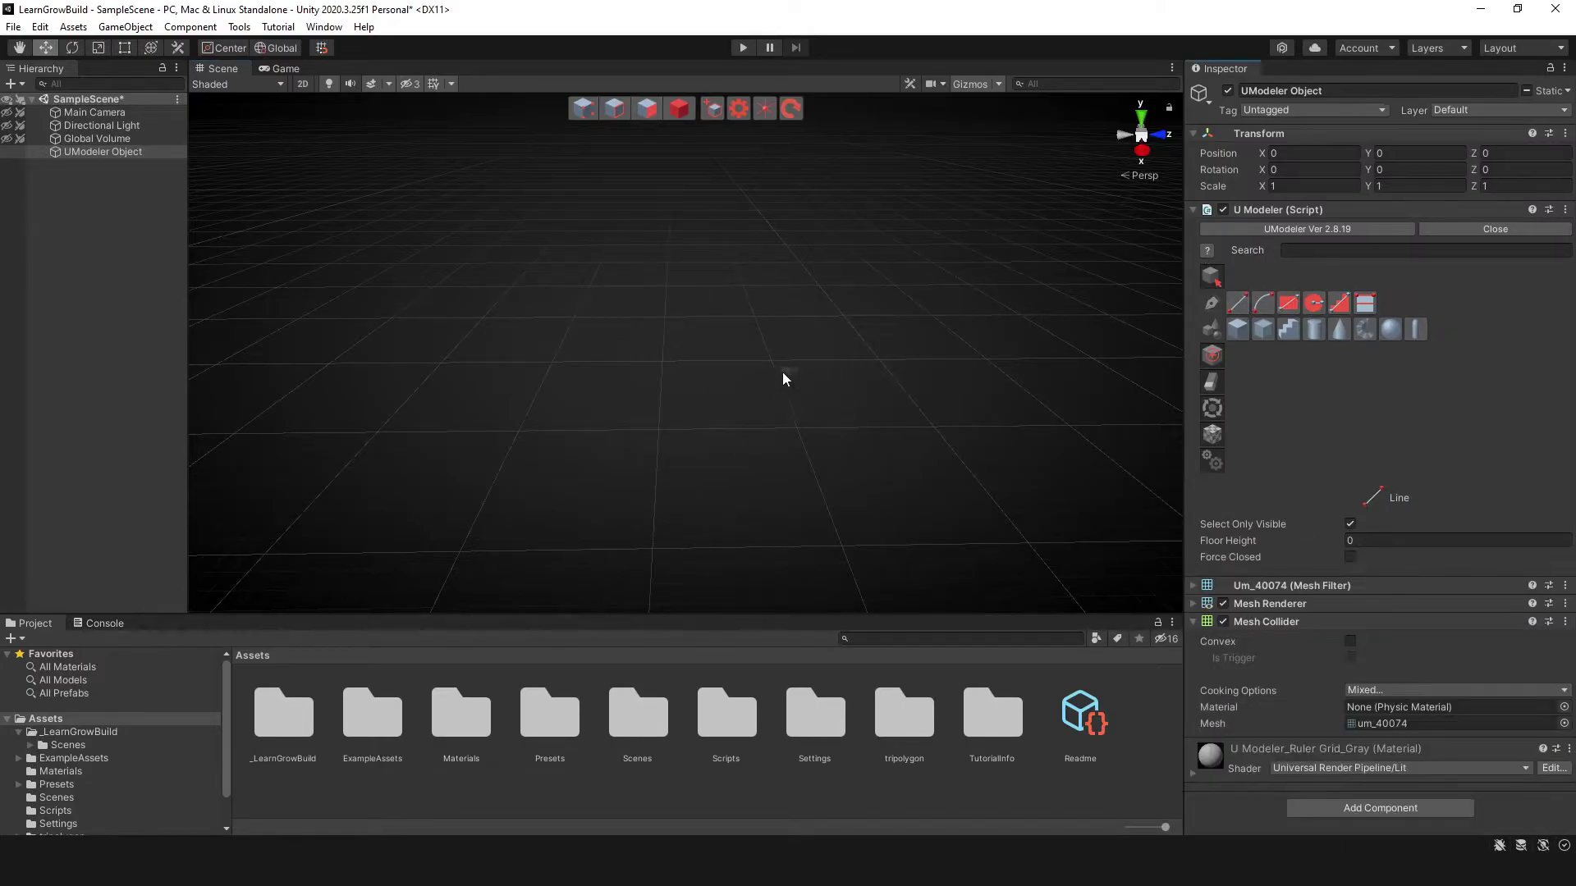
{"action": "middle_click_drag", "start_coordinate": [781, 372], "coordinate": [791, 439]}
{"action": "mouse_move", "coordinate": [790, 439]}
{"action": "left_mouse_down", "text": "alt"}
{"action": "mouse_move", "coordinate": [746, 397]}
{"action": "mouse_move", "coordinate": [764, 413]}
{"action": "left_mouse_up", "text": "alt"}
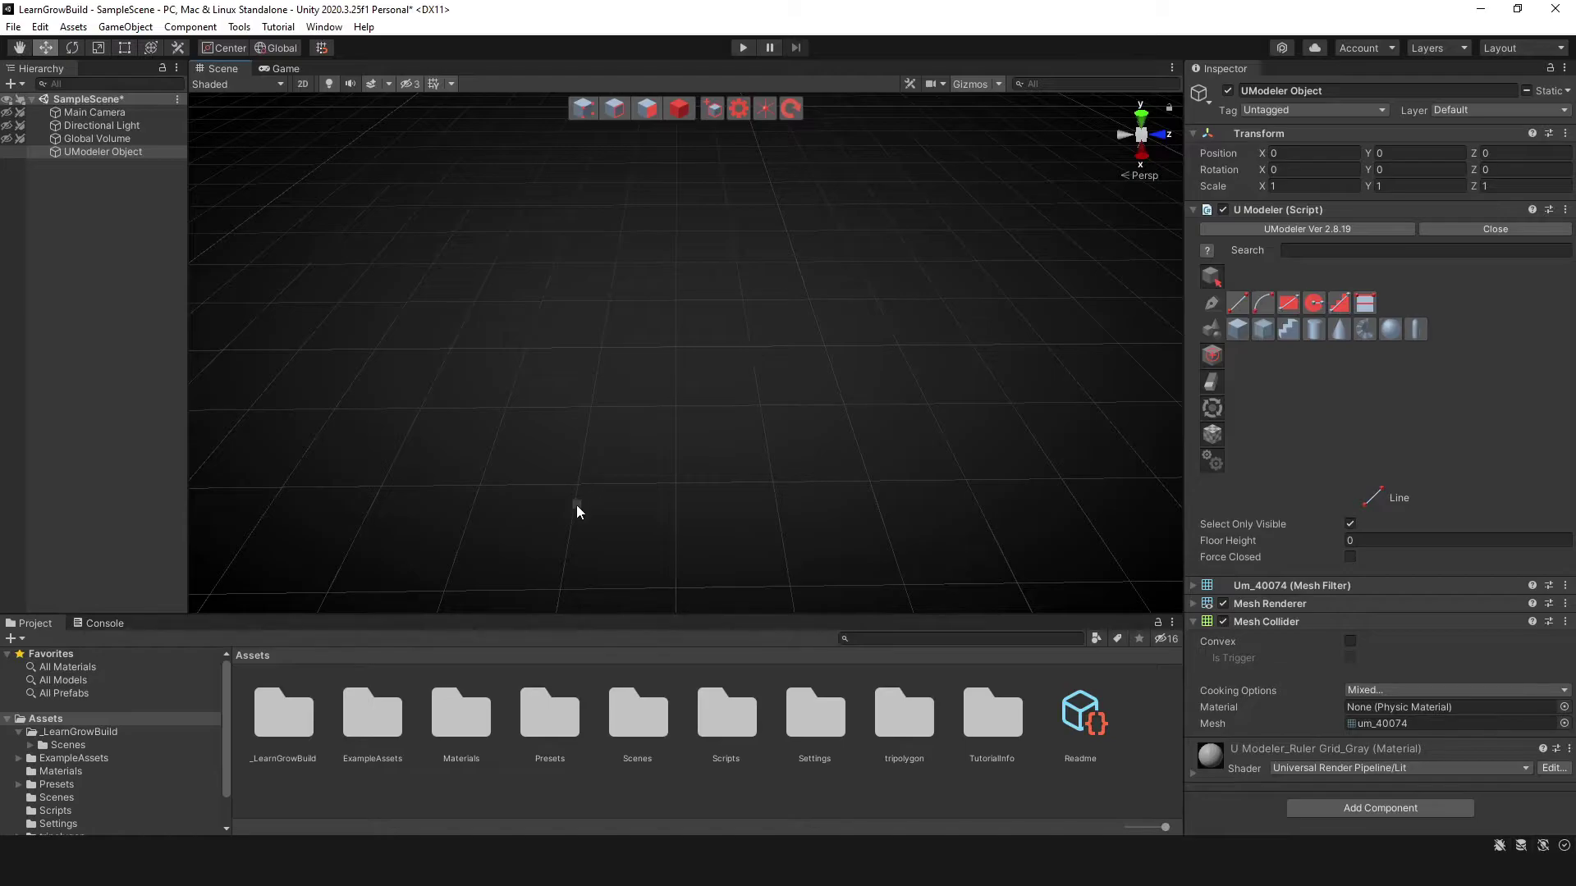
{"action": "left_click", "coordinate": [576, 504]}
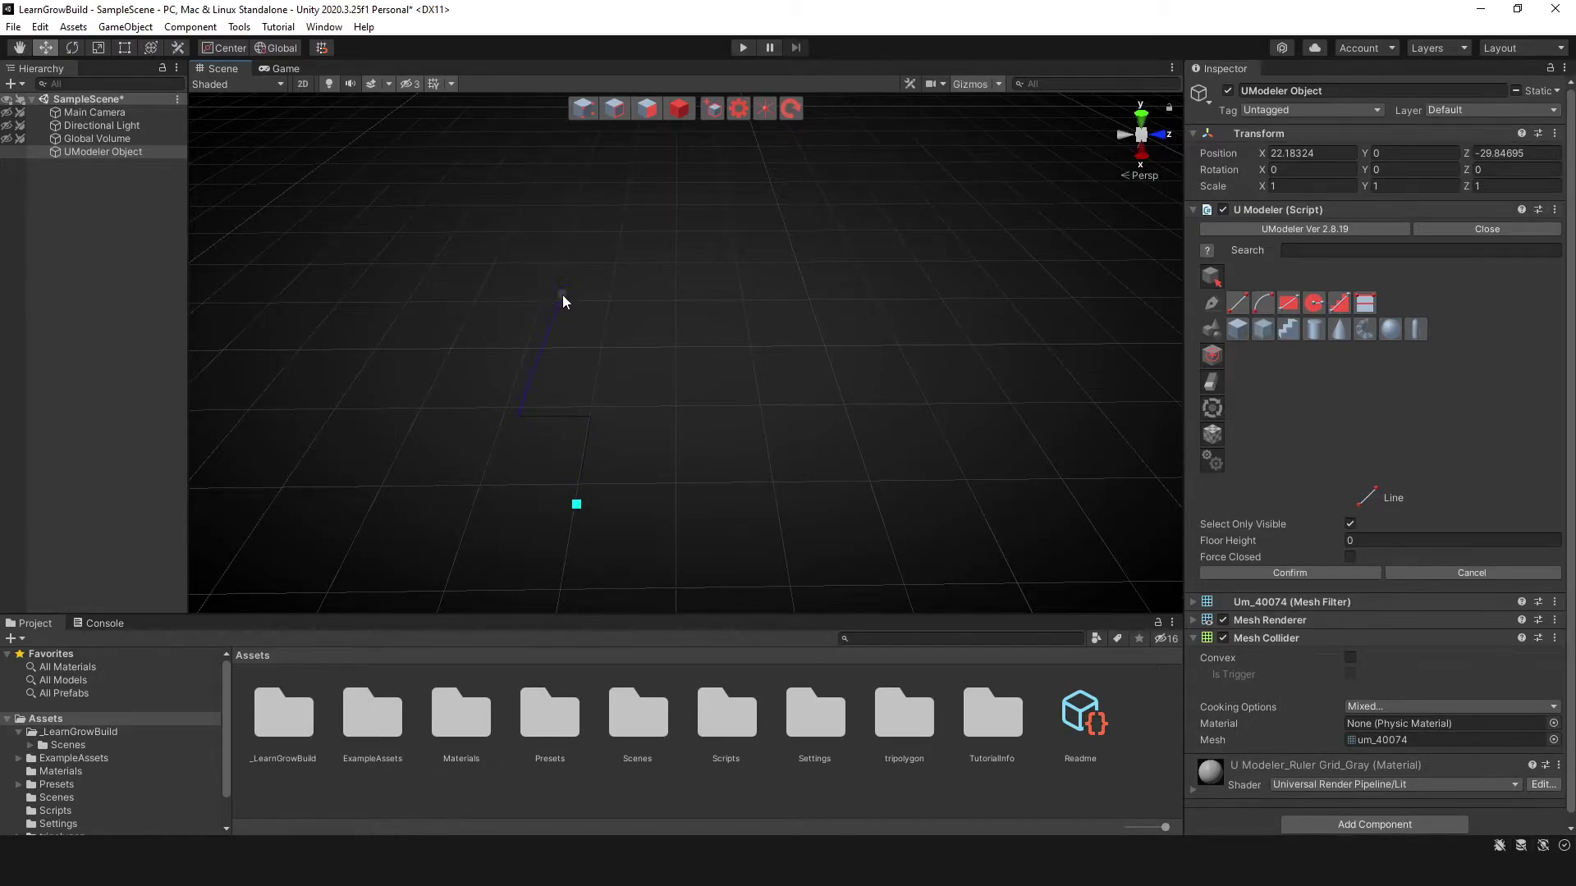
{"action": "left_click", "coordinate": [635, 270]}
{"action": "middle_click_drag", "start_coordinate": [634, 270], "coordinate": [615, 447]}
{"action": "left_click", "coordinate": [633, 285]}
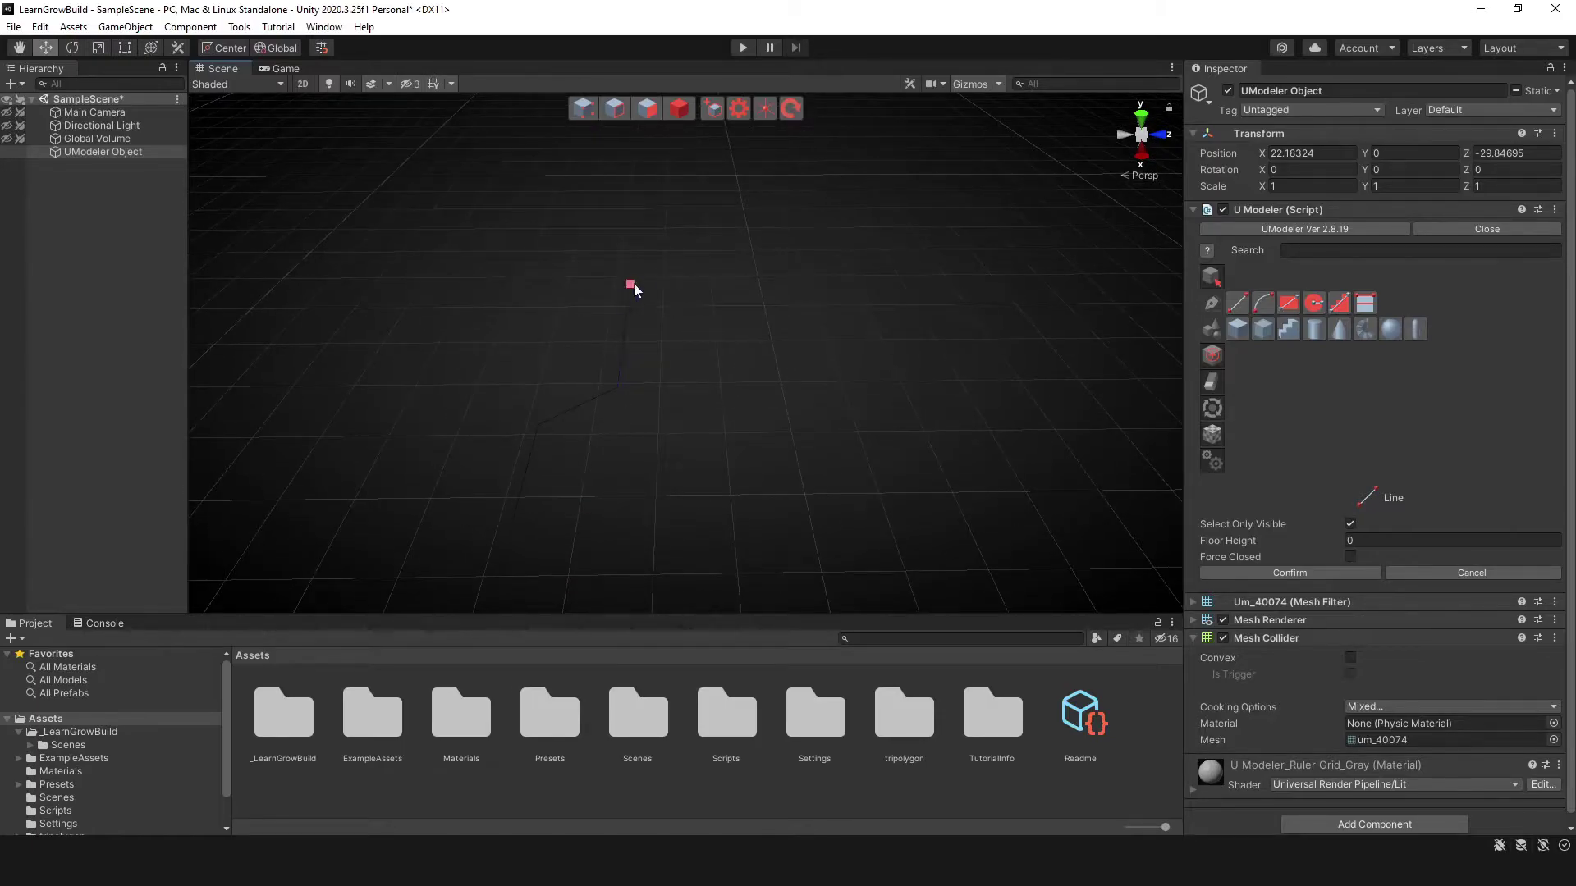
{"action": "left_click", "coordinate": [631, 285]}
{"action": "left_click", "coordinate": [711, 285]}
{"action": "left_click", "coordinate": [805, 431]}
{"action": "middle_click_drag", "start_coordinate": [804, 431], "coordinate": [791, 482]}
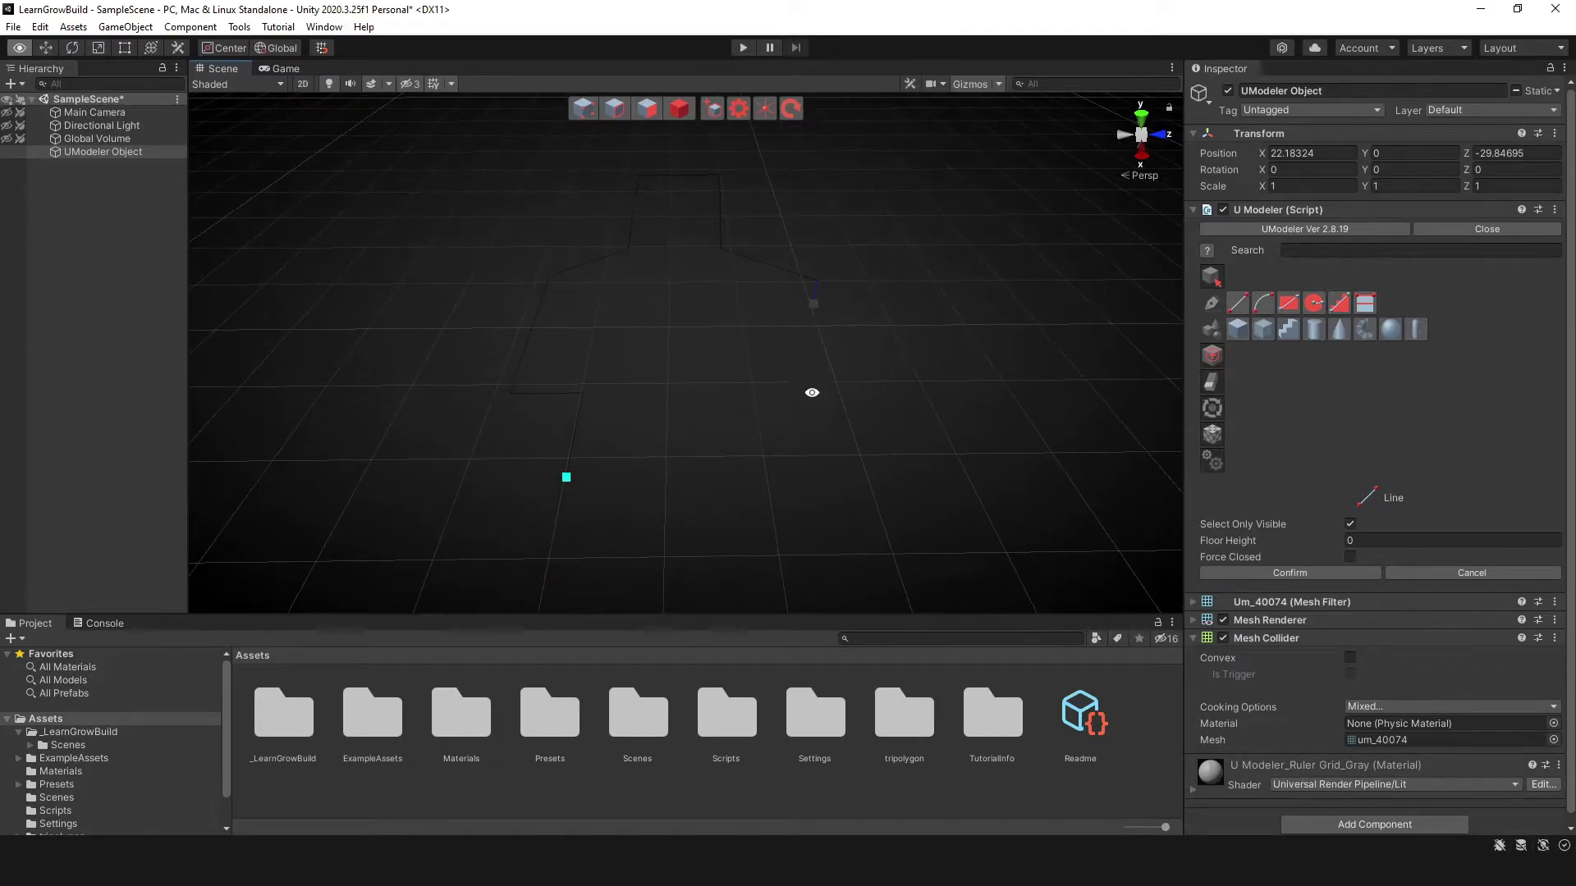
{"action": "left_click", "coordinate": [830, 393]}
{"action": "left_click", "coordinate": [649, 476]}
{"action": "left_click", "coordinate": [567, 478]}
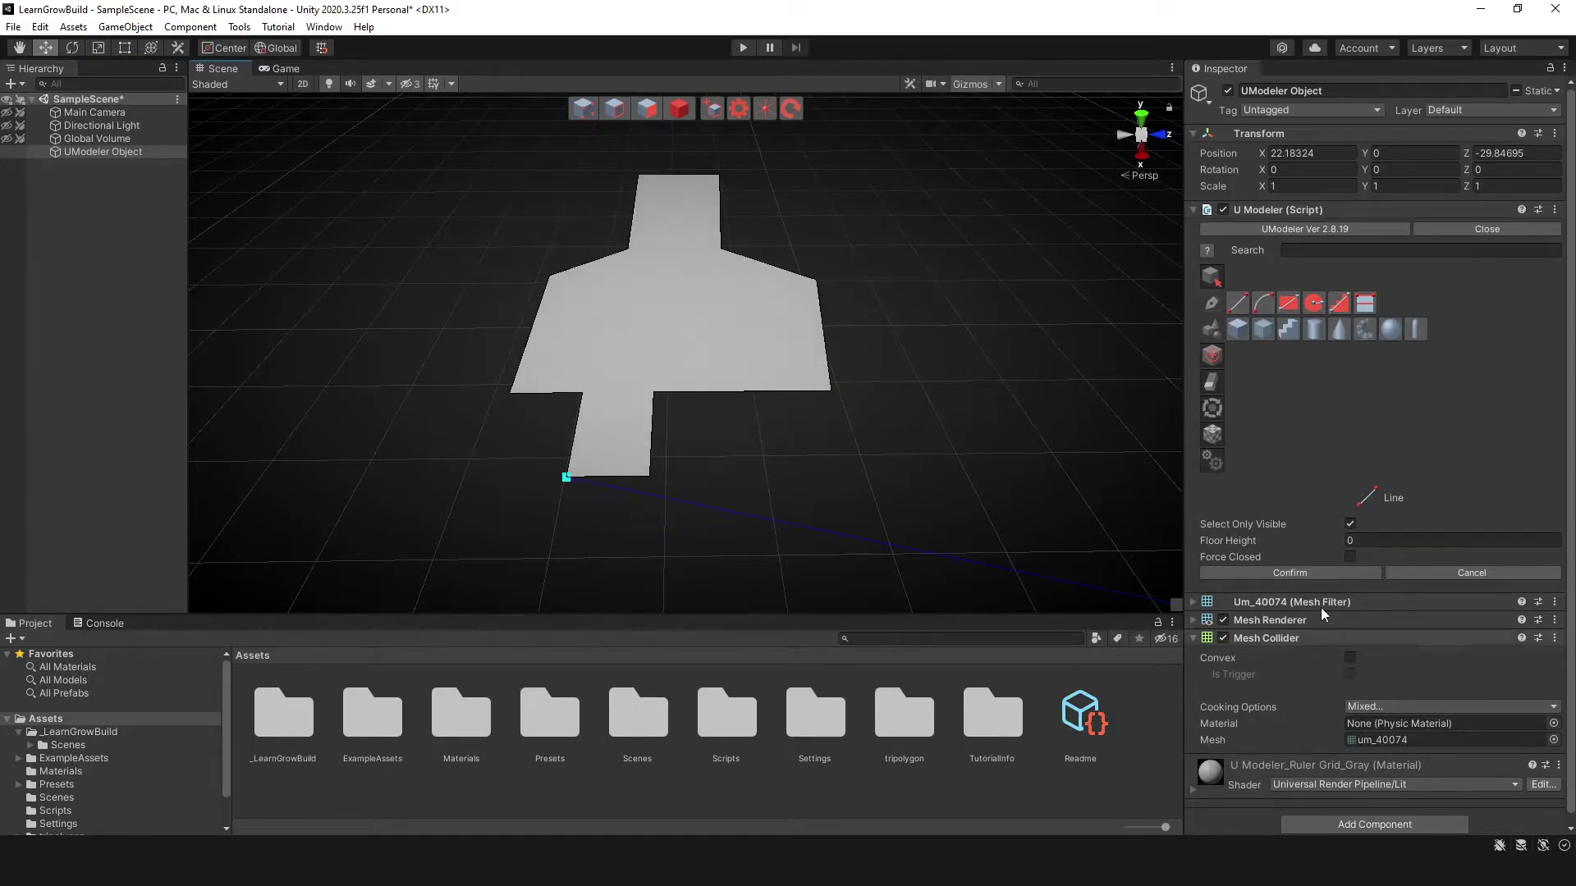
{"action": "left_click", "coordinate": [1289, 573]}
Extrude the floor-plan polygon upward by about 10.46 in Polygon mode
{"action": "right_click_drag", "start_coordinate": [779, 445], "coordinate": [894, 492]}
{"action": "left_click_drag", "start_coordinate": [894, 492], "coordinate": [824, 403], "text": "alt"}
{"action": "left_click_drag", "start_coordinate": [659, 409], "coordinate": [804, 427], "text": "alt"}
{"action": "right_click_drag", "start_coordinate": [805, 428], "coordinate": [573, 377]}
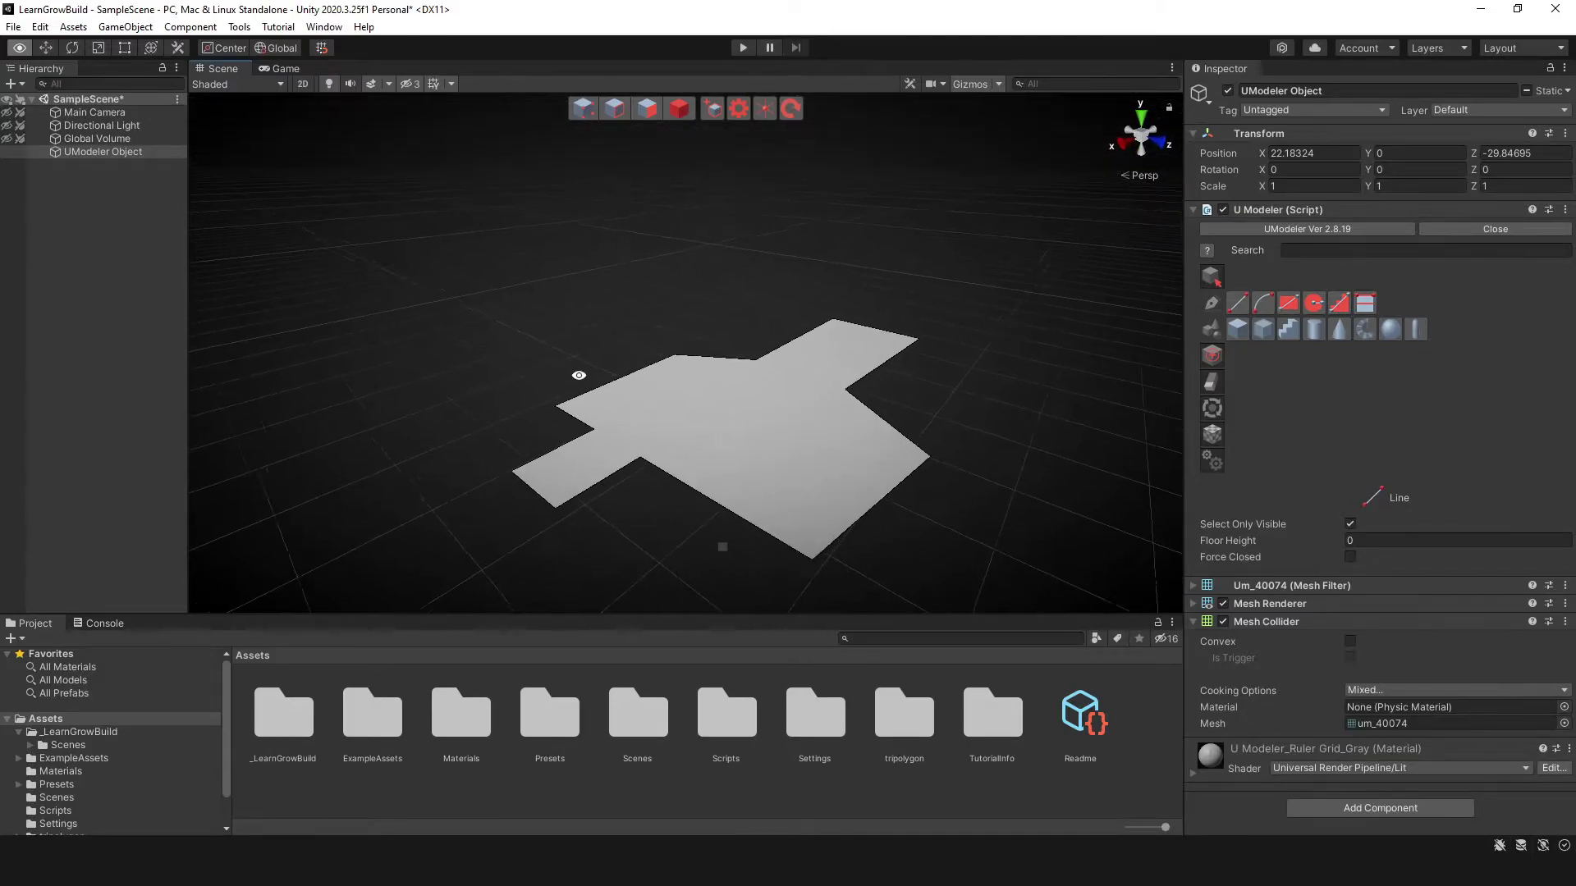
{"action": "left_click", "coordinate": [646, 109]}
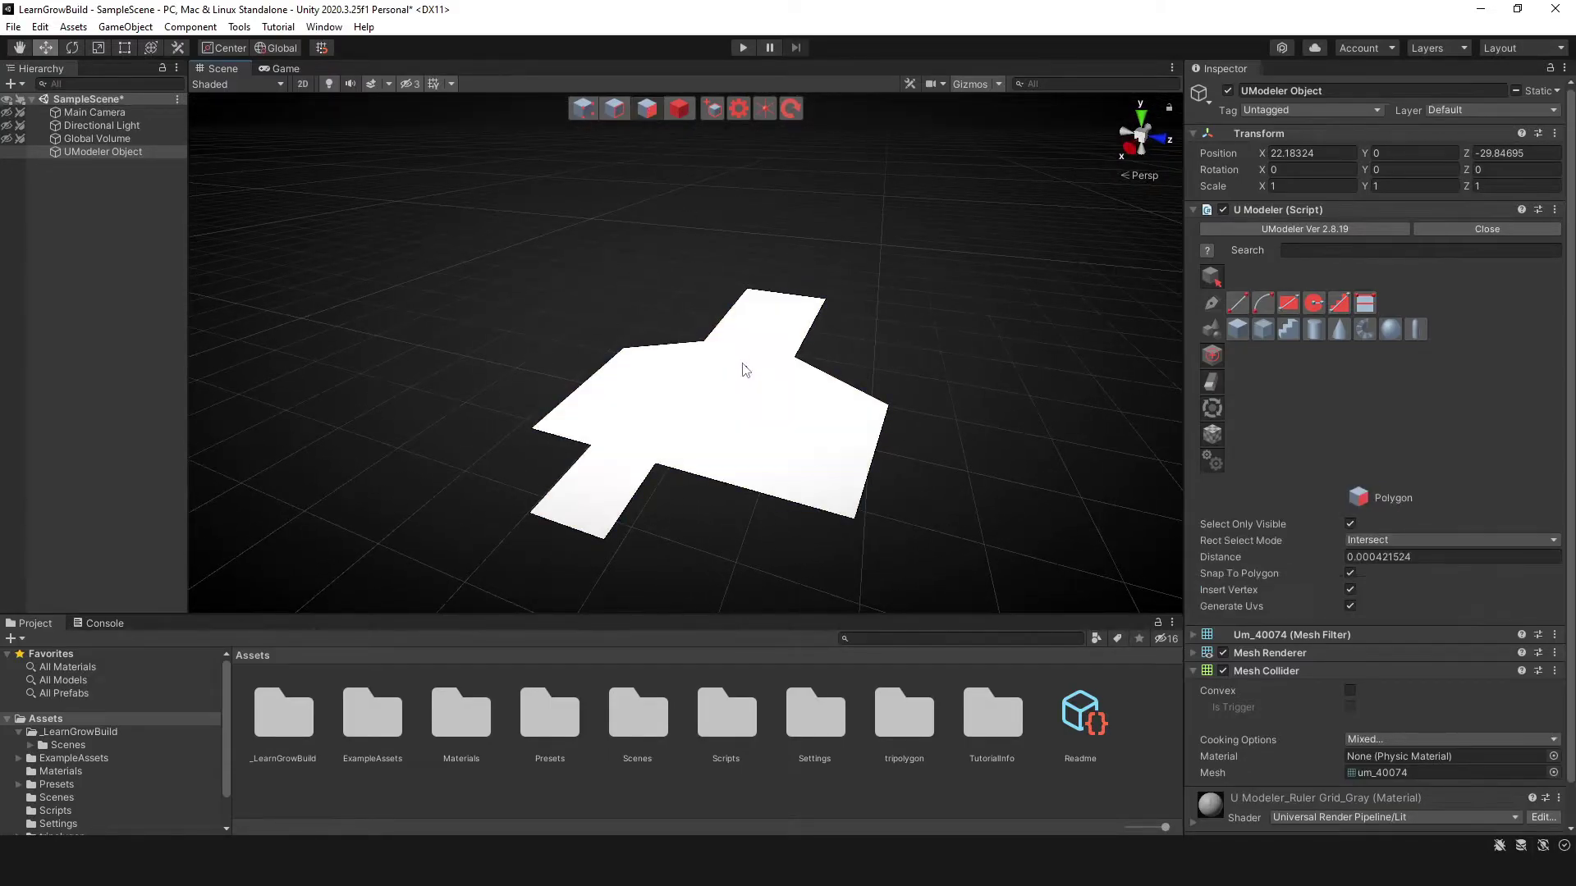
{"action": "left_click_drag", "start_coordinate": [834, 429], "coordinate": [751, 267], "text": "alt"}
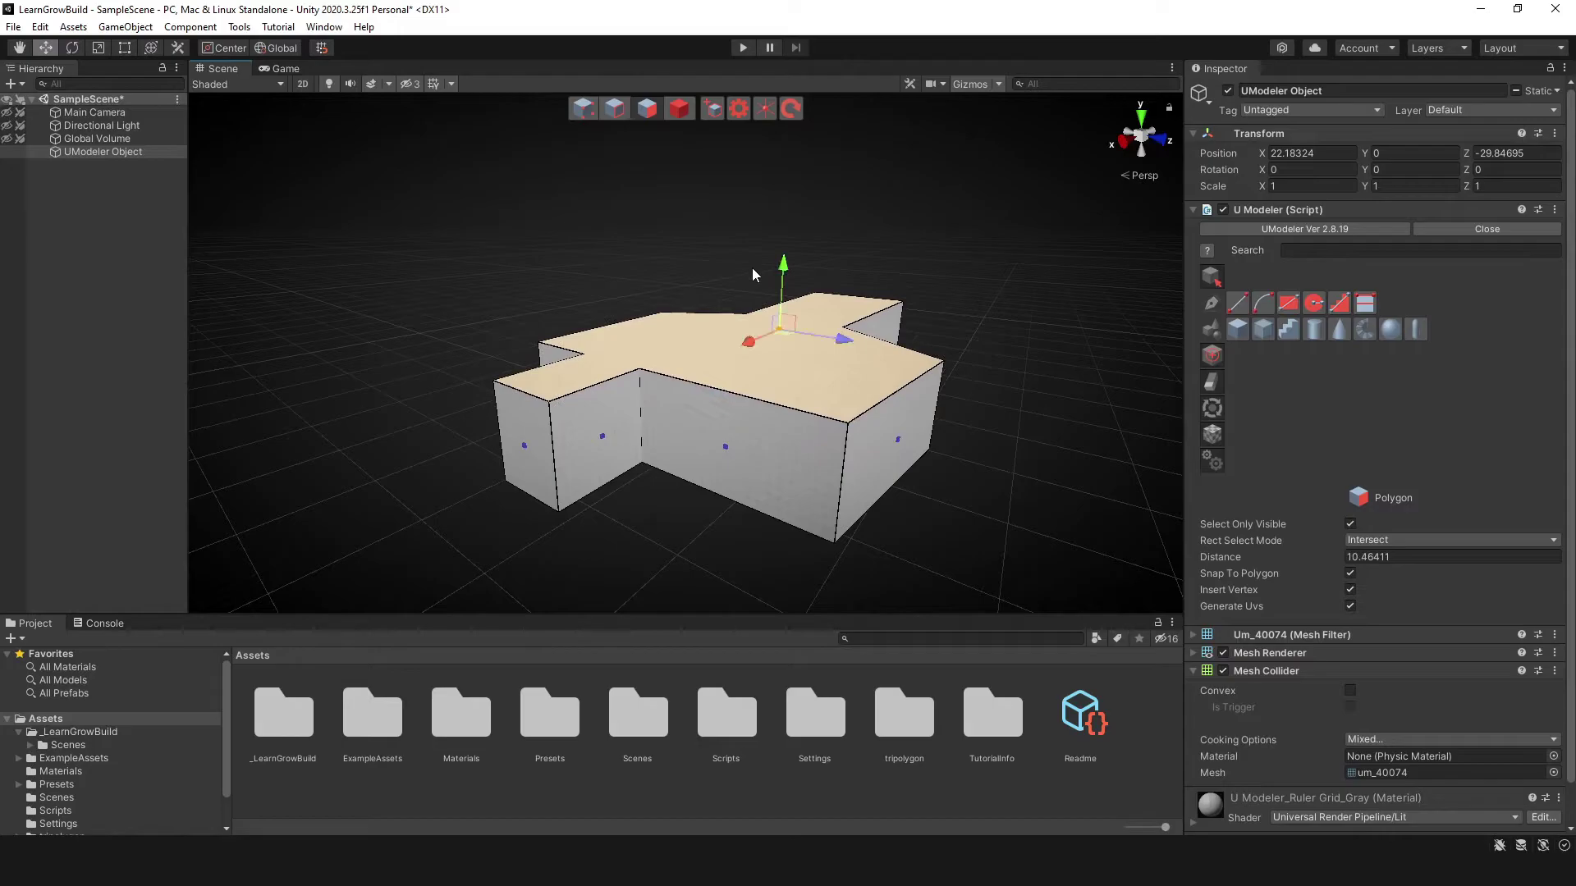
Flip the selected top polygon of the extruded room and view the room from another side
{"action": "right_click_drag", "start_coordinate": [752, 267], "coordinate": [651, 463]}
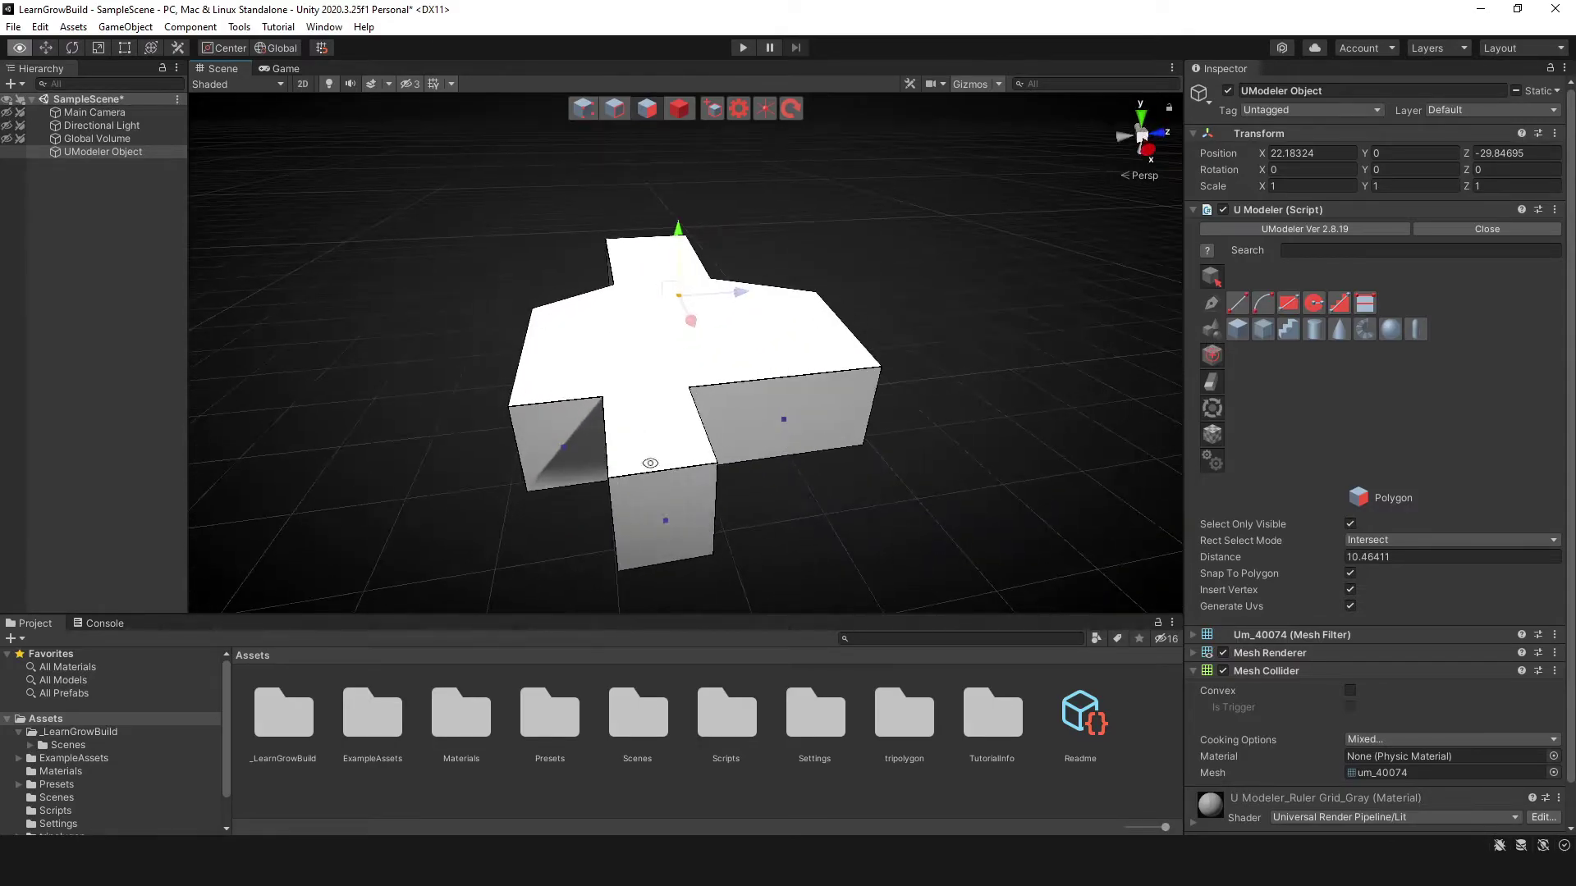
{"action": "right_click_drag", "start_coordinate": [858, 404], "coordinate": [616, 417]}
{"action": "right_click_drag", "start_coordinate": [634, 357], "coordinate": [642, 417]}
{"action": "right_click_drag", "start_coordinate": [762, 447], "coordinate": [720, 431]}
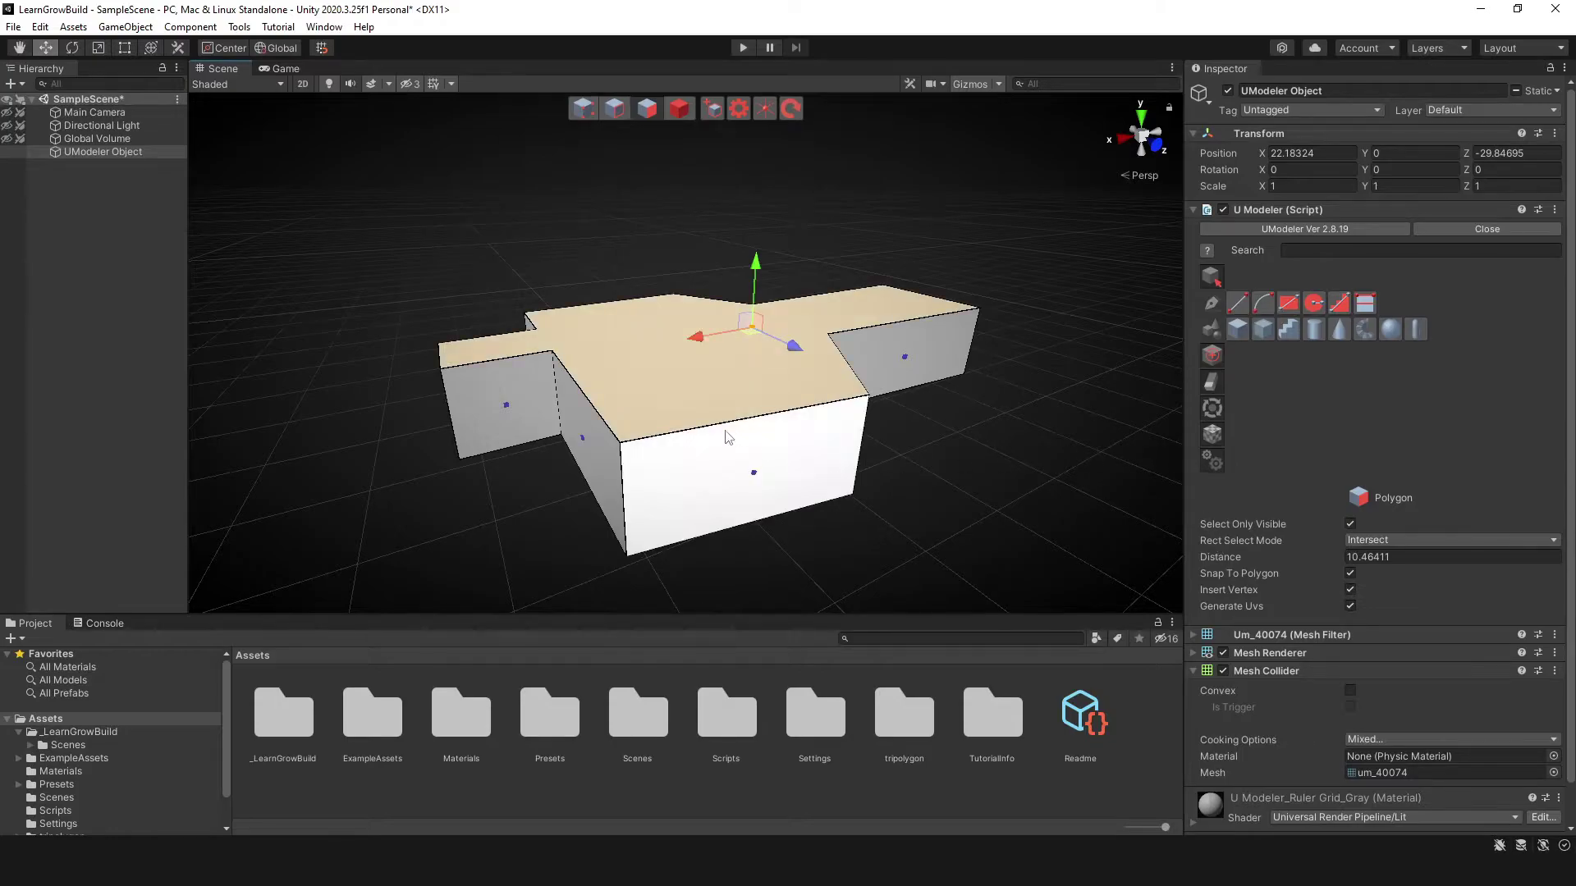
{"action": "left_click", "coordinate": [1215, 361]}
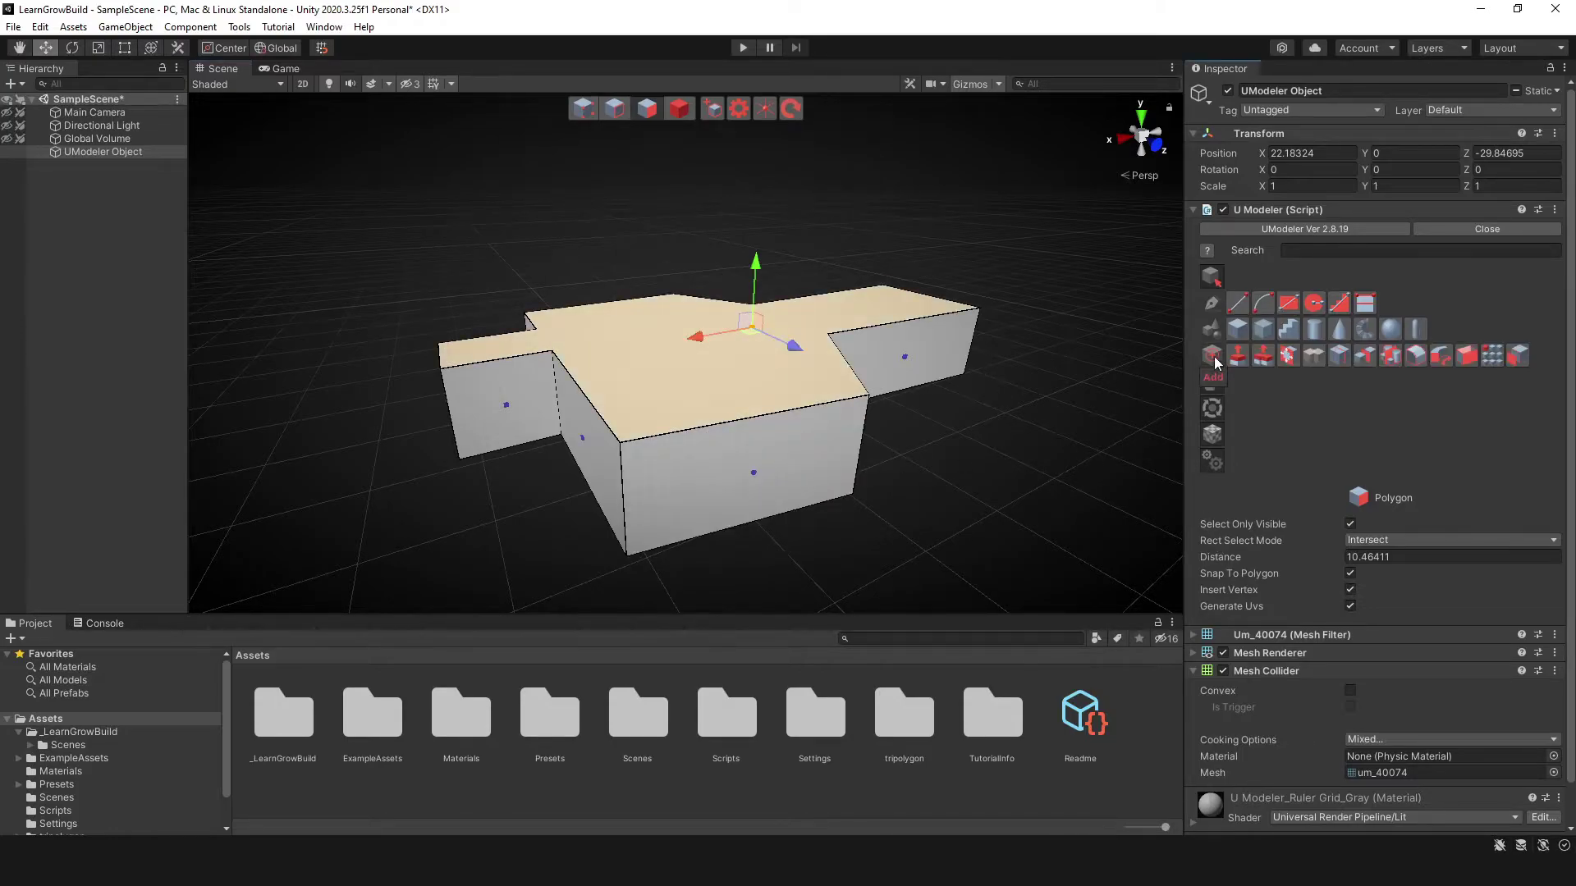
{"action": "mouse_move", "coordinate": [1211, 407]}
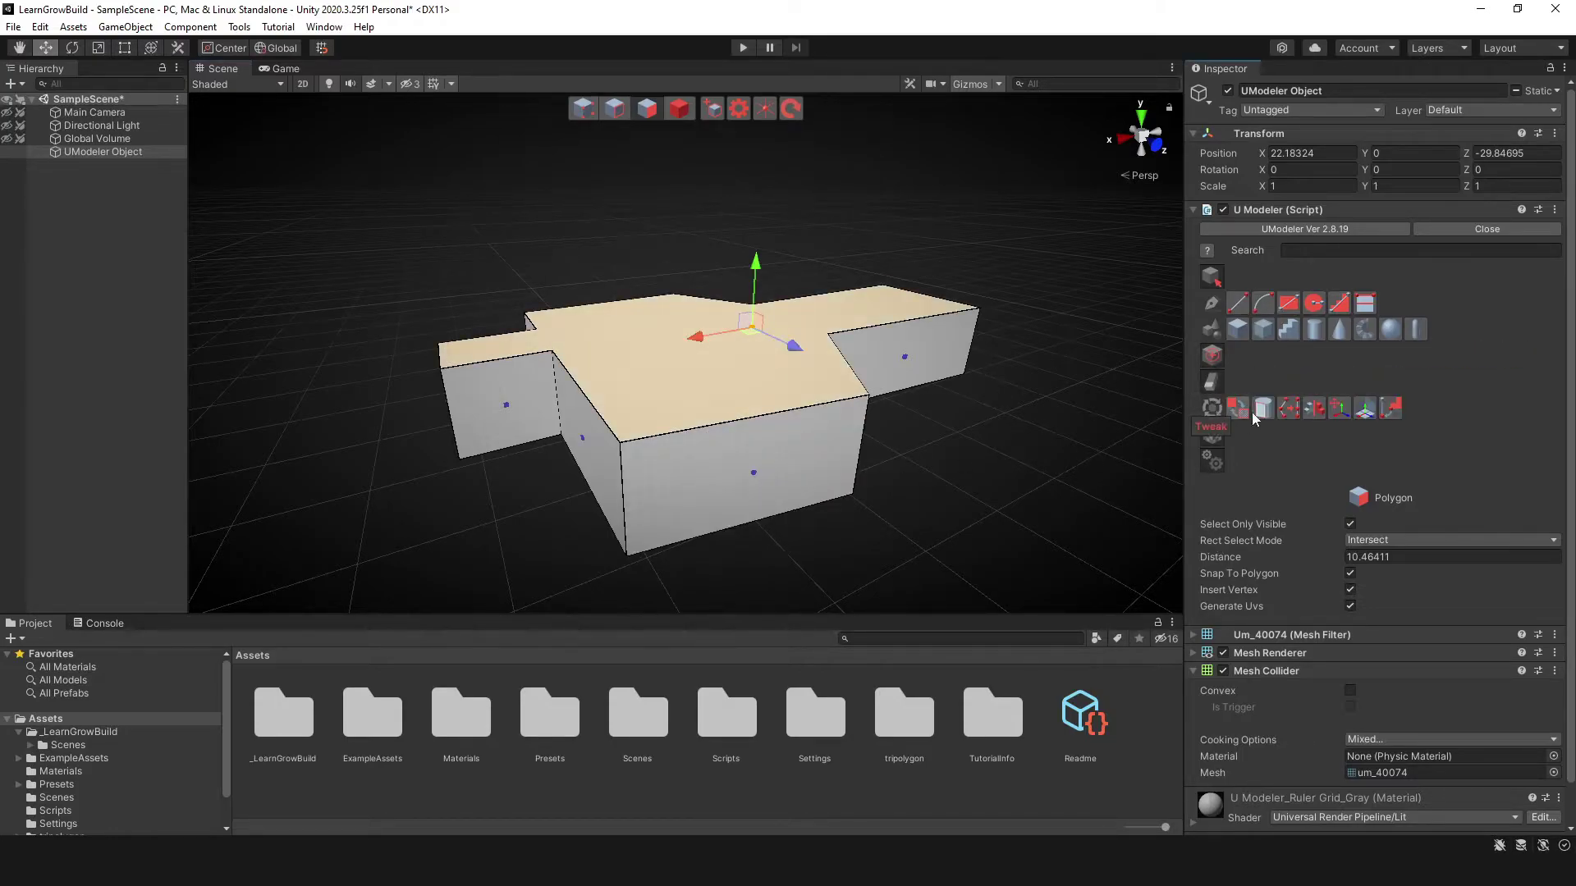
{"action": "left_click", "coordinate": [1240, 414]}
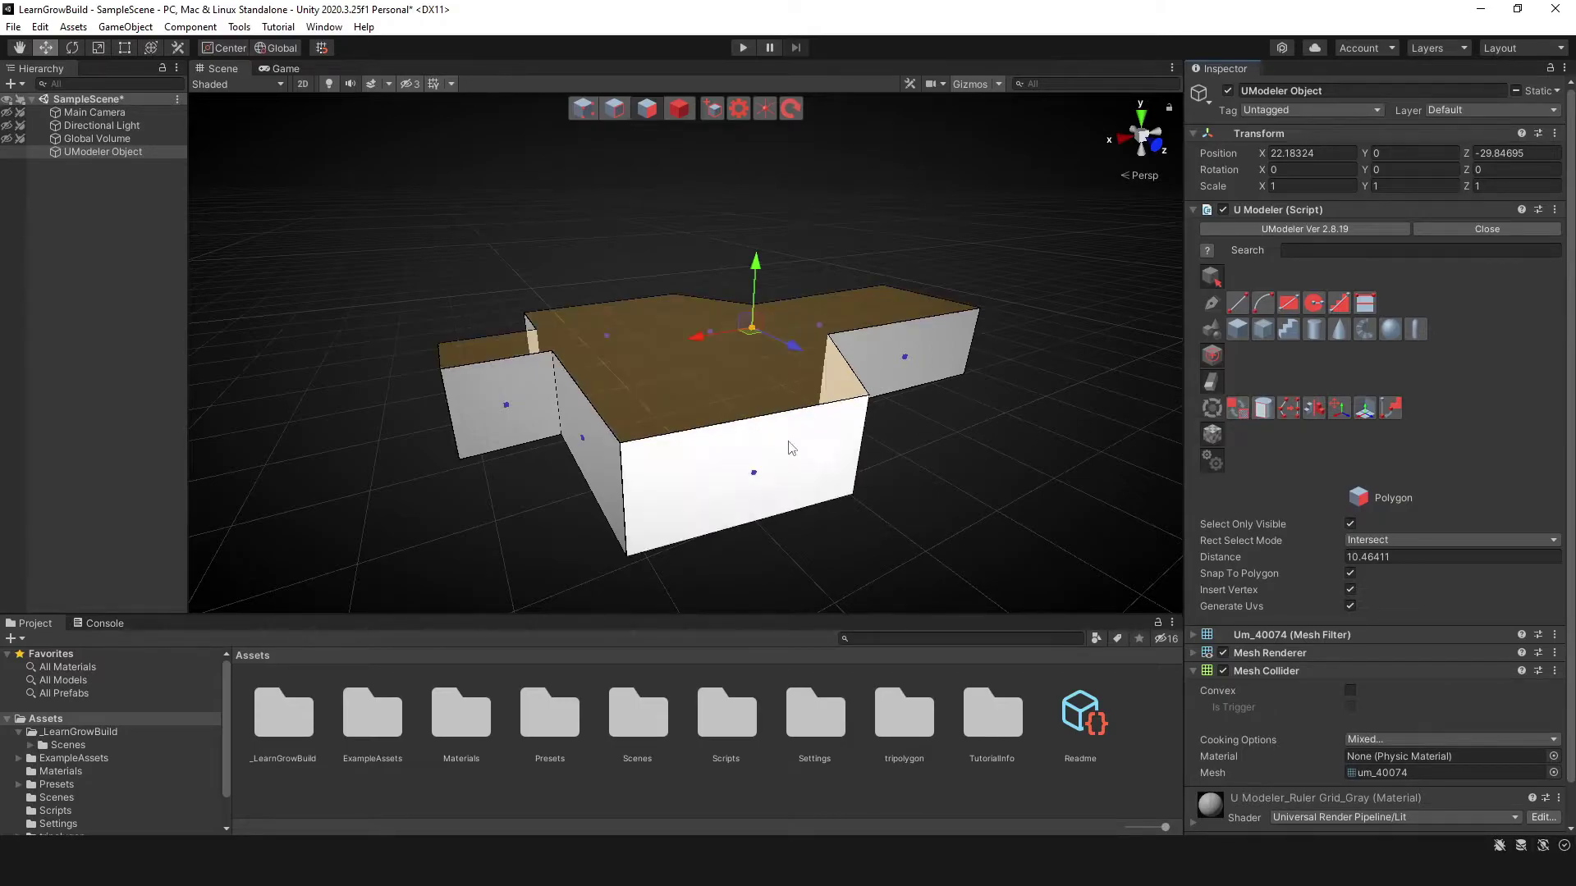
{"action": "left_click_drag", "start_coordinate": [611, 406], "coordinate": [982, 429], "text": "alt"}
{"action": "right_click_drag", "start_coordinate": [982, 429], "coordinate": [961, 422]}
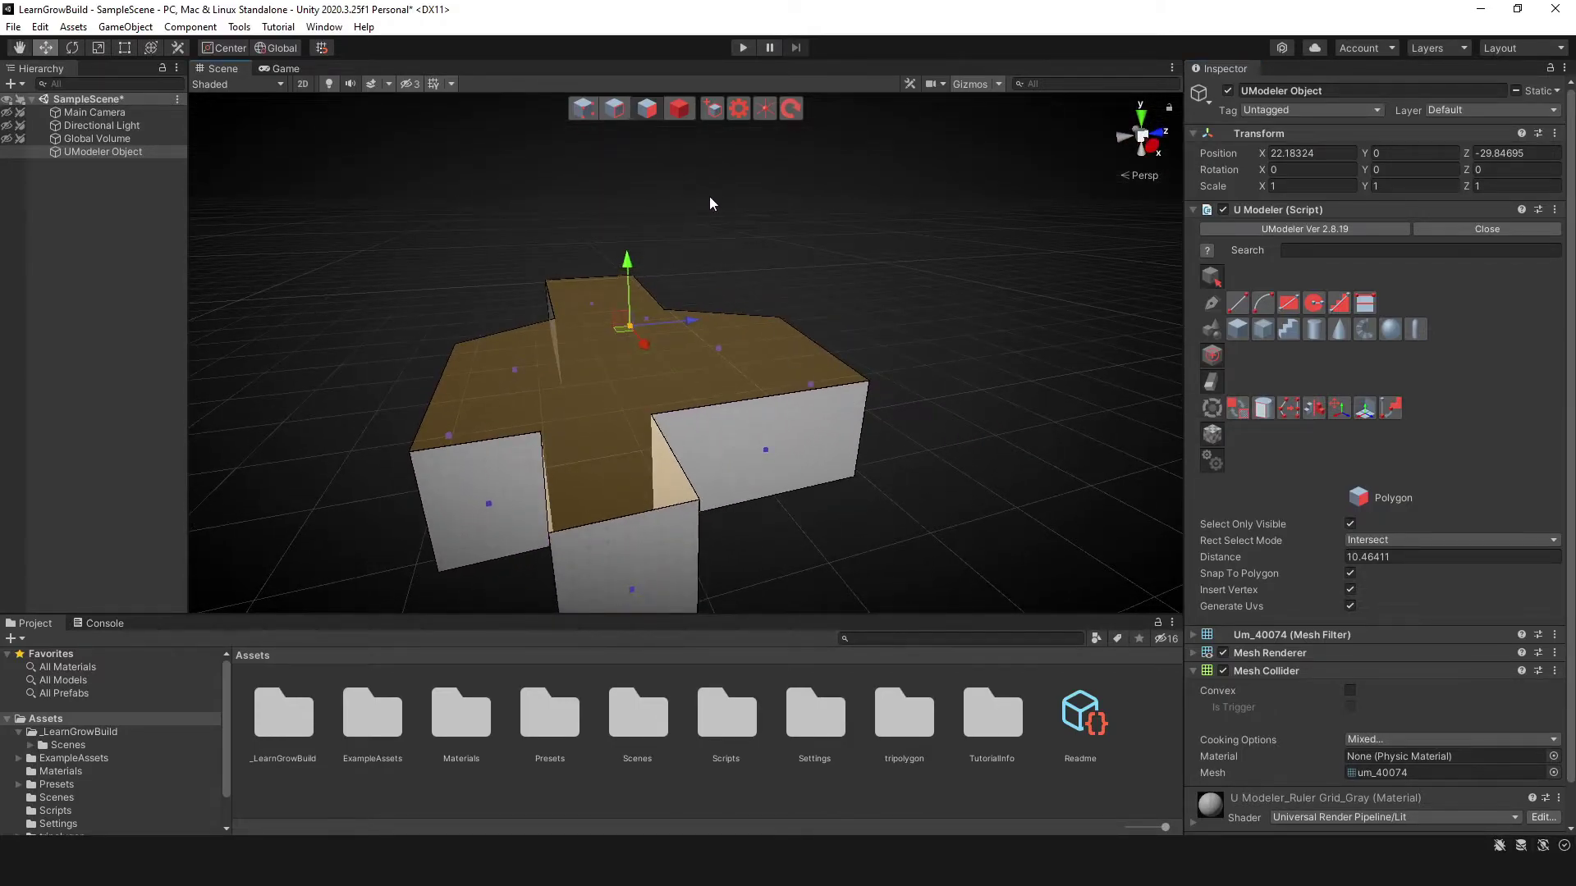
Flip the whole room object in Object mode to make its walls face inward, and view the interior
{"action": "left_click", "coordinate": [679, 107]}
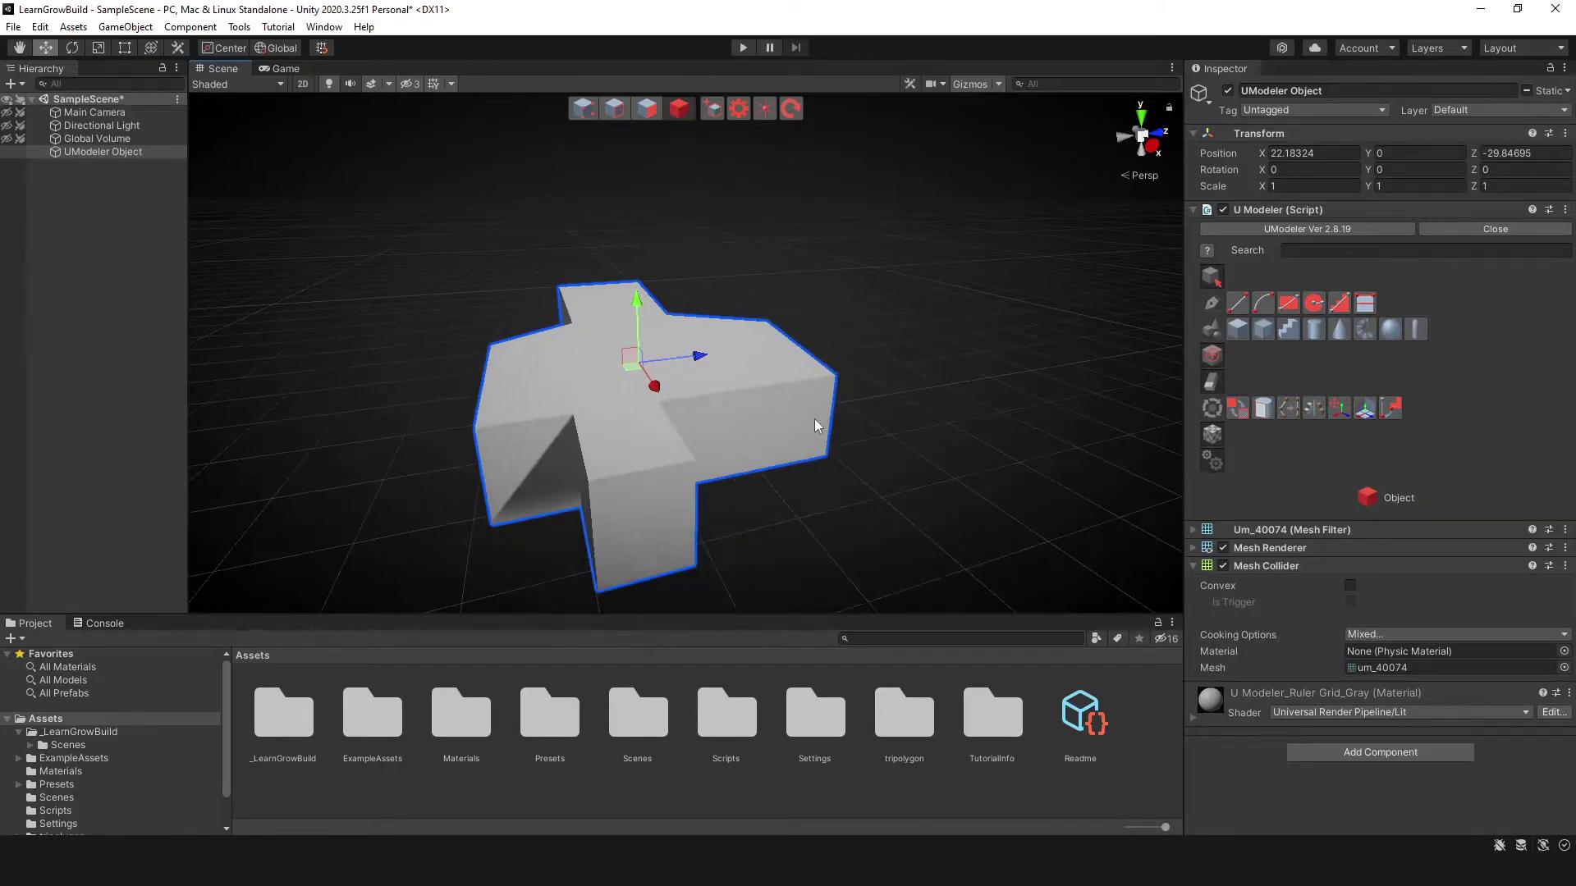
{"action": "left_click", "coordinate": [1240, 417]}
{"action": "scroll", "coordinate": [588, 474], "scroll_direction": "up", "scroll_amount": 8}
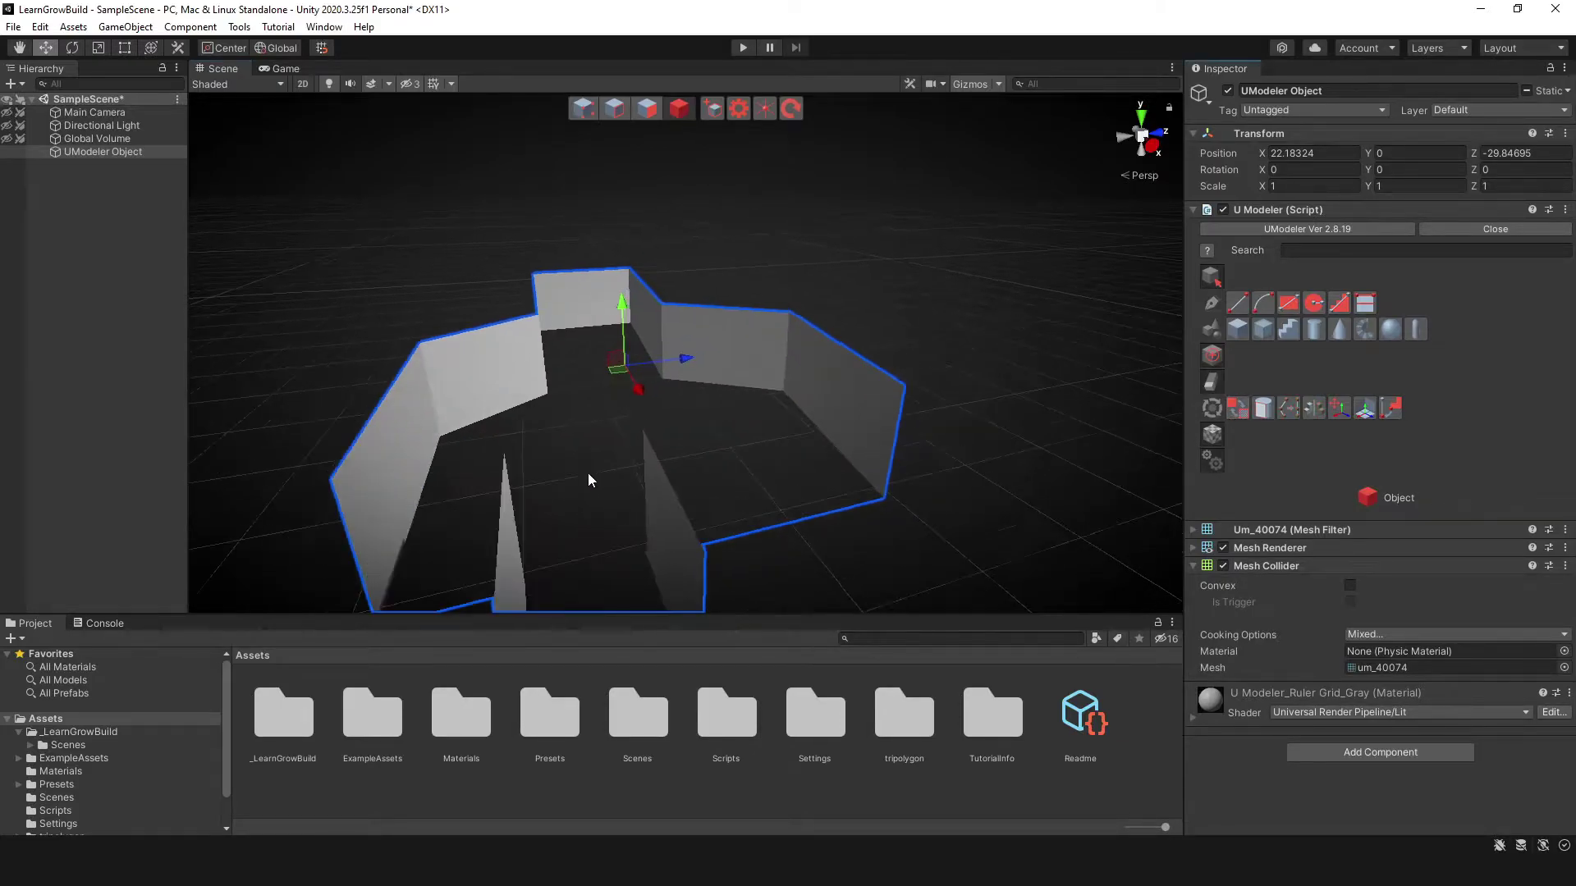
{"action": "left_click_drag", "start_coordinate": [586, 477], "coordinate": [595, 323], "text": "alt"}
{"action": "right_click_drag", "start_coordinate": [595, 323], "coordinate": [701, 206]}
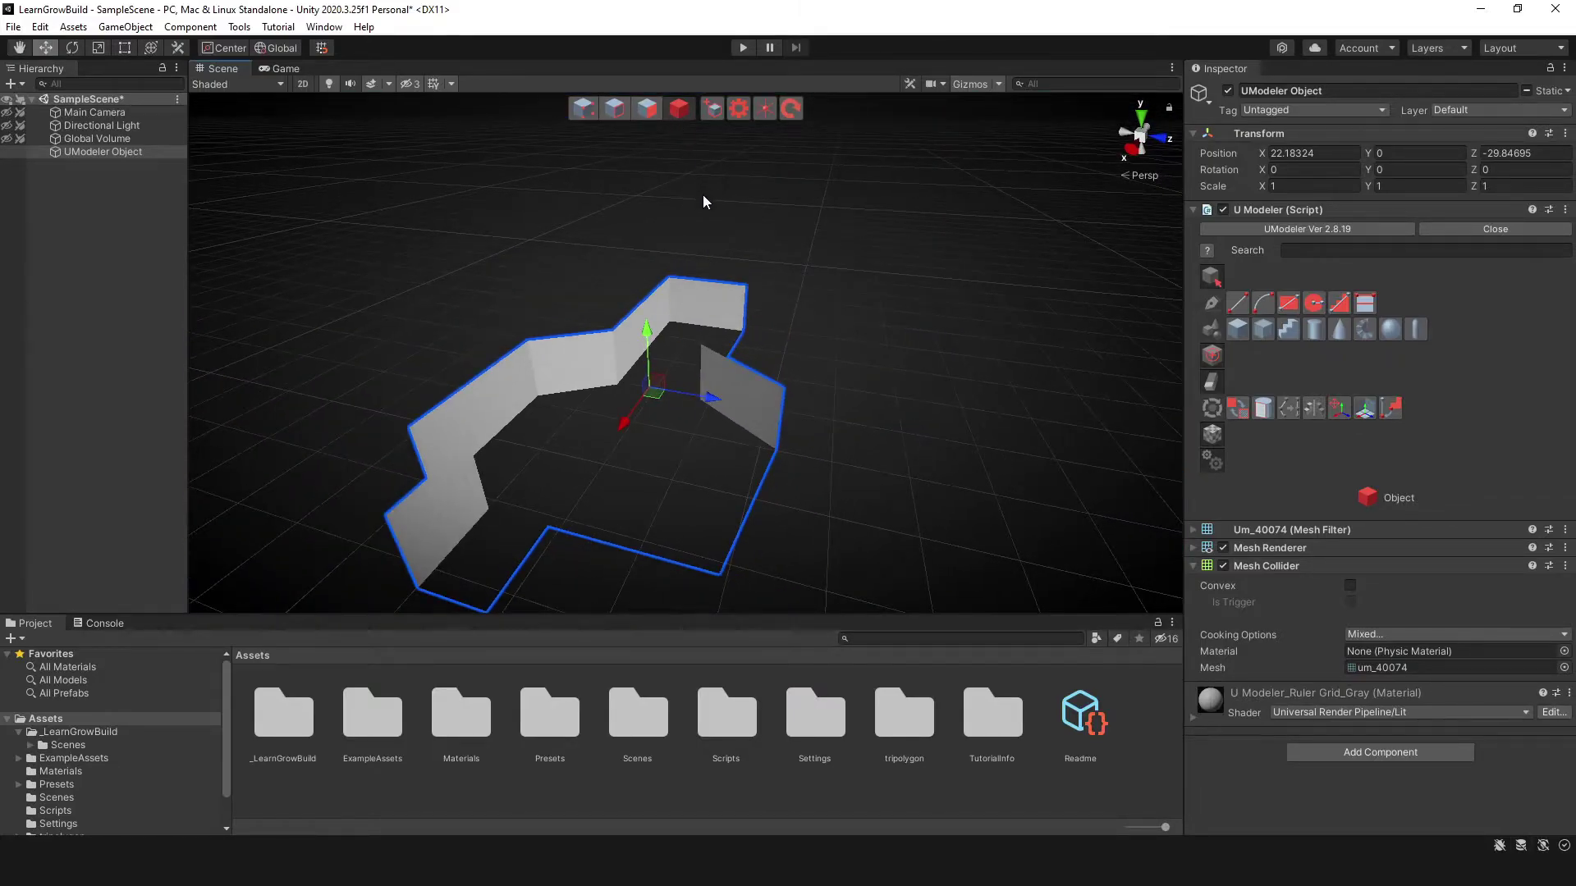
Delete the room object and create a new empty UModeler object
{"action": "key", "text": "Delete"}
{"action": "left_click", "coordinate": [652, 115]}
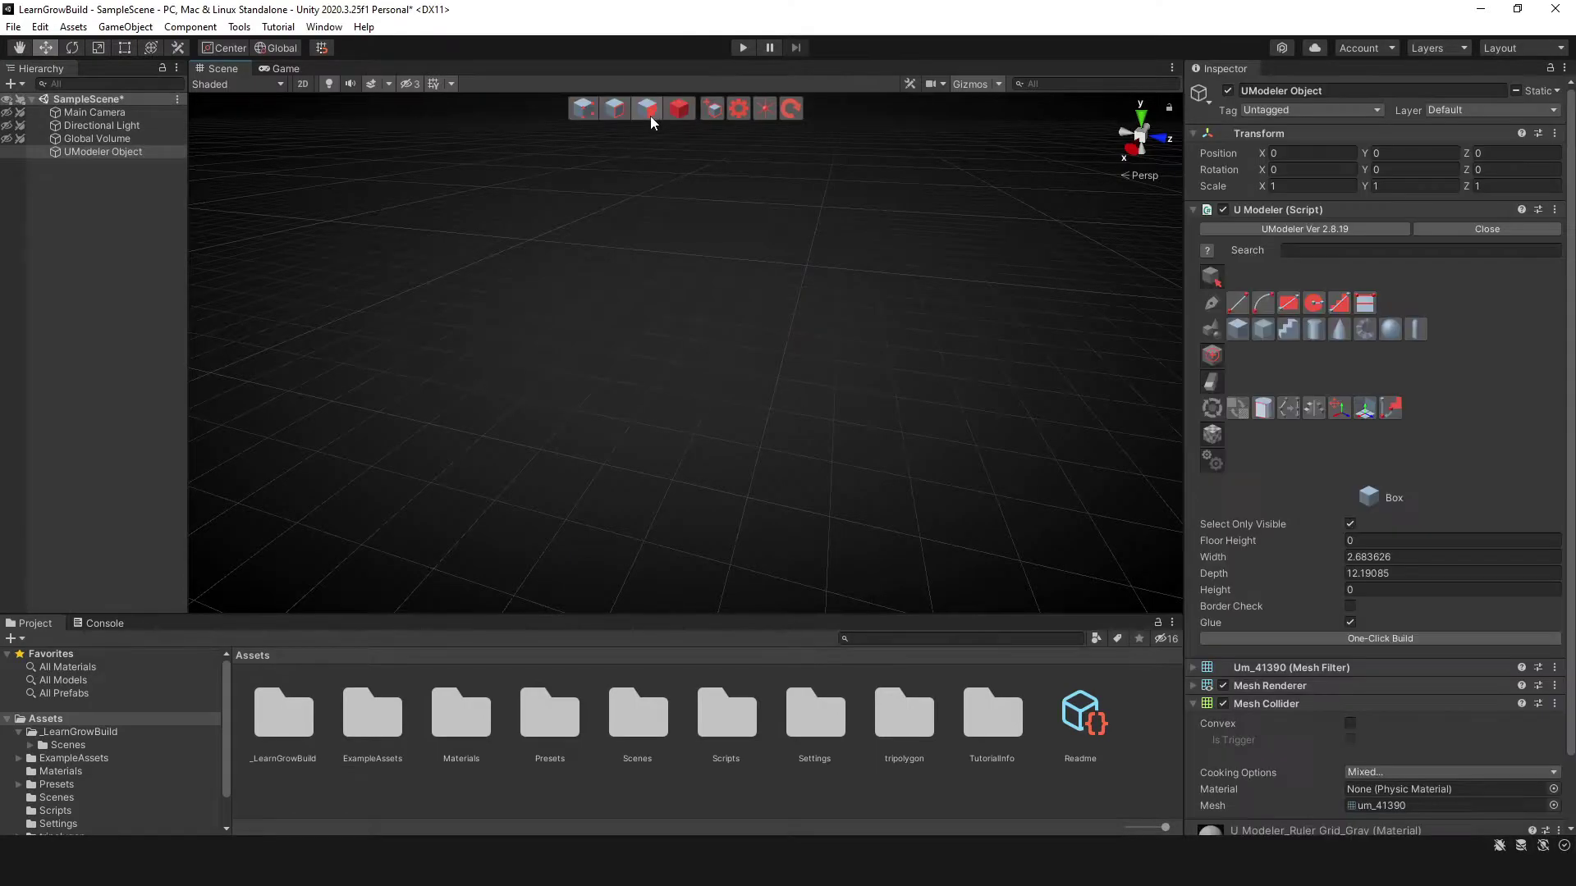
{"action": "mouse_move", "coordinate": [725, 412]}
{"action": "right_mouse_down"}
{"action": "mouse_move", "coordinate": [766, 380]}
{"action": "mouse_move", "coordinate": [710, 399]}
{"action": "right_mouse_up"}
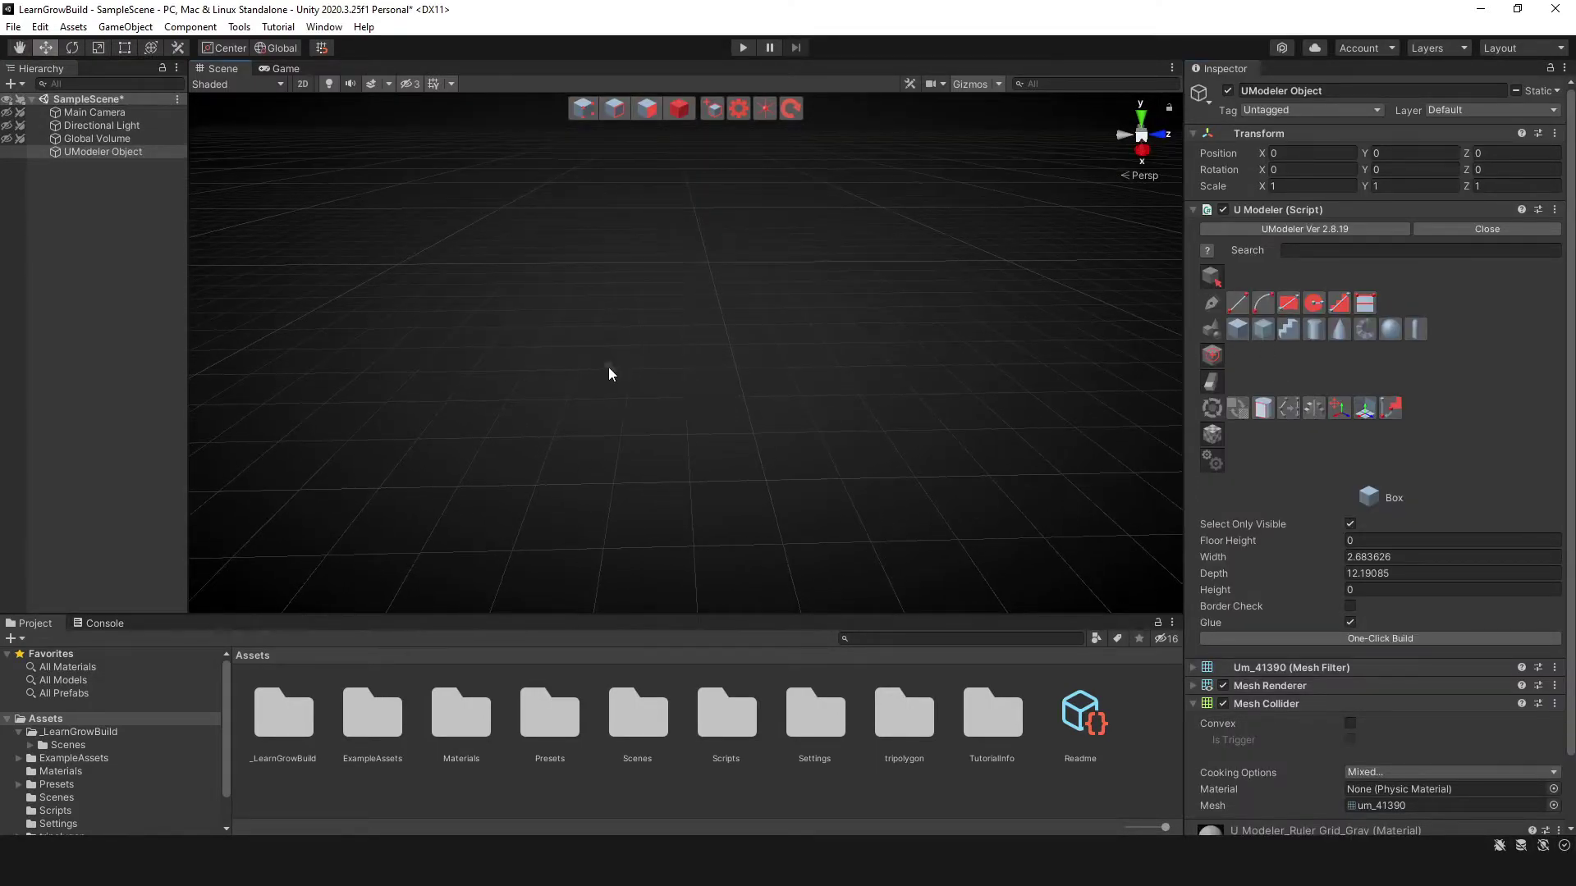
Draw a tall wall-like box about 9.8 wide and 40.4 deep on the ground and finish it in Object mode
{"action": "left_click_drag", "start_coordinate": [587, 364], "coordinate": [806, 367]}
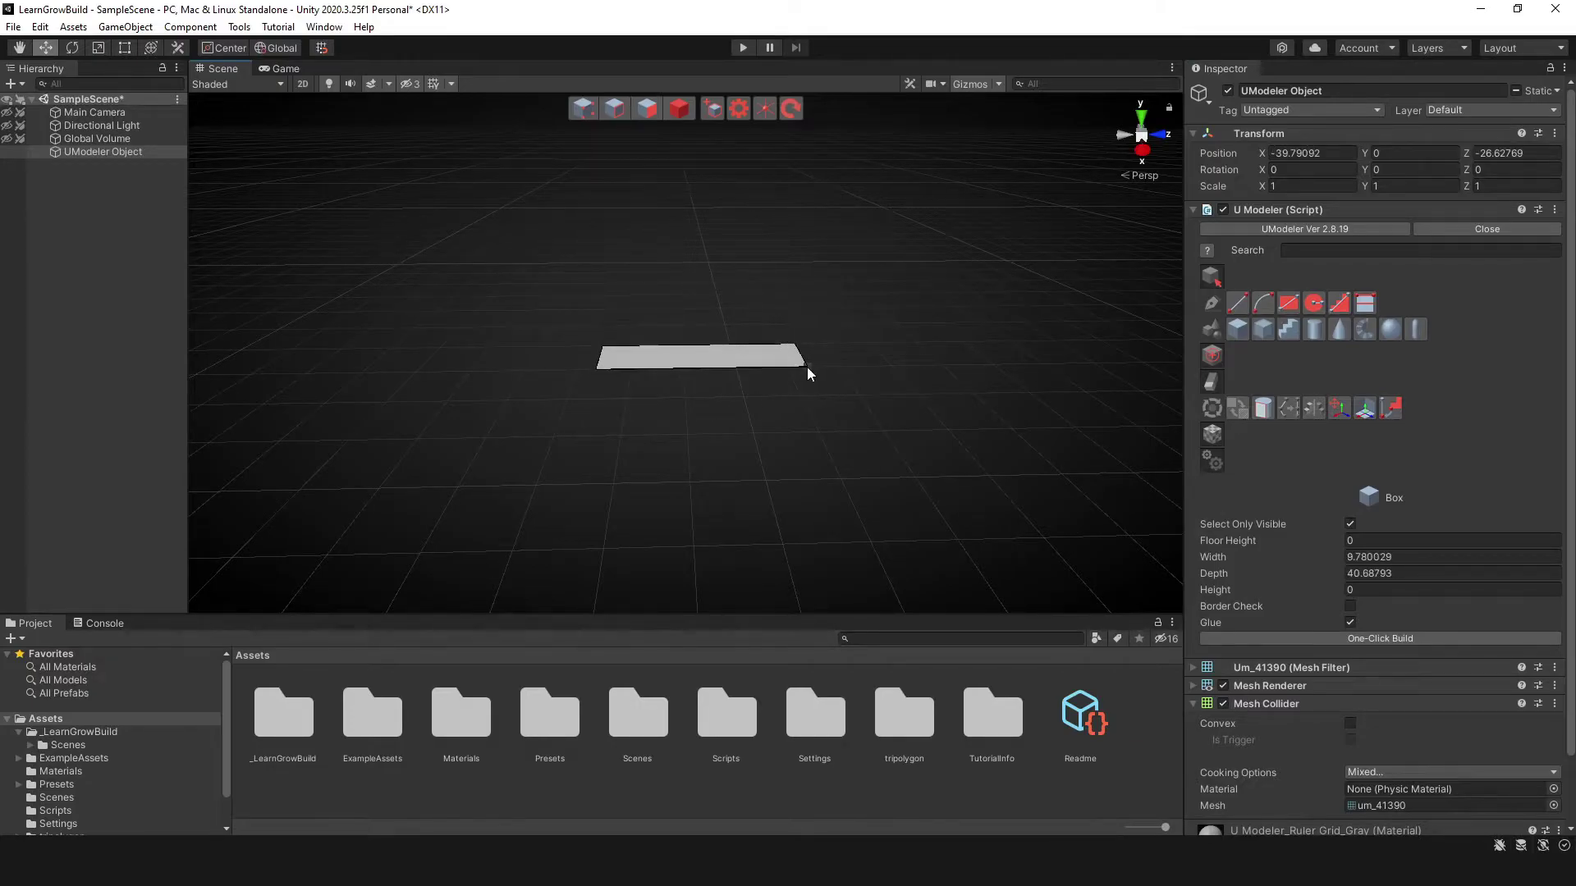
{"action": "left_click", "coordinate": [791, 179]}
{"action": "middle_click_drag", "start_coordinate": [813, 269], "coordinate": [837, 351]}
{"action": "scroll", "coordinate": [821, 394], "scroll_direction": "up", "scroll_amount": 4}
{"action": "left_click_drag", "start_coordinate": [797, 419], "coordinate": [774, 368], "text": "alt"}
{"action": "middle_click_drag", "start_coordinate": [774, 368], "coordinate": [775, 333]}
{"action": "left_click", "coordinate": [679, 107]}
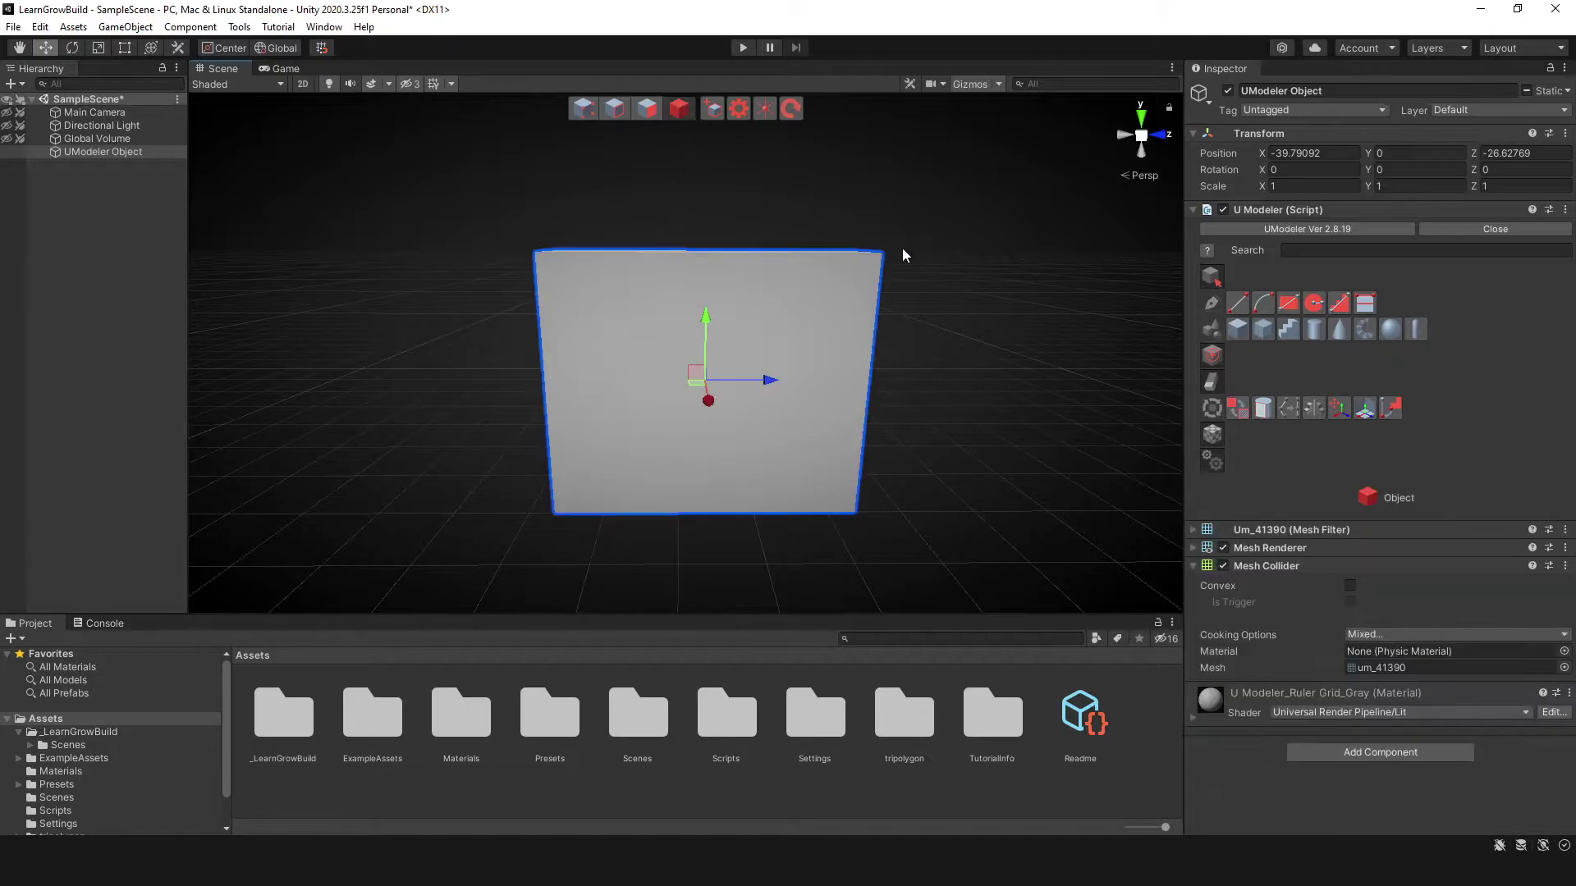
Draw a 14-segment arc across the upper part of the box's front face with the Arc tool
{"action": "left_click", "coordinate": [1261, 304]}
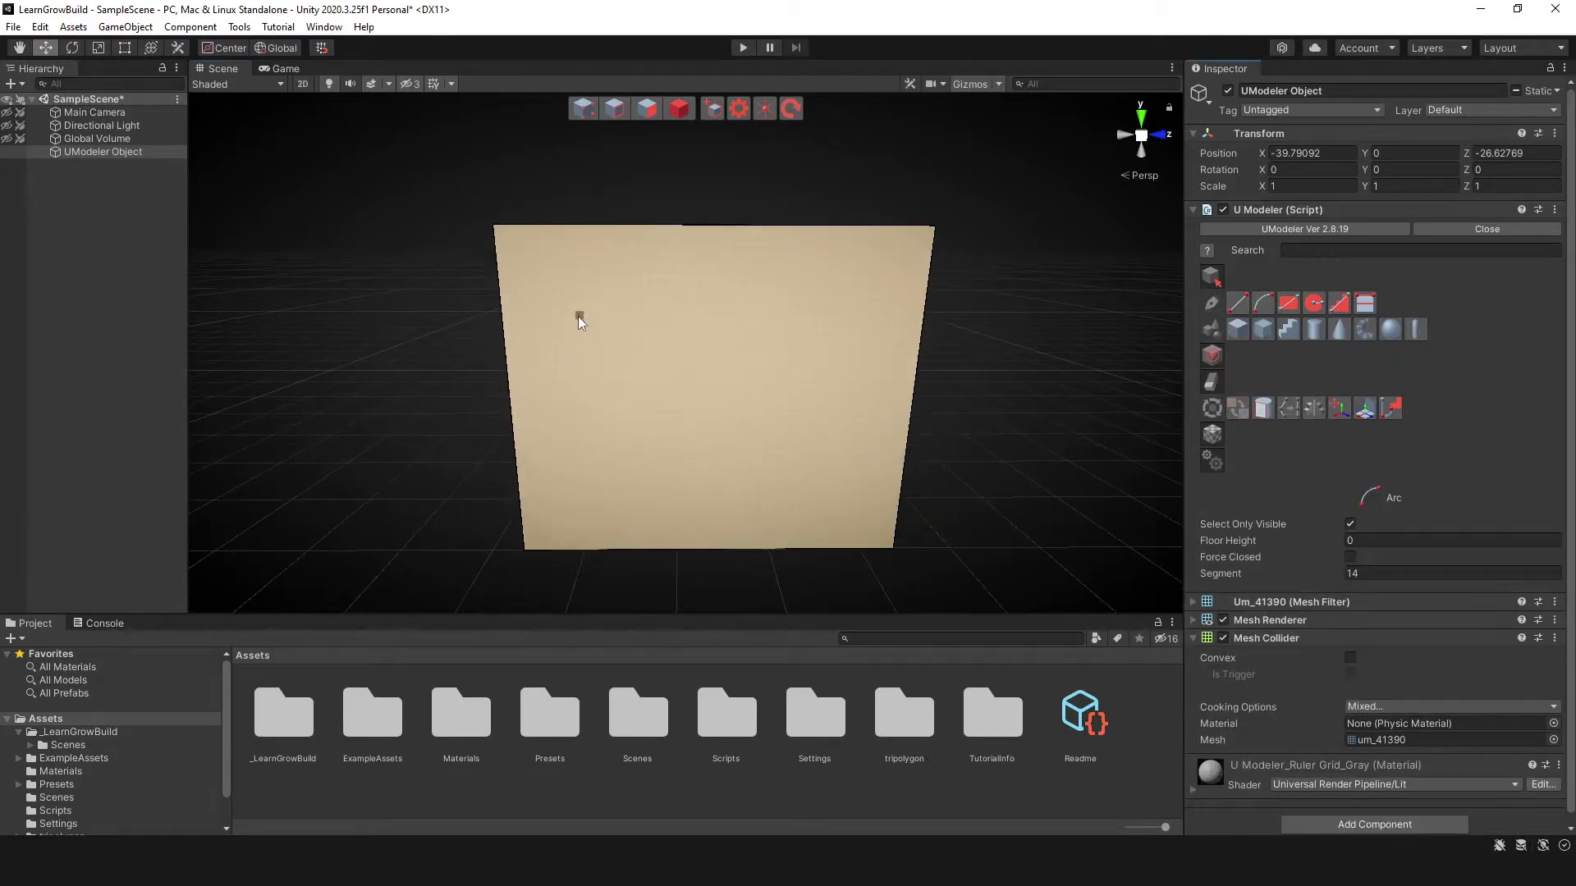
{"action": "left_click", "coordinate": [563, 305]}
{"action": "left_click", "coordinate": [849, 306]}
{"action": "left_click", "coordinate": [742, 302]}
Examine the arc on the front face in the Vertex, Edge, Polygon and Object modes
{"action": "left_click", "coordinate": [614, 112]}
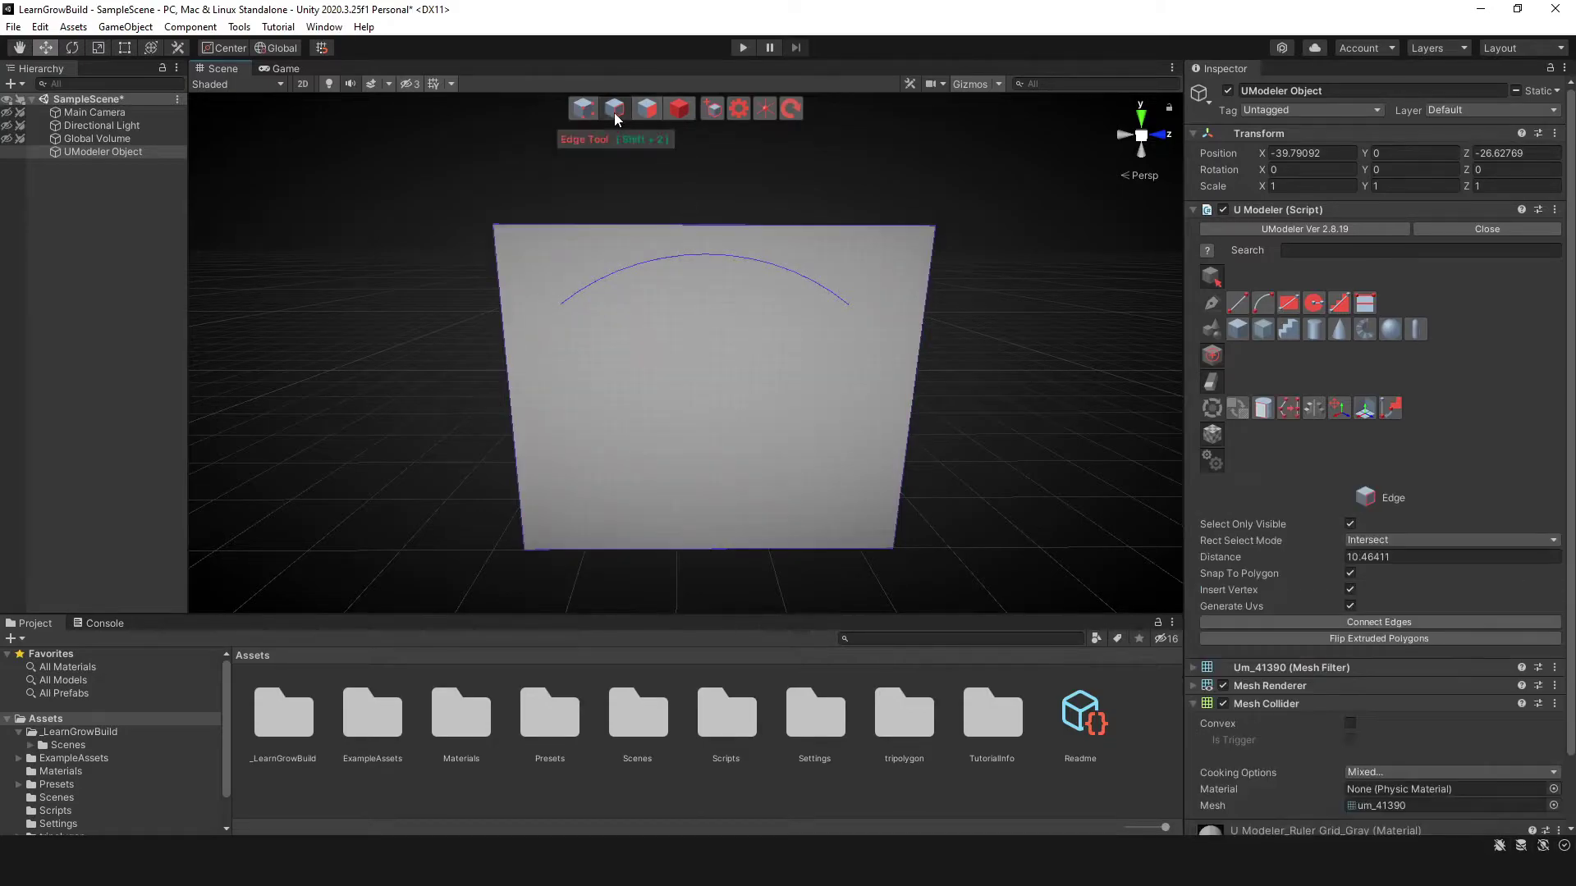
{"action": "left_click", "coordinate": [585, 110]}
{"action": "left_click_drag", "start_coordinate": [527, 363], "coordinate": [670, 159], "text": "alt"}
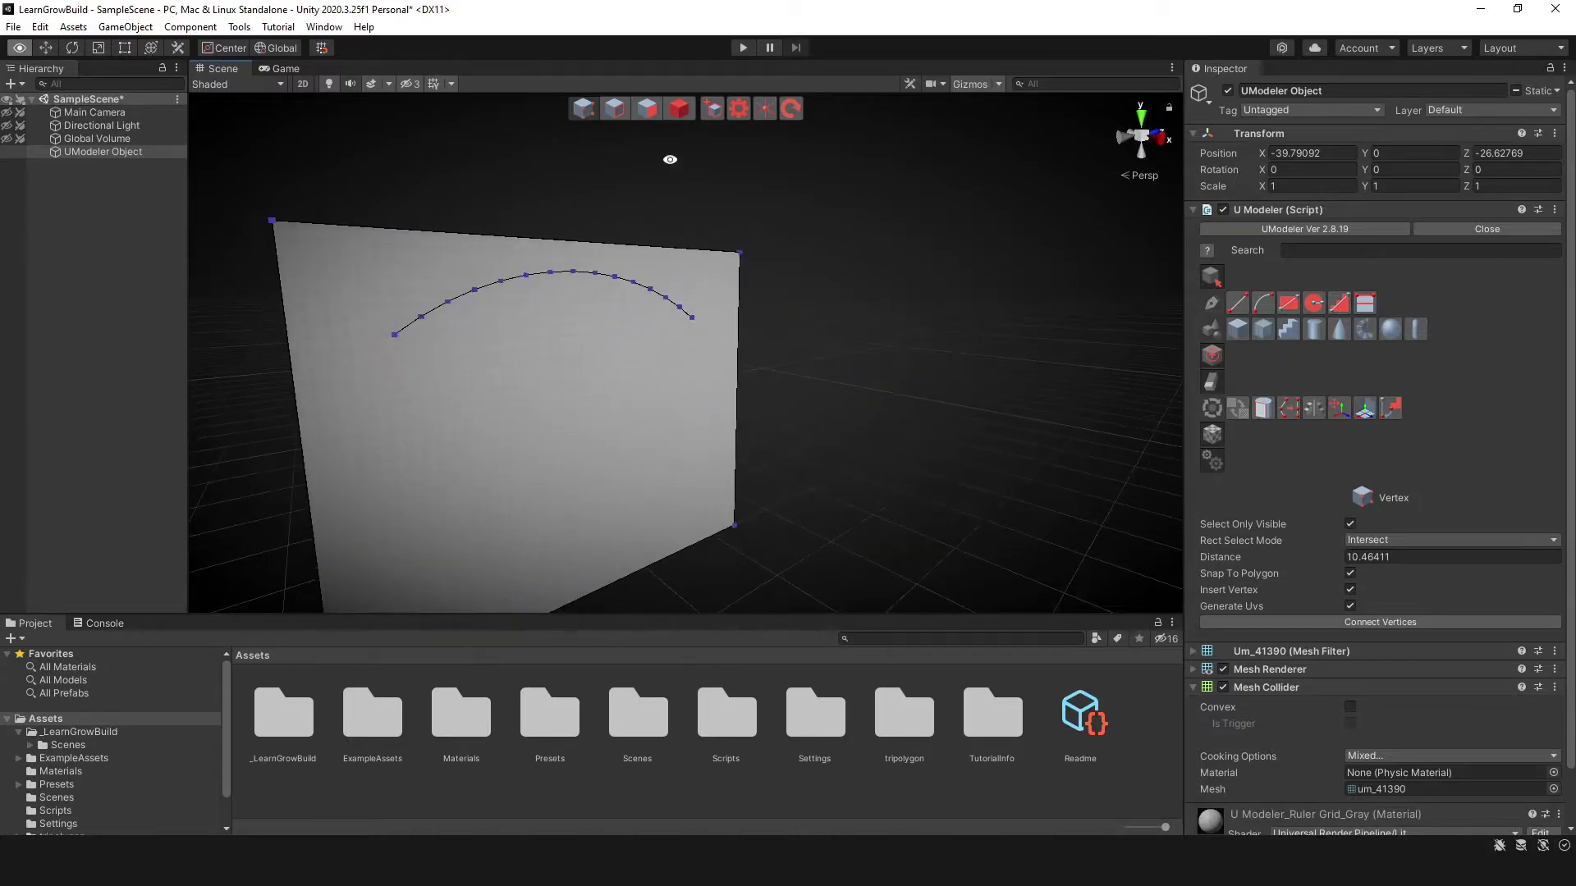
{"action": "left_click", "coordinate": [616, 110]}
{"action": "left_click", "coordinate": [527, 276]}
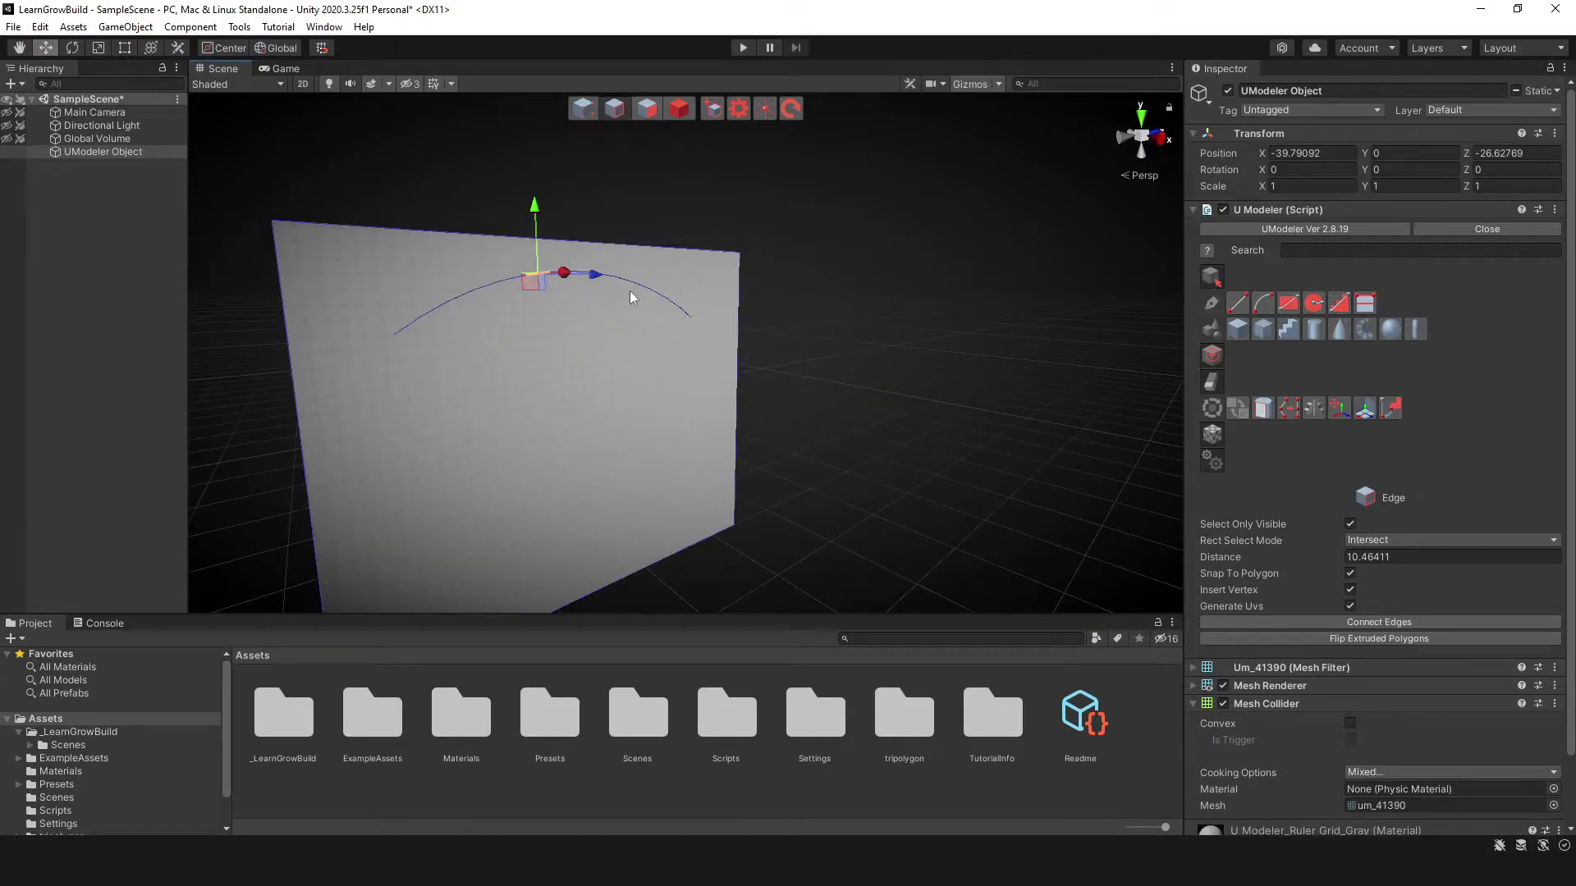
{"action": "left_click", "coordinate": [647, 109]}
{"action": "left_click", "coordinate": [558, 367]}
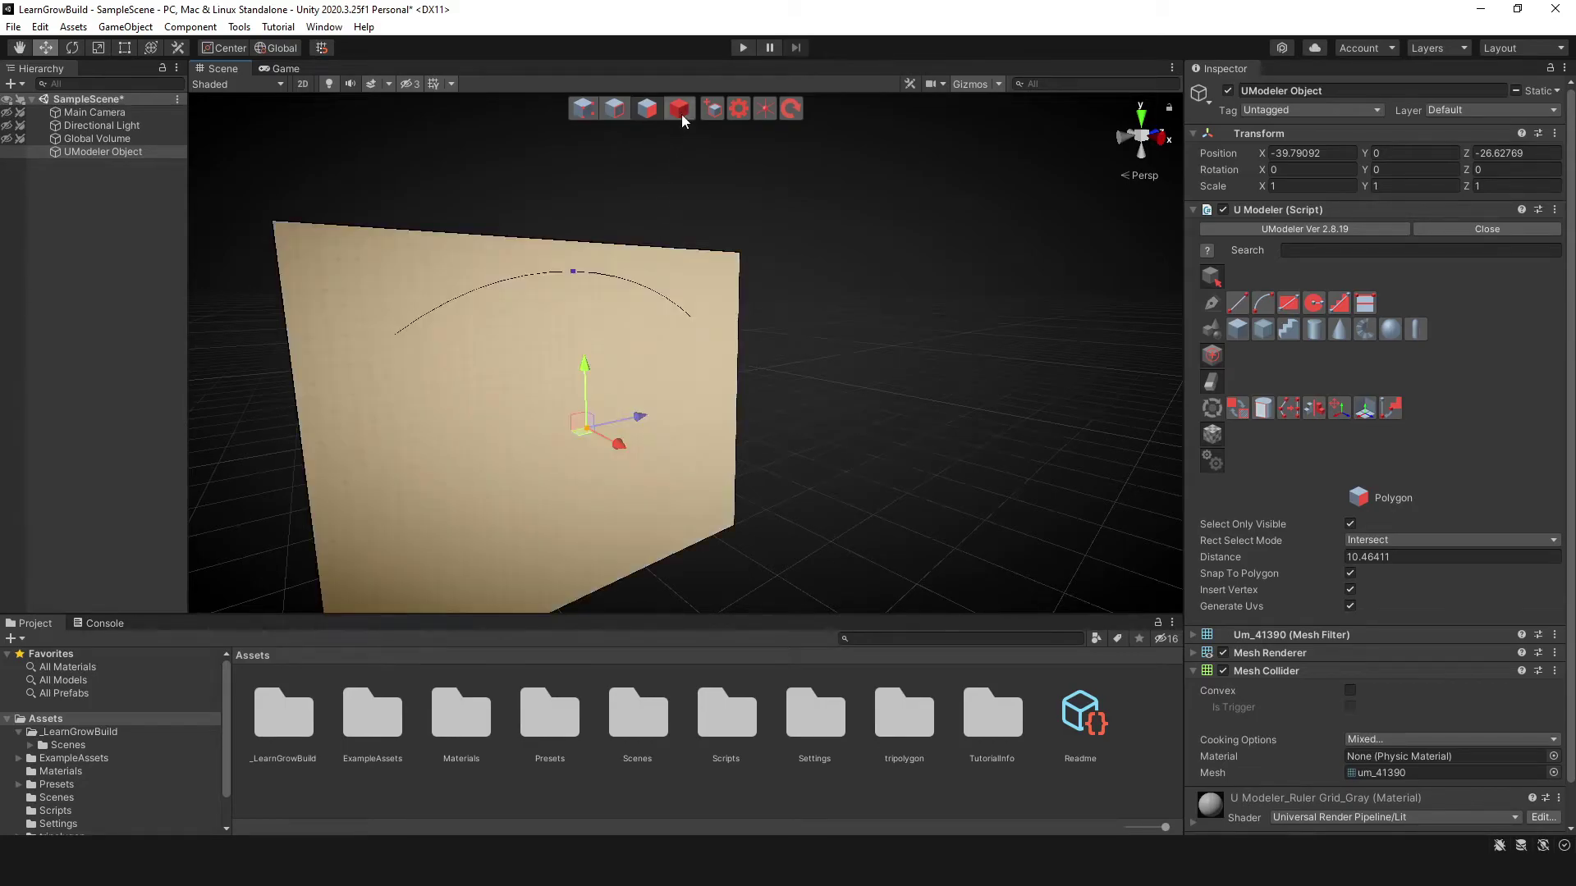
{"action": "left_click", "coordinate": [679, 110]}
{"action": "right_click_drag", "start_coordinate": [704, 293], "coordinate": [616, 262]}
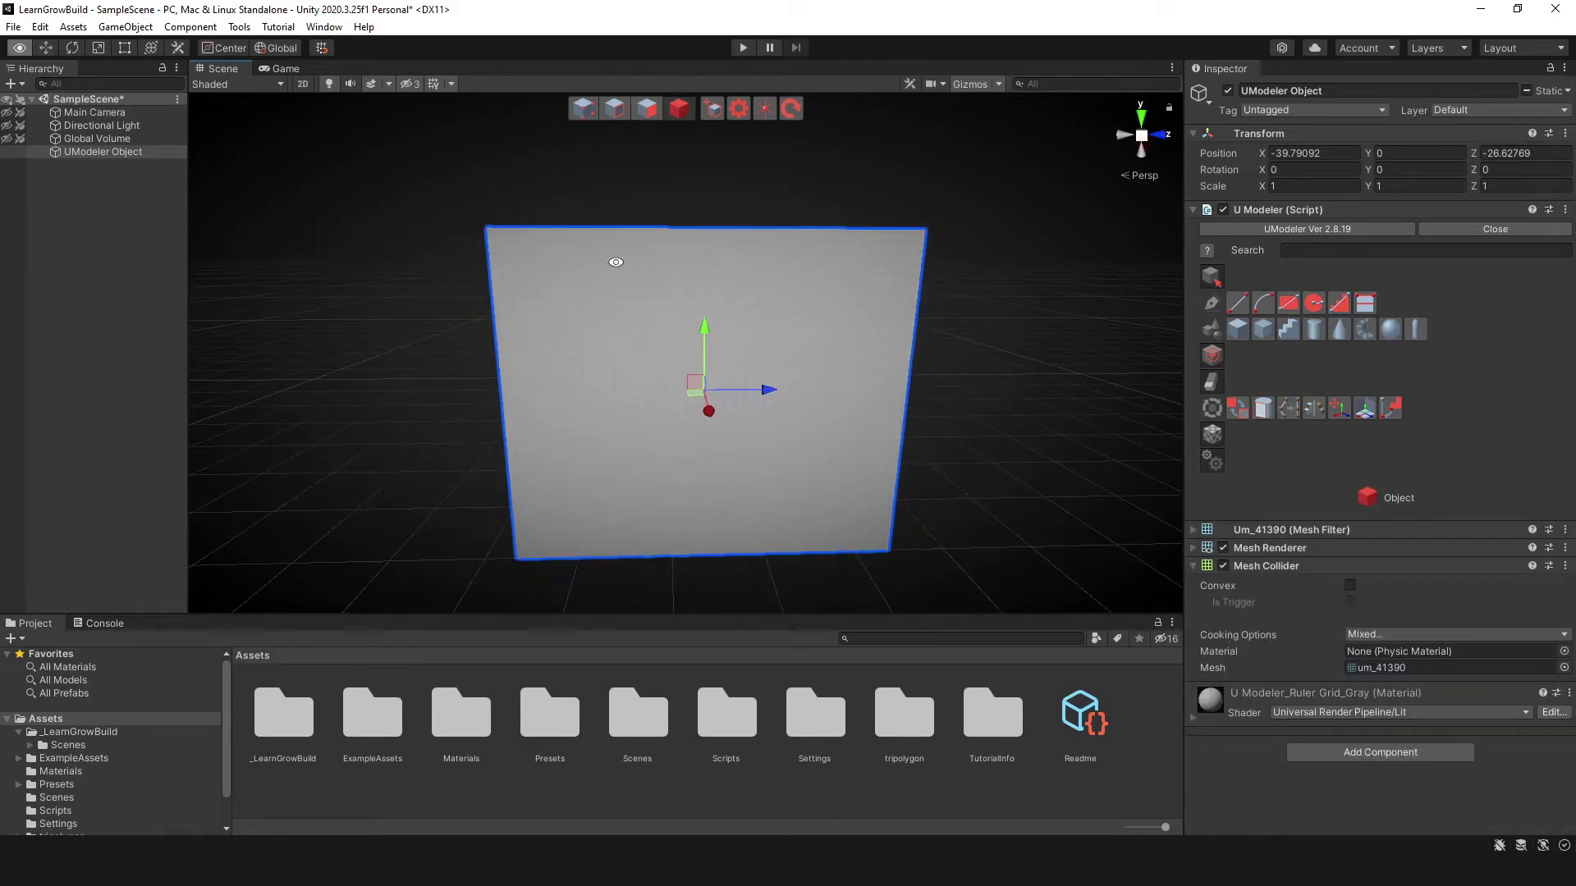
{"action": "right_click_drag", "start_coordinate": [620, 147], "coordinate": [593, 112]}
{"action": "left_click", "coordinate": [594, 111]}
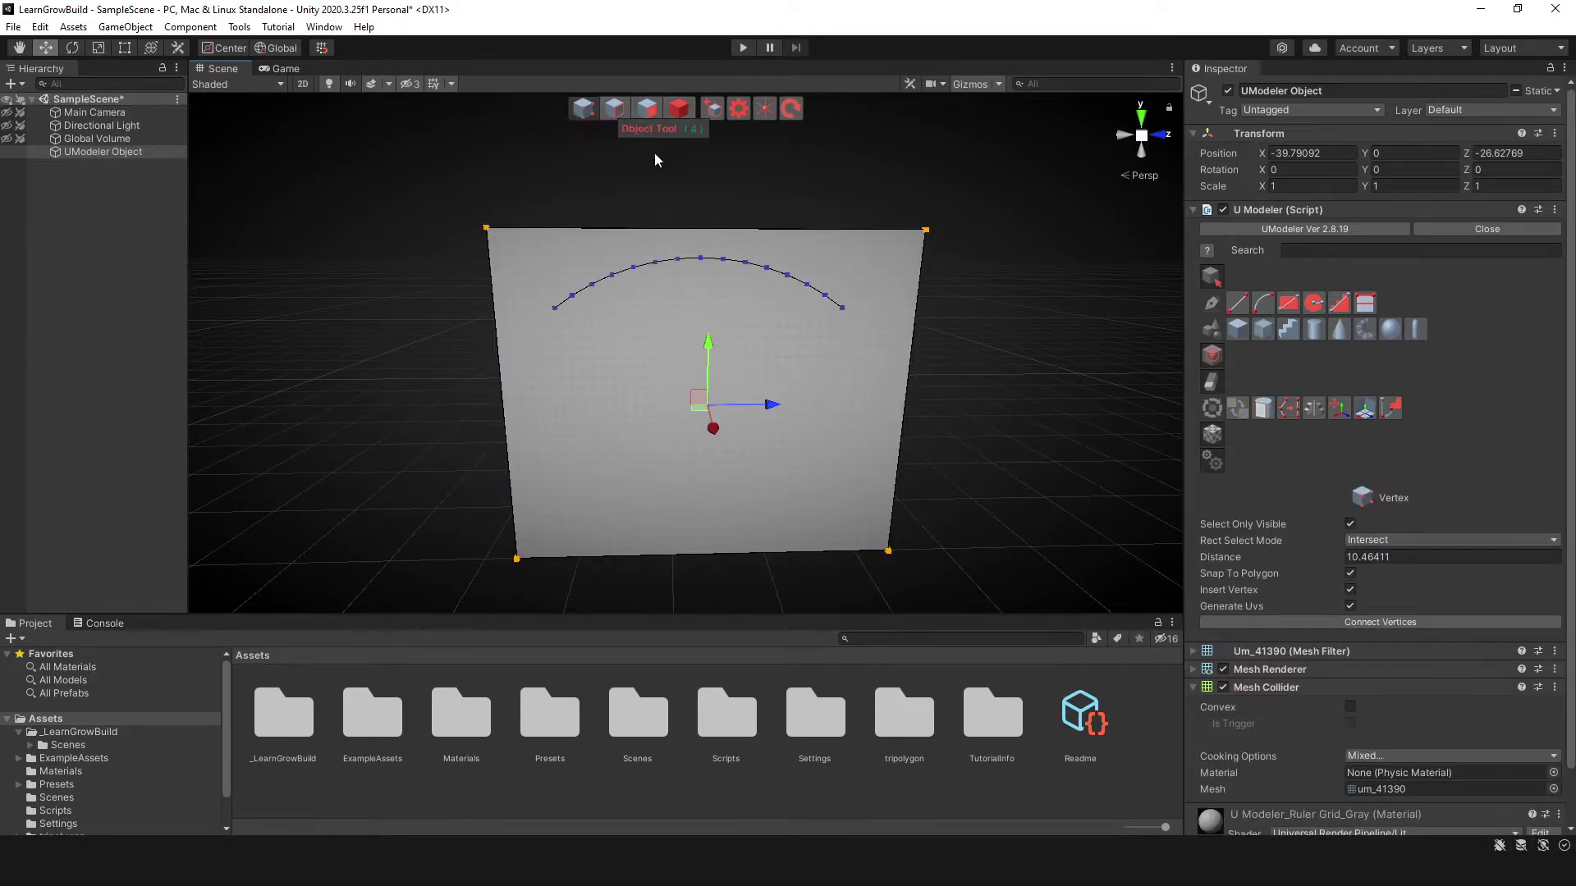
{"action": "left_click", "coordinate": [618, 112]}
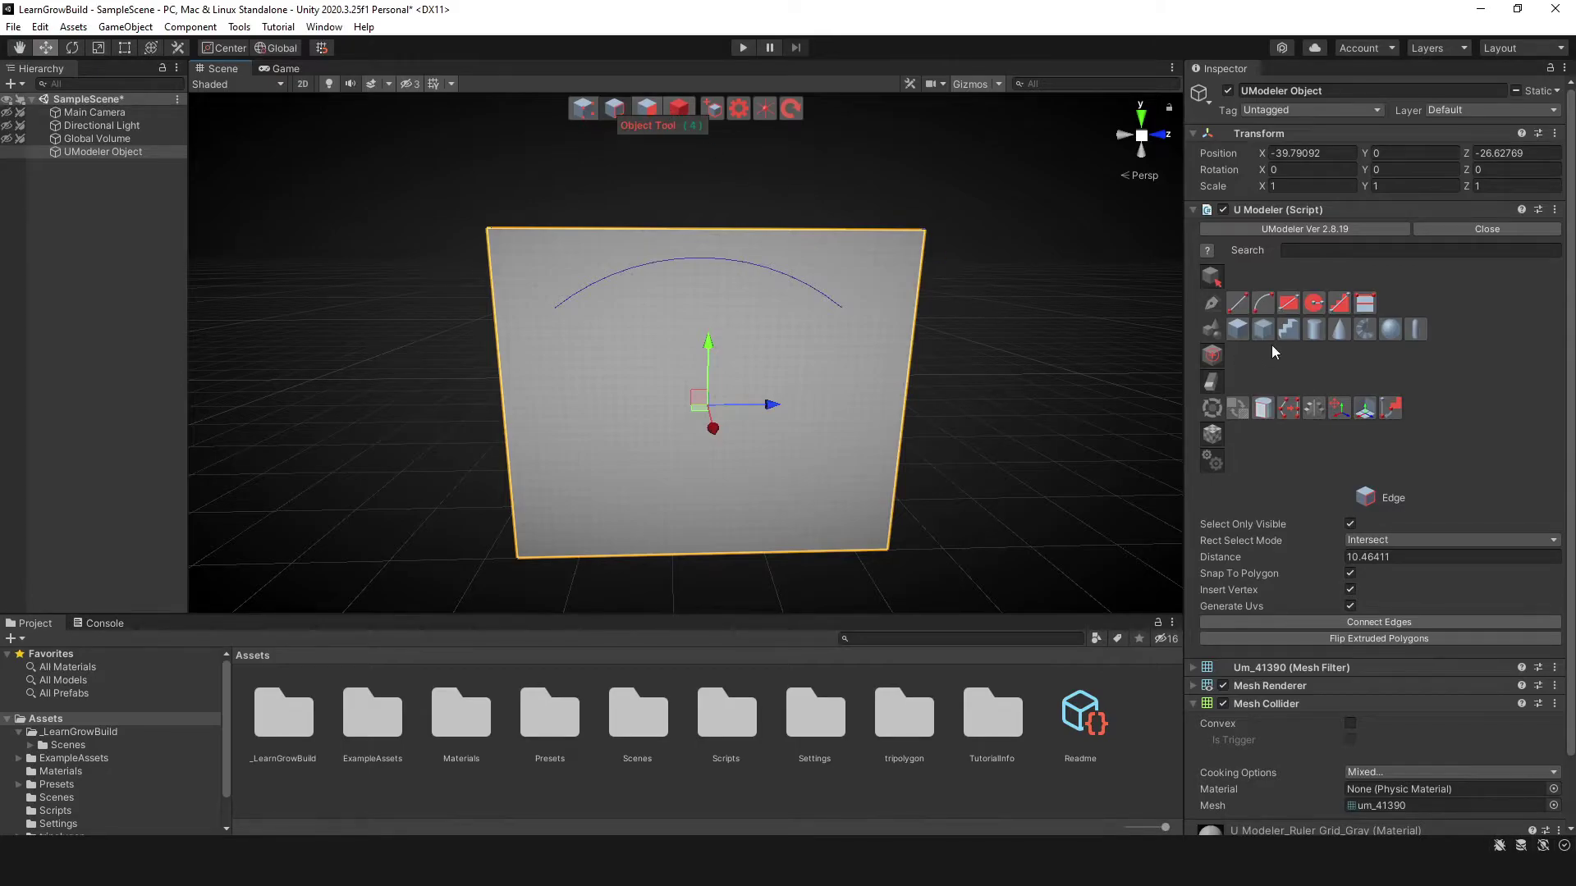
Draw and confirm lines below the arc with the Line tool, running from its left end to the bottom edge and from the bottom edge up into the face
{"action": "left_click", "coordinate": [1237, 302]}
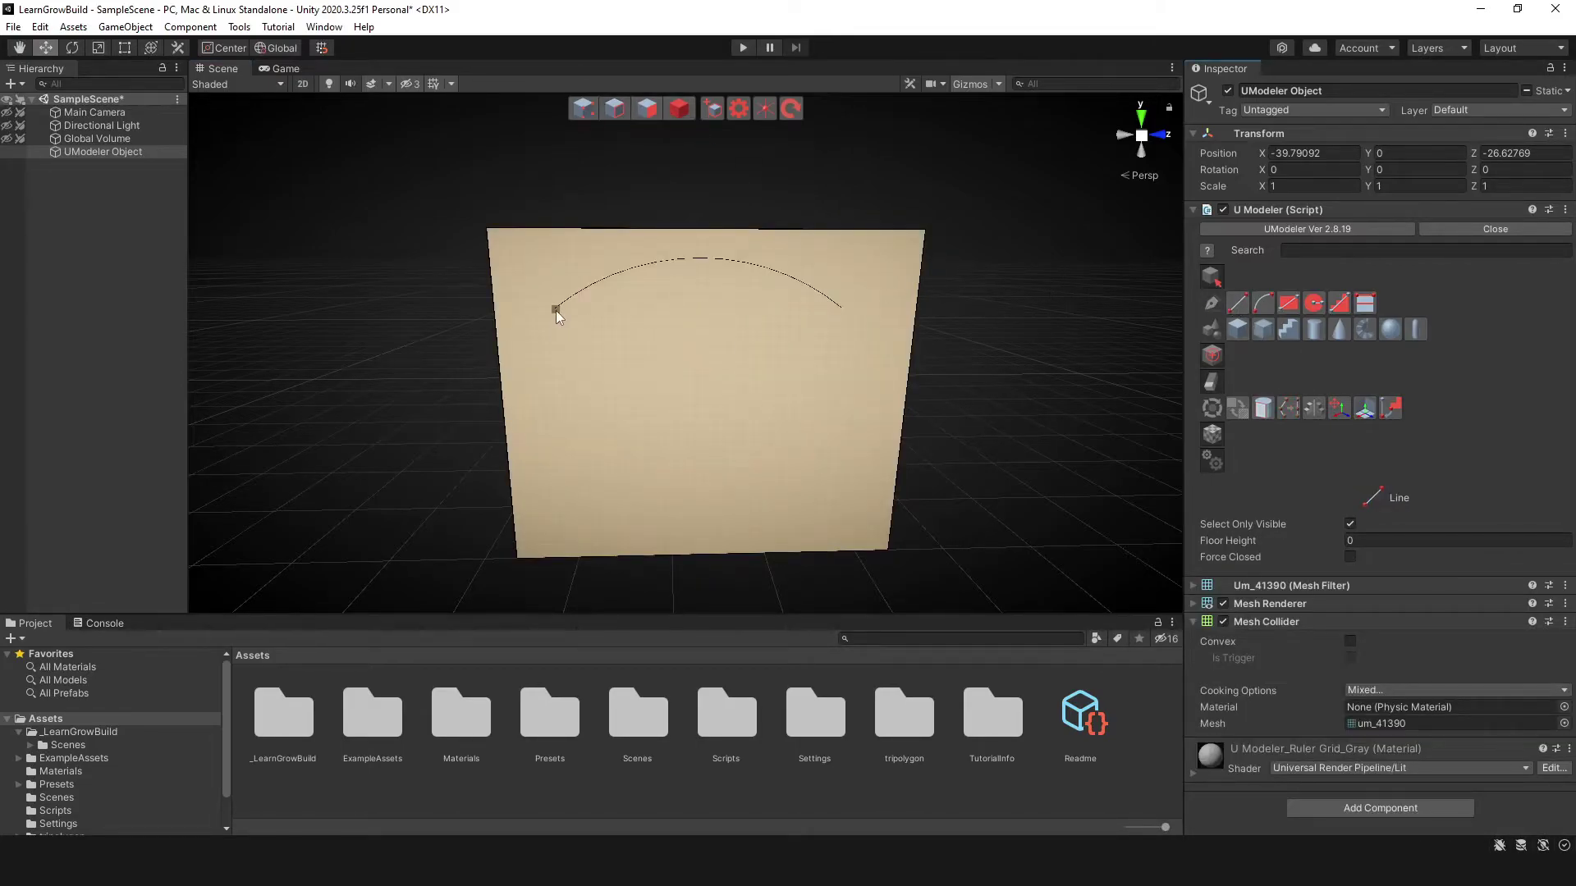
{"action": "left_click", "coordinate": [554, 311]}
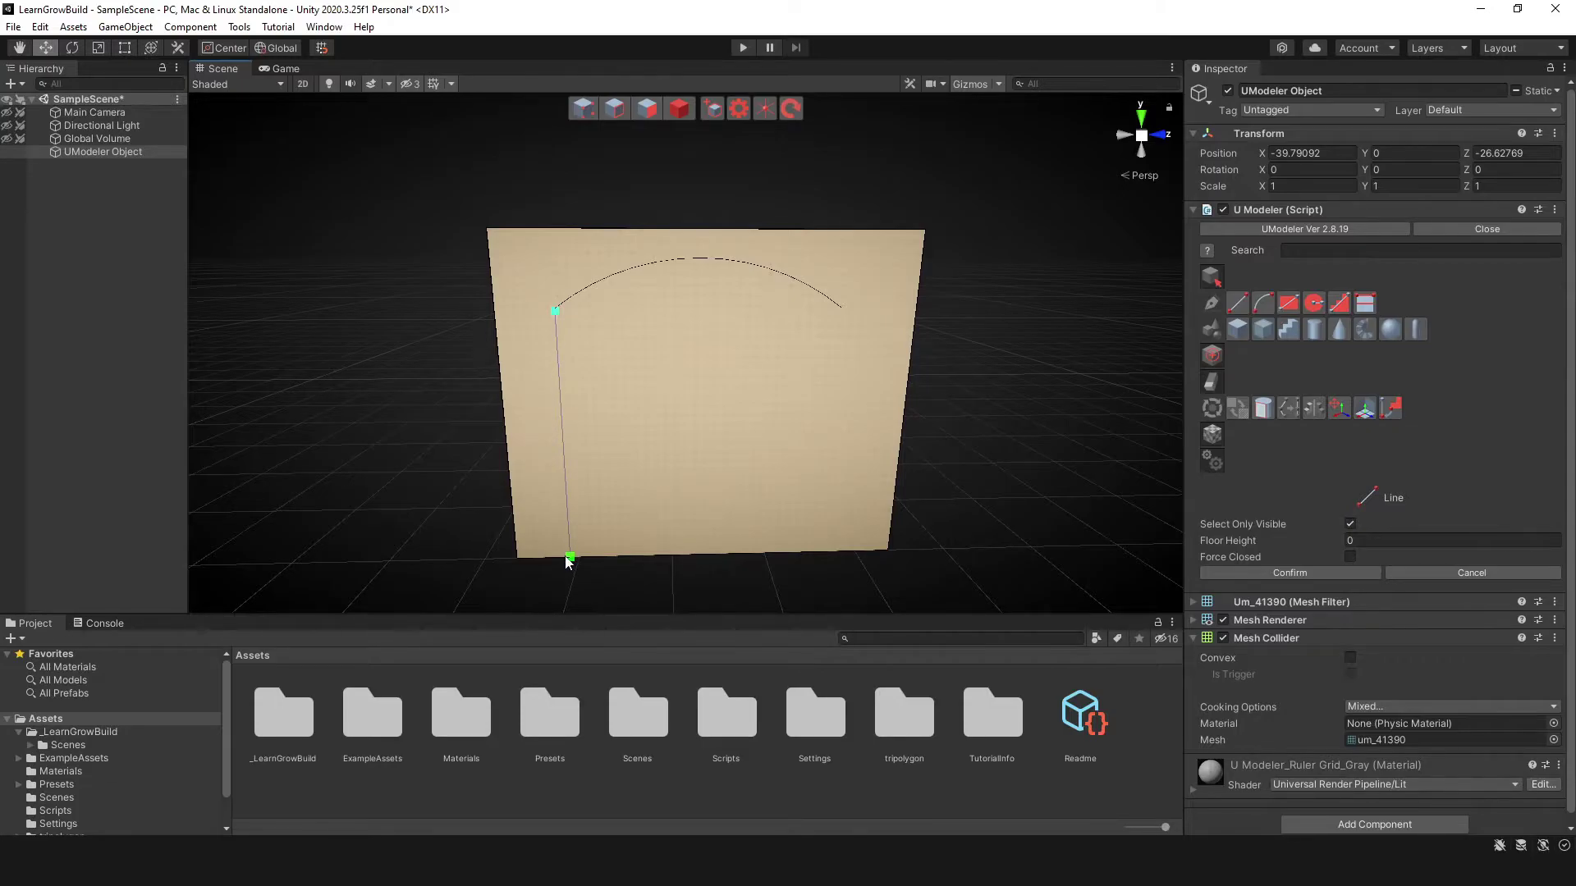
{"action": "left_click", "coordinate": [568, 558]}
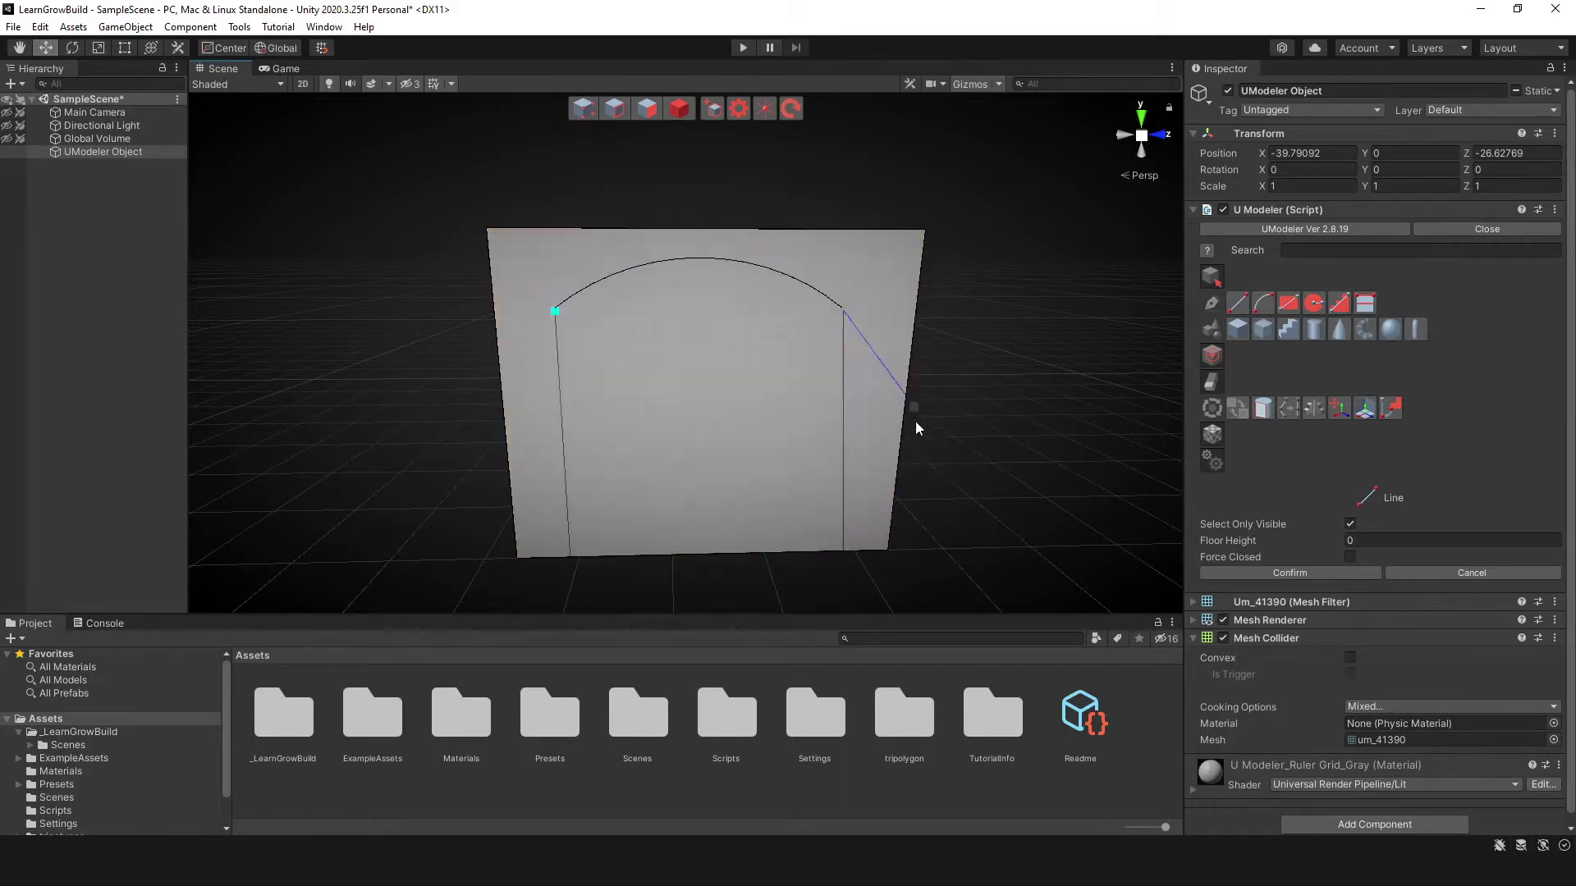
{"action": "left_click", "coordinate": [805, 442]}
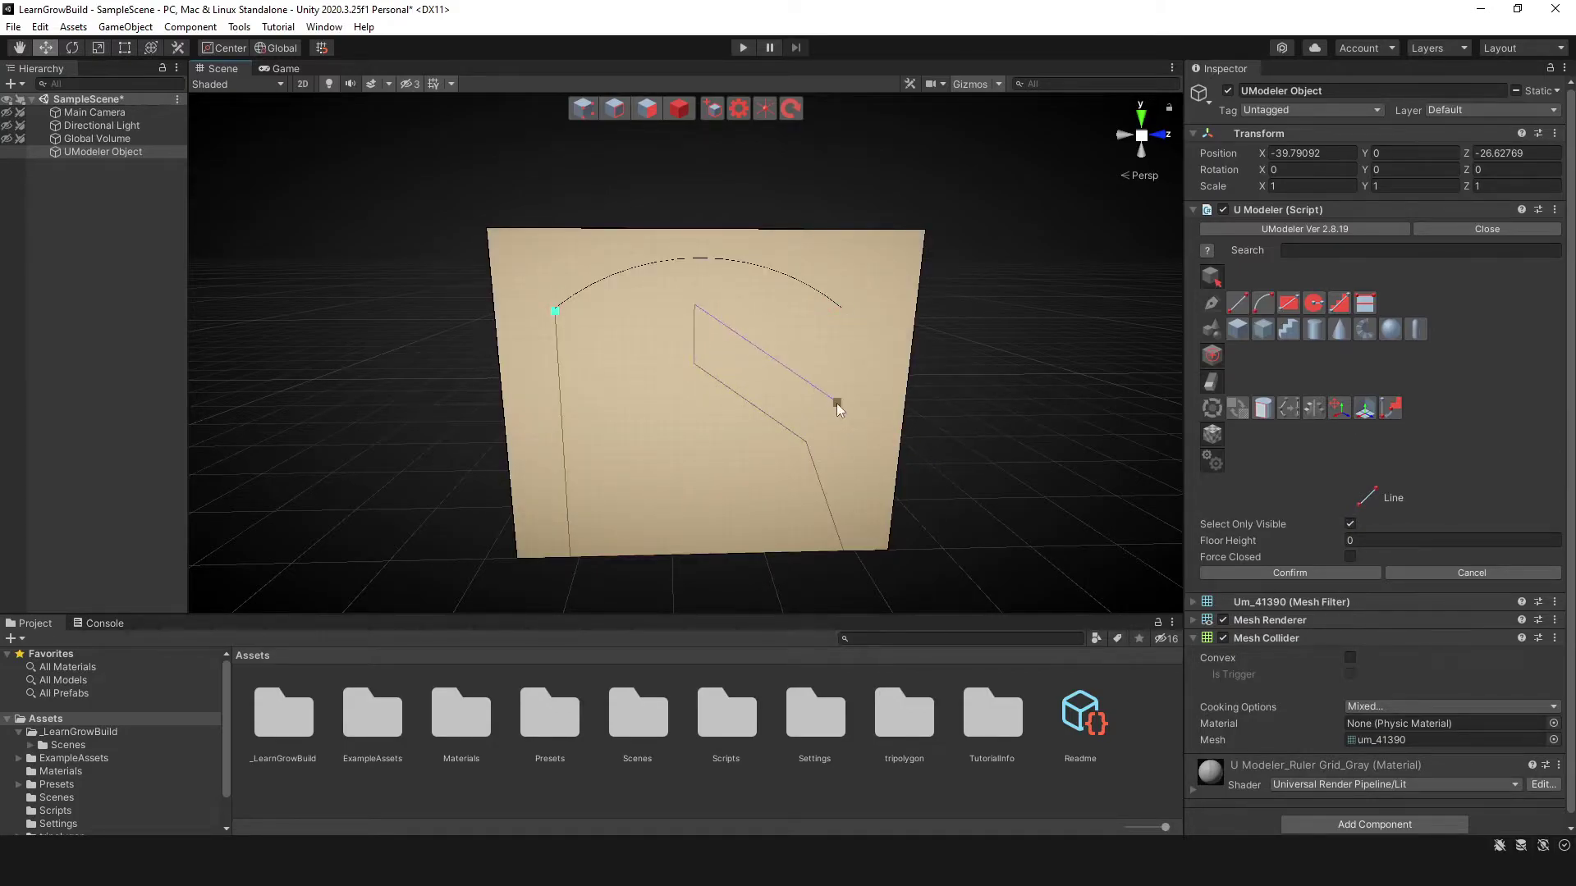
{"action": "key", "text": "ctrl+z"}
{"action": "left_click", "coordinate": [1273, 574]}
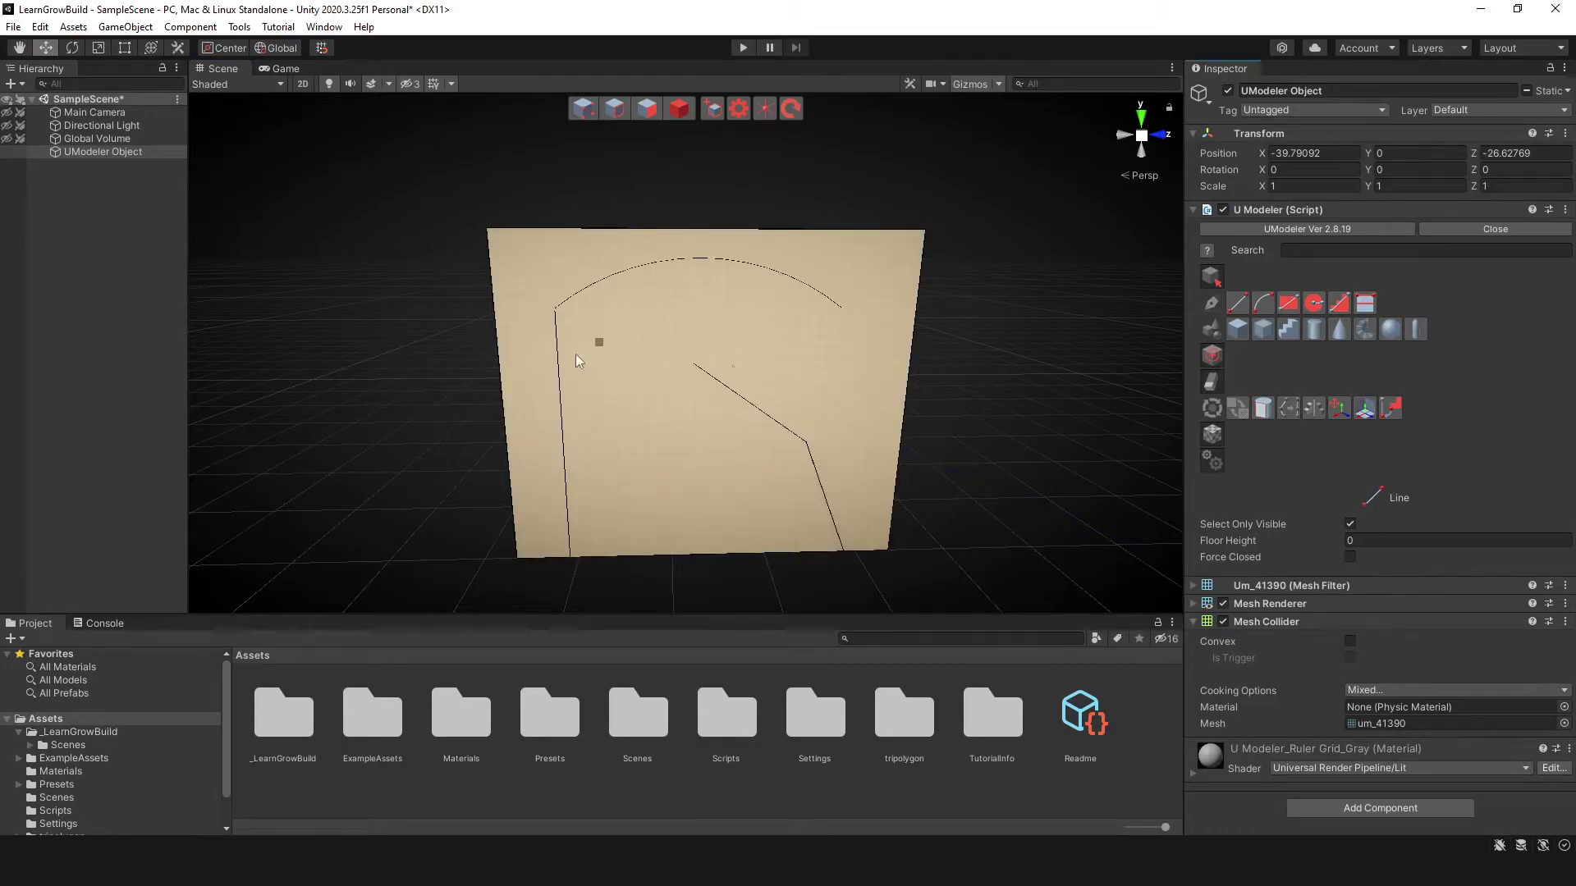
Delete the box object with the arc and lines, and create another empty UModeler object
{"action": "left_click", "coordinate": [683, 115]}
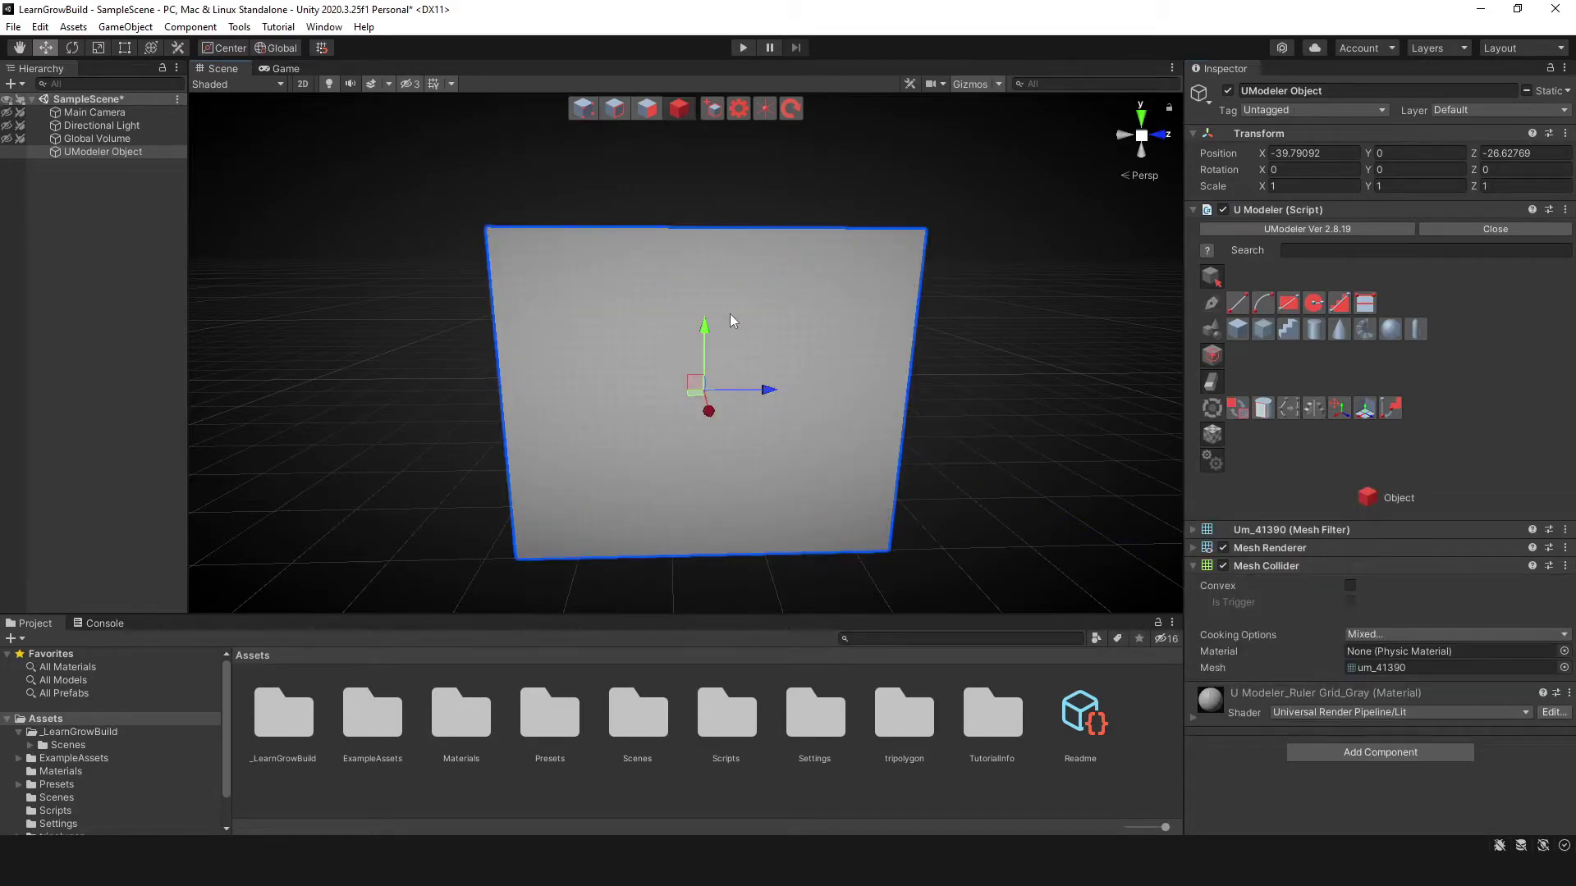
{"action": "key", "text": "Delete"}
{"action": "left_click", "coordinate": [646, 112]}
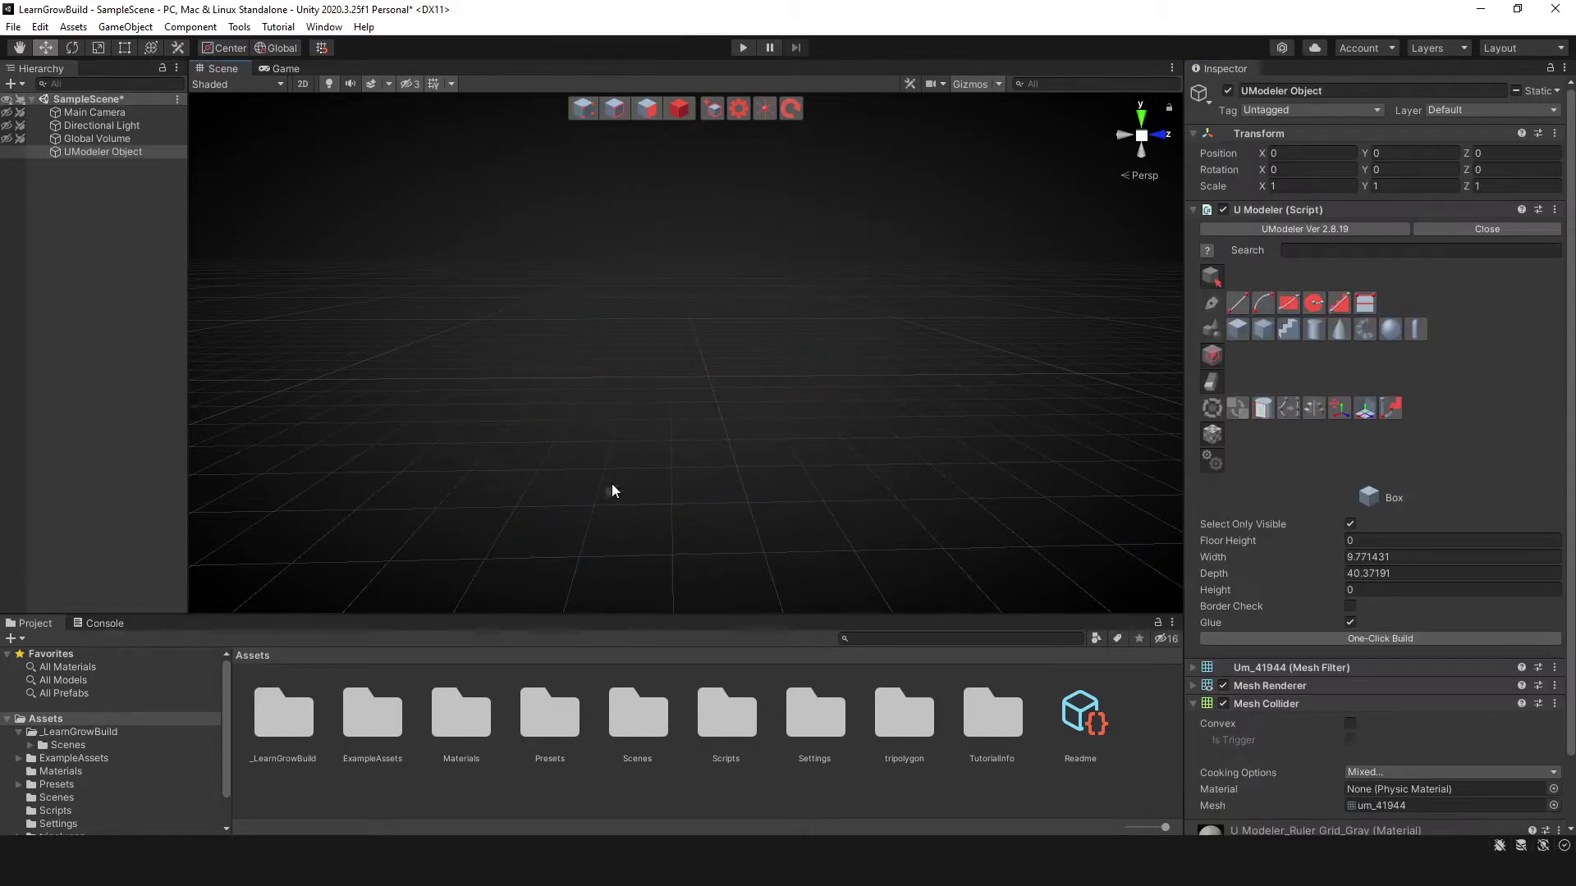
Draw a new box about 7.8 wide, 33.1 deep and 39.4 high on the ground
{"action": "left_click_drag", "start_coordinate": [598, 453], "coordinate": [806, 461]}
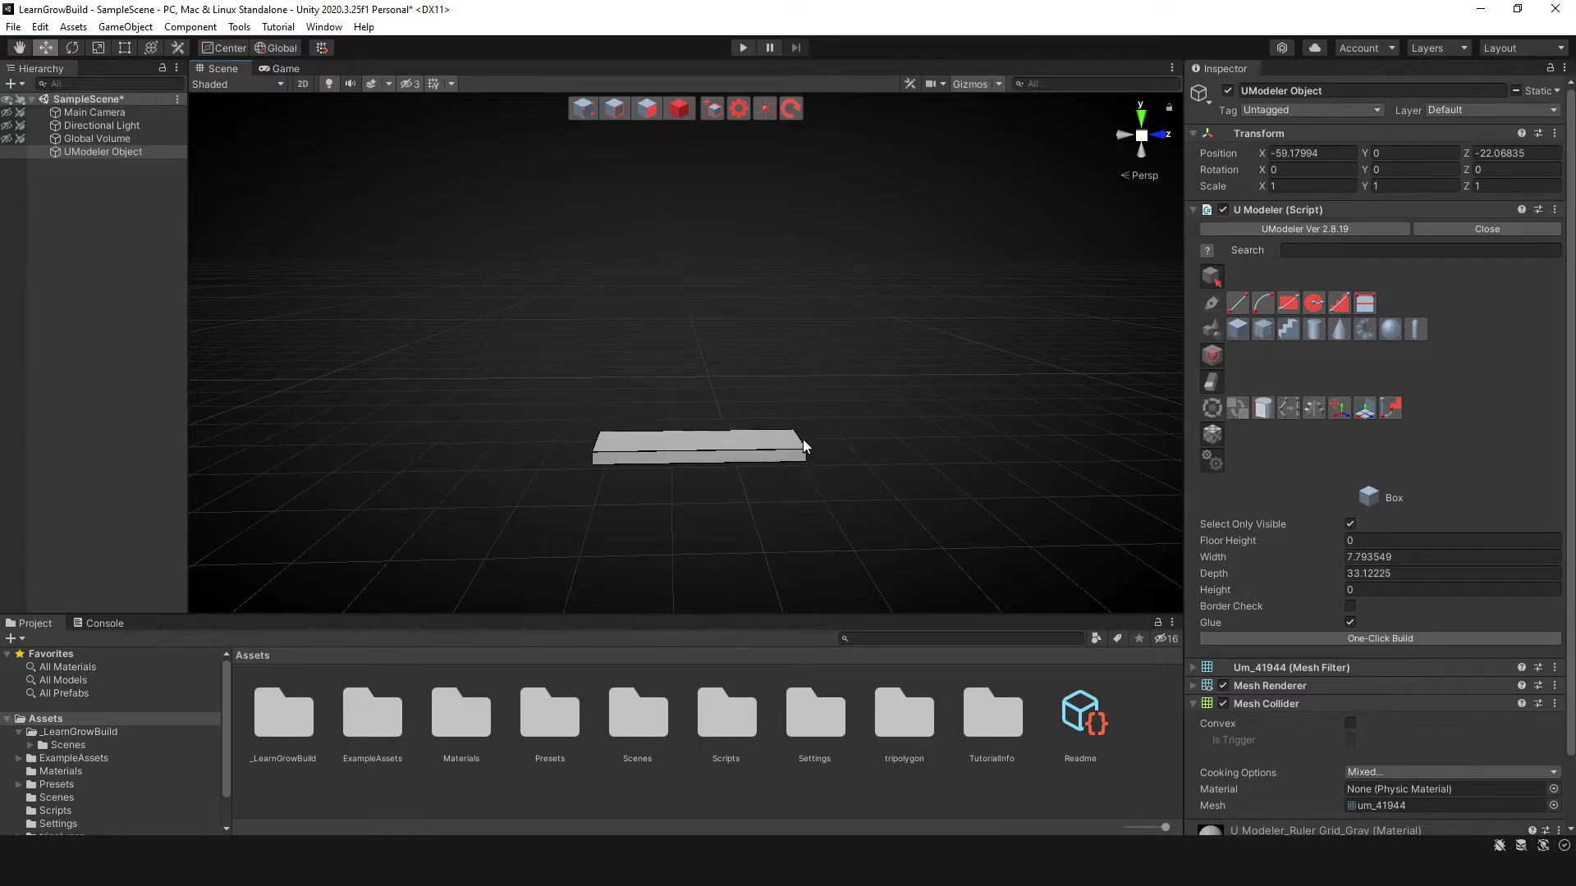
{"action": "left_click", "coordinate": [772, 199]}
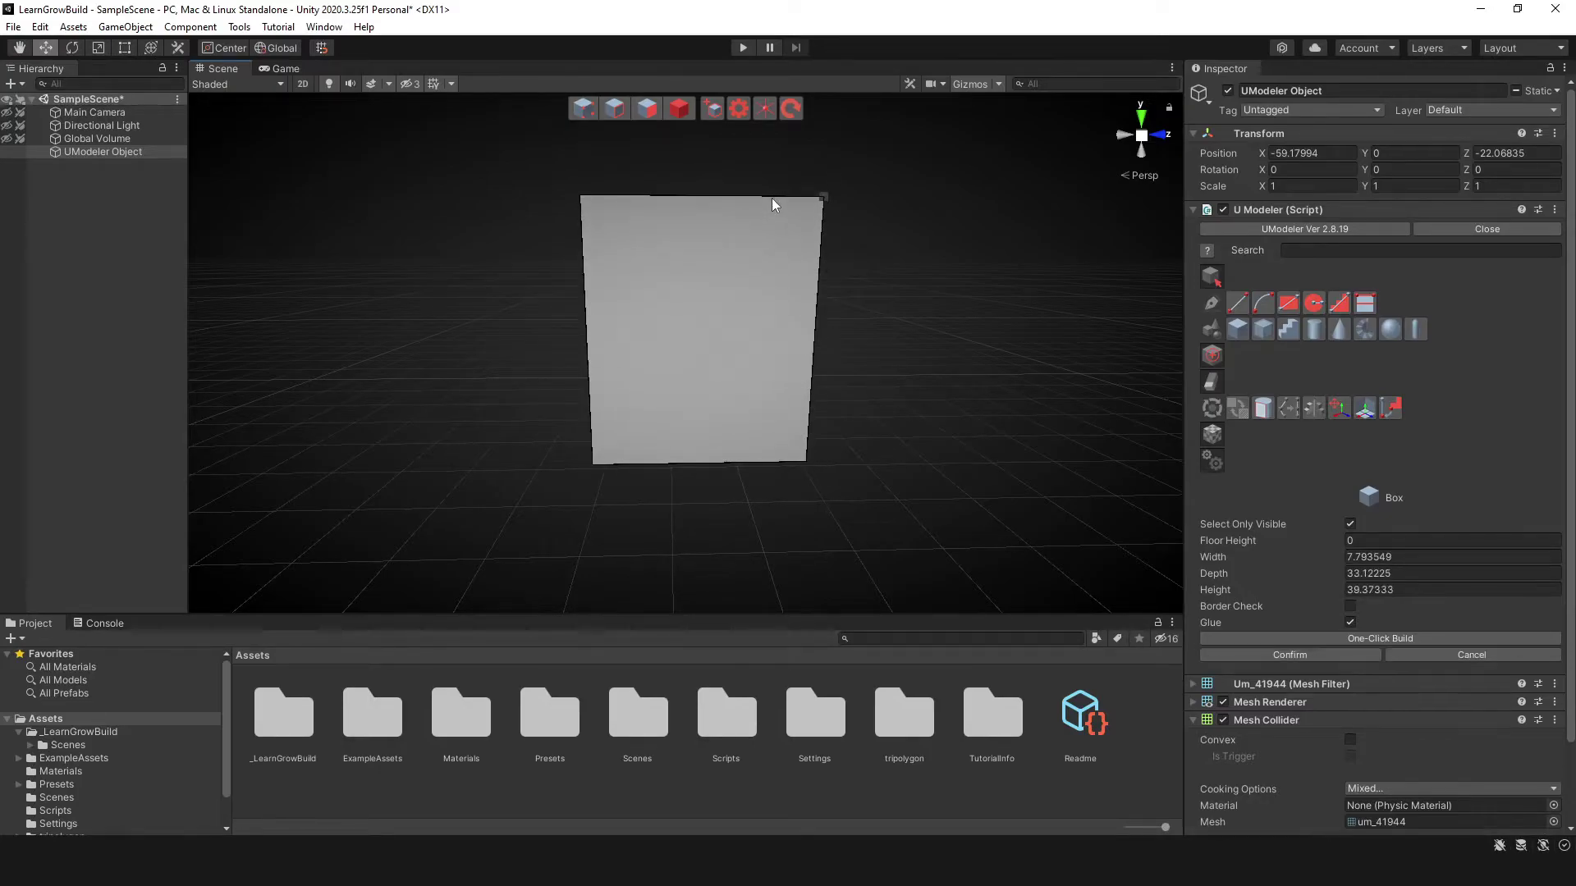
{"action": "left_click", "coordinate": [1289, 304]}
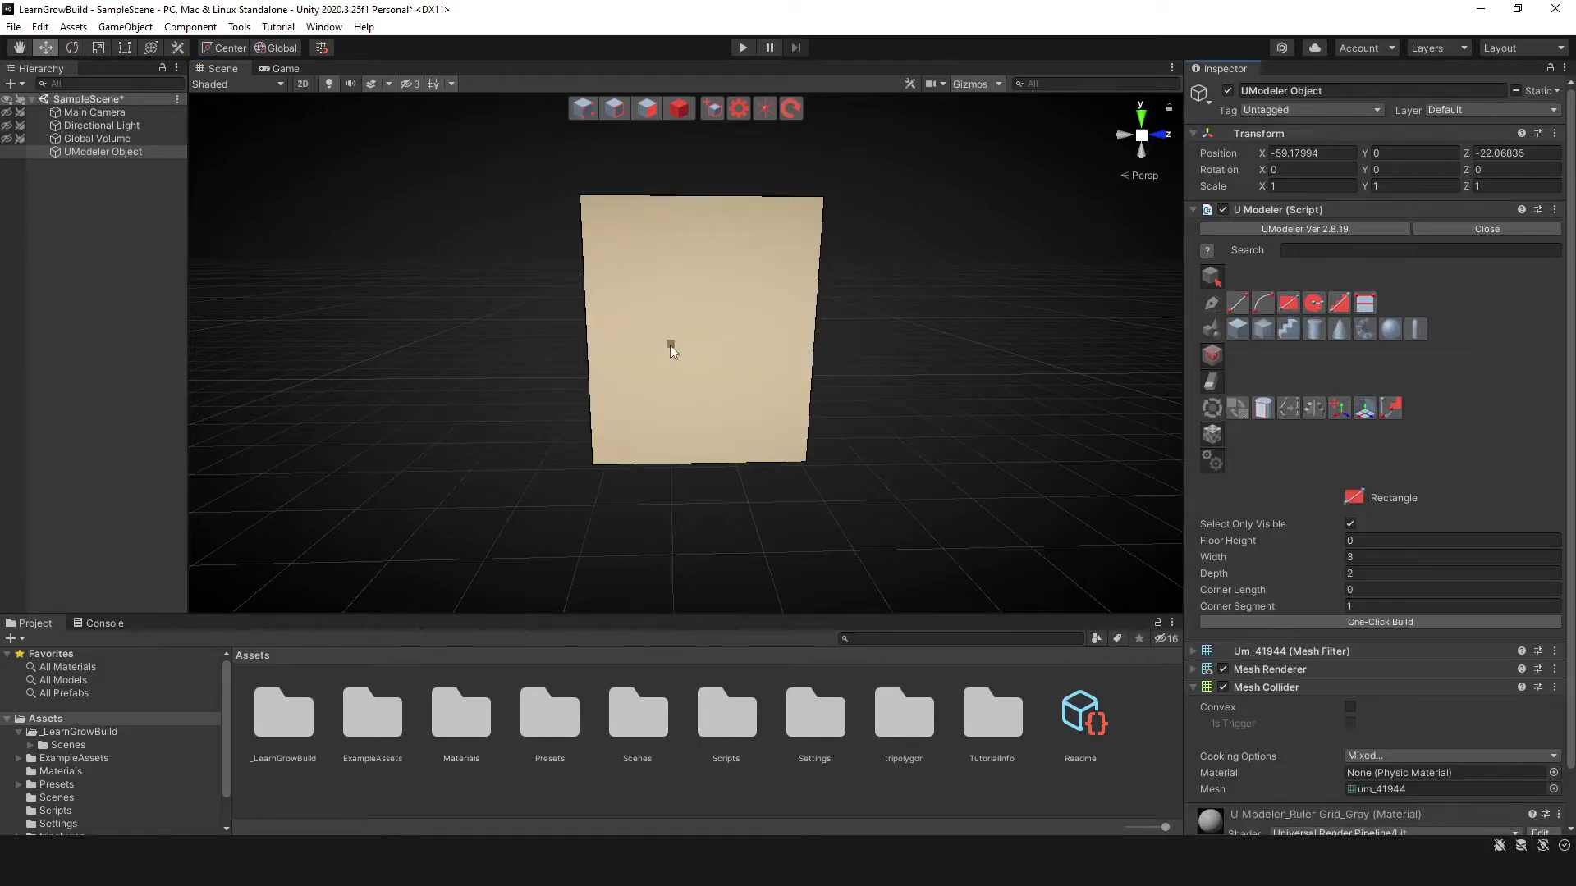
{"action": "scroll", "coordinate": [683, 421], "scroll_direction": "up", "scroll_amount": 3}
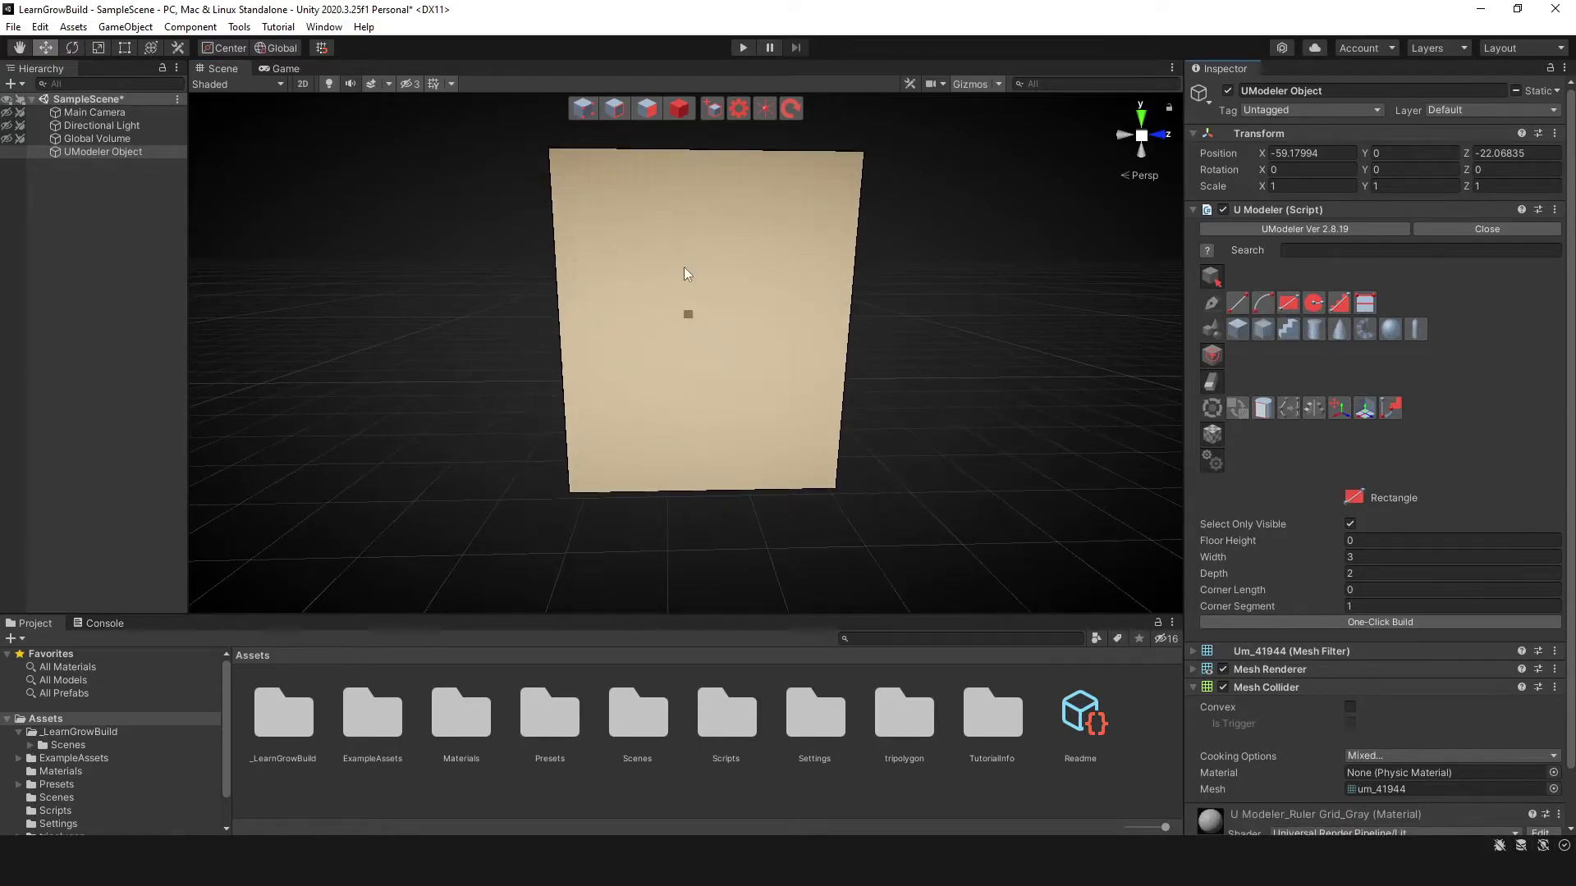
{"action": "scroll", "coordinate": [711, 434], "scroll_direction": "up", "scroll_amount": 5}
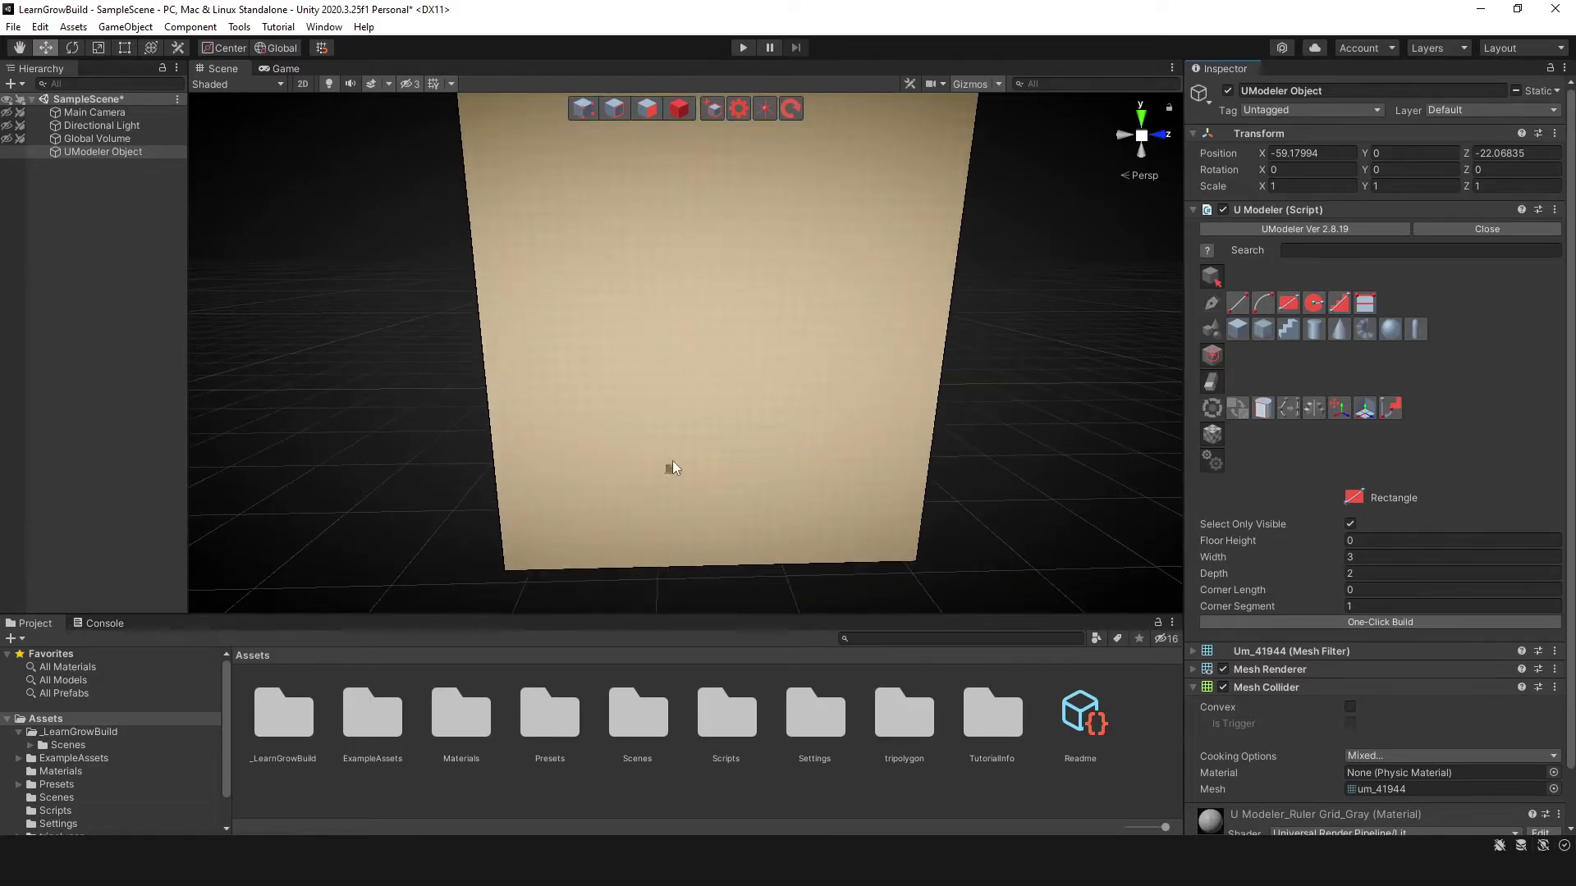
{"action": "left_click", "coordinate": [672, 105]}
Lower all the top vertices of the box by about 19 units, with Select Only Visible turned off
{"action": "scroll", "coordinate": [680, 365], "scroll_direction": "down", "scroll_amount": 5}
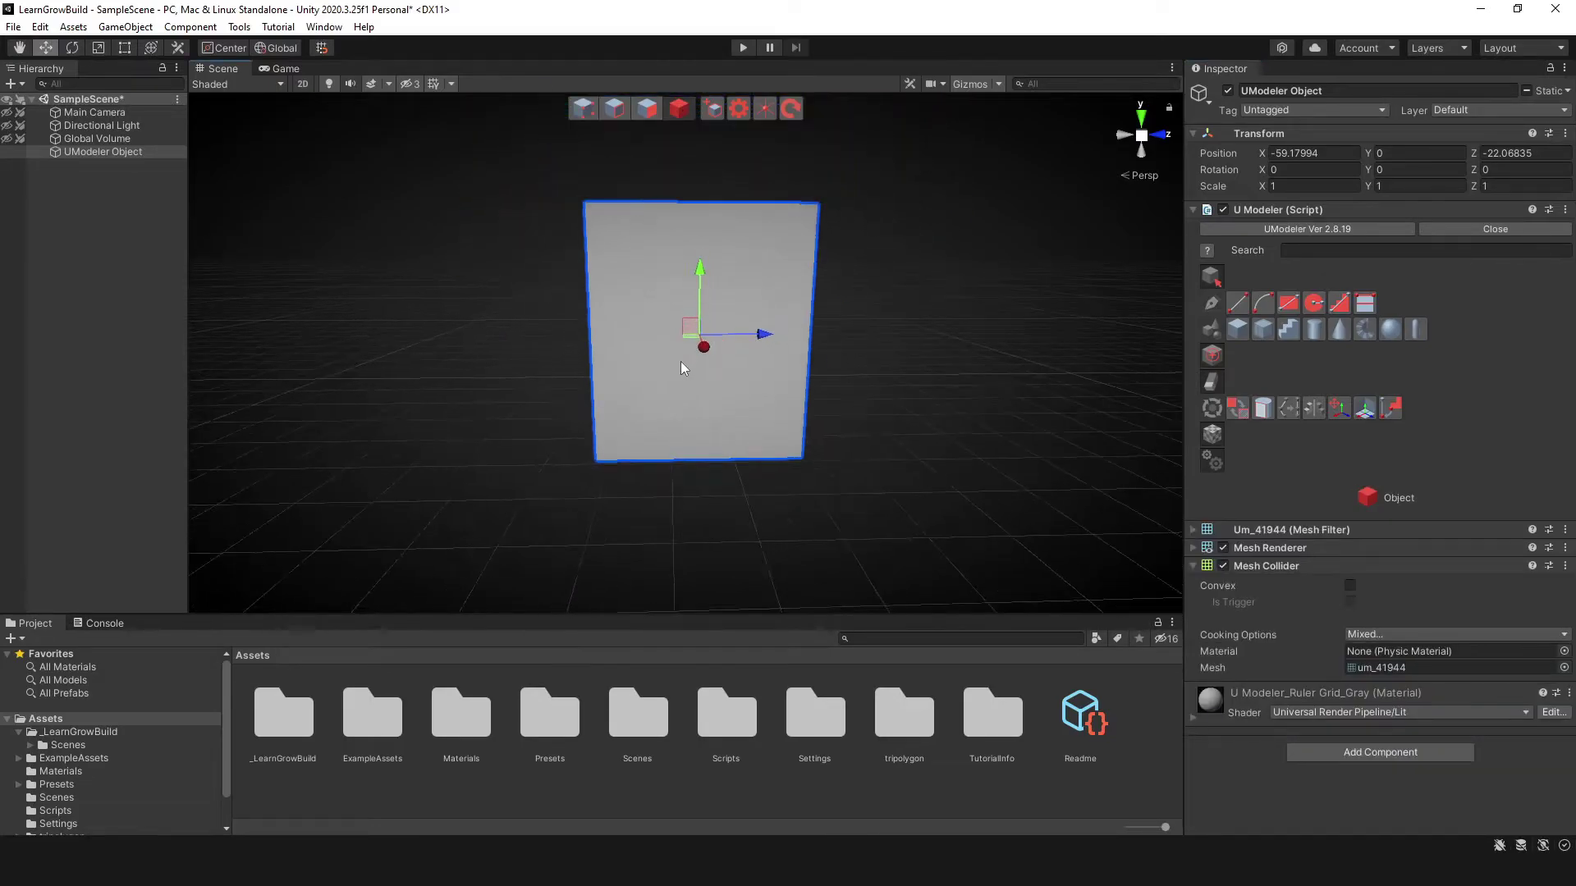
{"action": "left_click", "coordinate": [614, 108]}
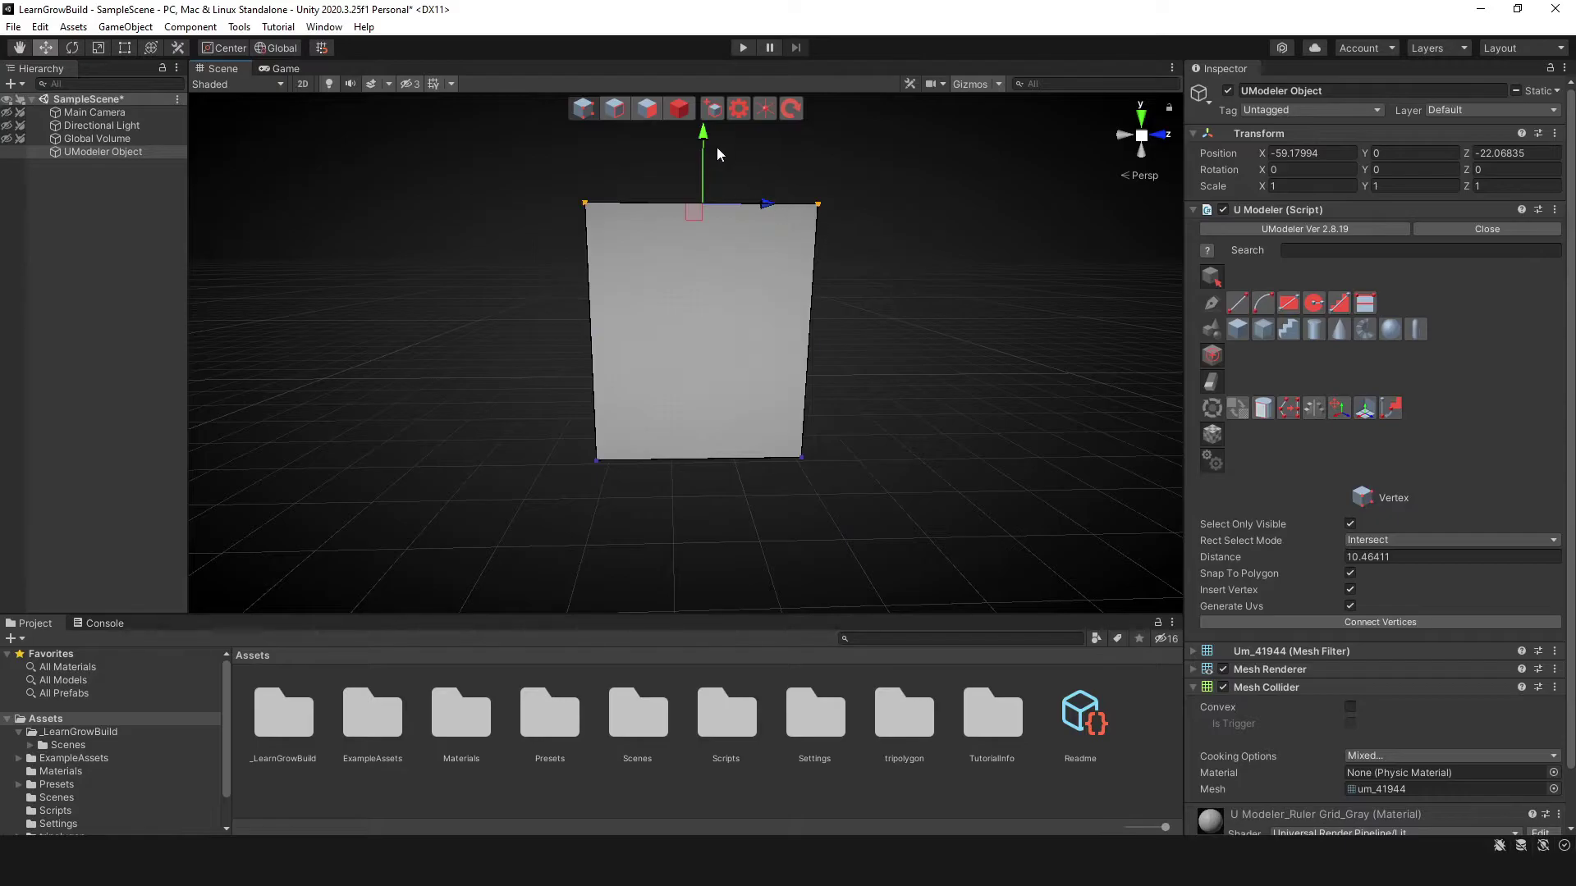
{"action": "left_click_drag", "start_coordinate": [703, 136], "coordinate": [705, 281]}
{"action": "key", "text": "ctrl+z"}
{"action": "left_click_drag", "start_coordinate": [700, 151], "coordinate": [704, 278]}
Narrow the box by moving all vertices of one side inward along the Z axis by about 13.5 units
{"action": "left_click_drag", "start_coordinate": [548, 289], "coordinate": [645, 482]}
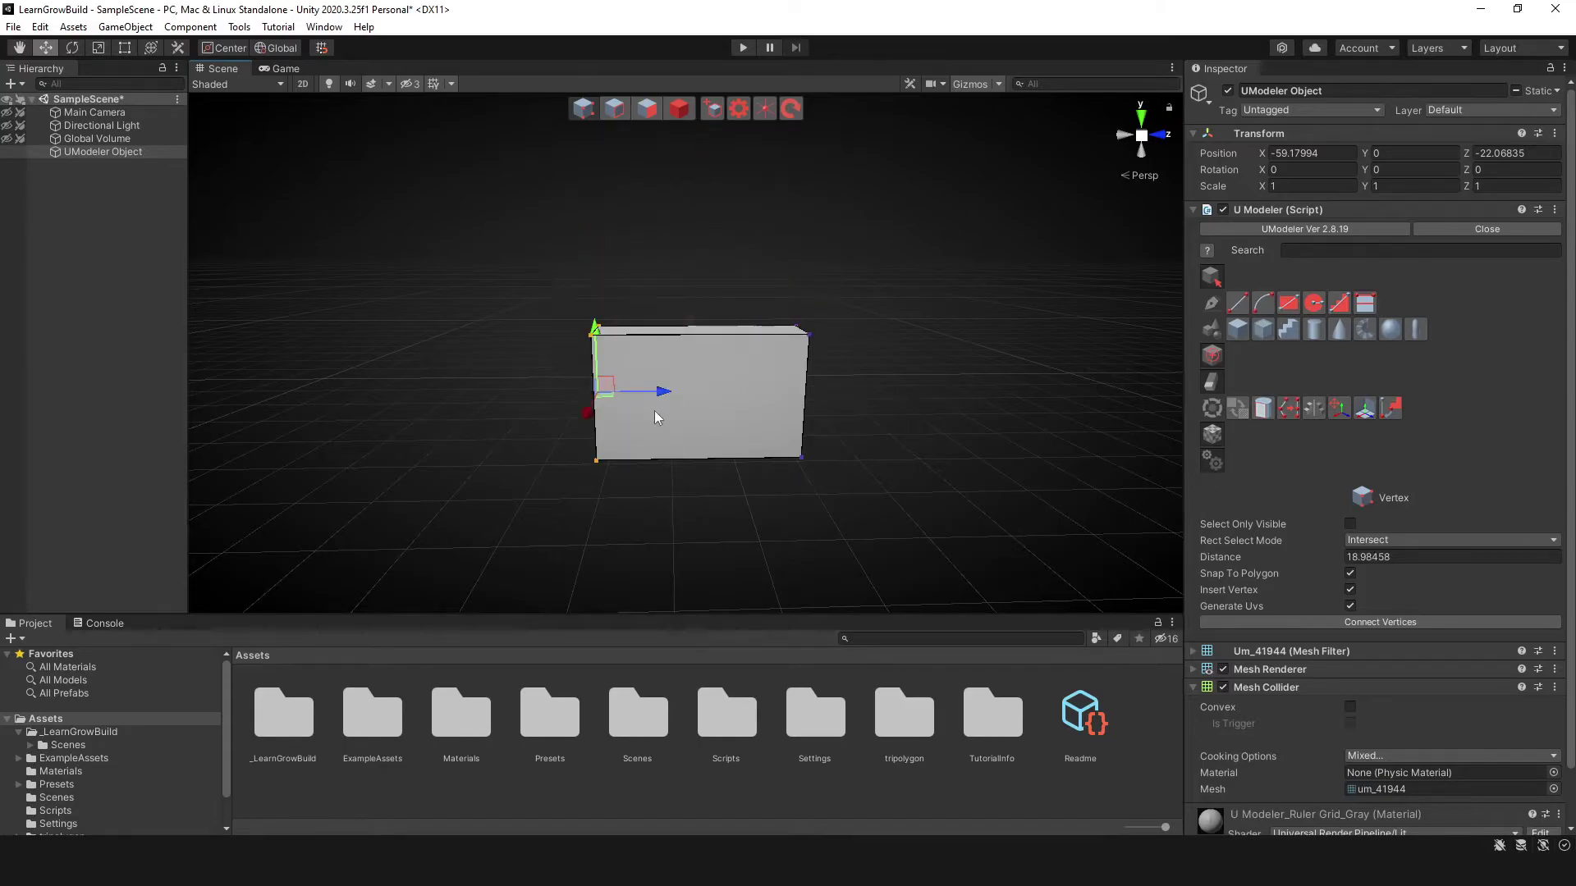
{"action": "left_click_drag", "start_coordinate": [662, 393], "coordinate": [751, 400]}
{"action": "scroll", "coordinate": [766, 415], "scroll_direction": "up", "scroll_amount": 3}
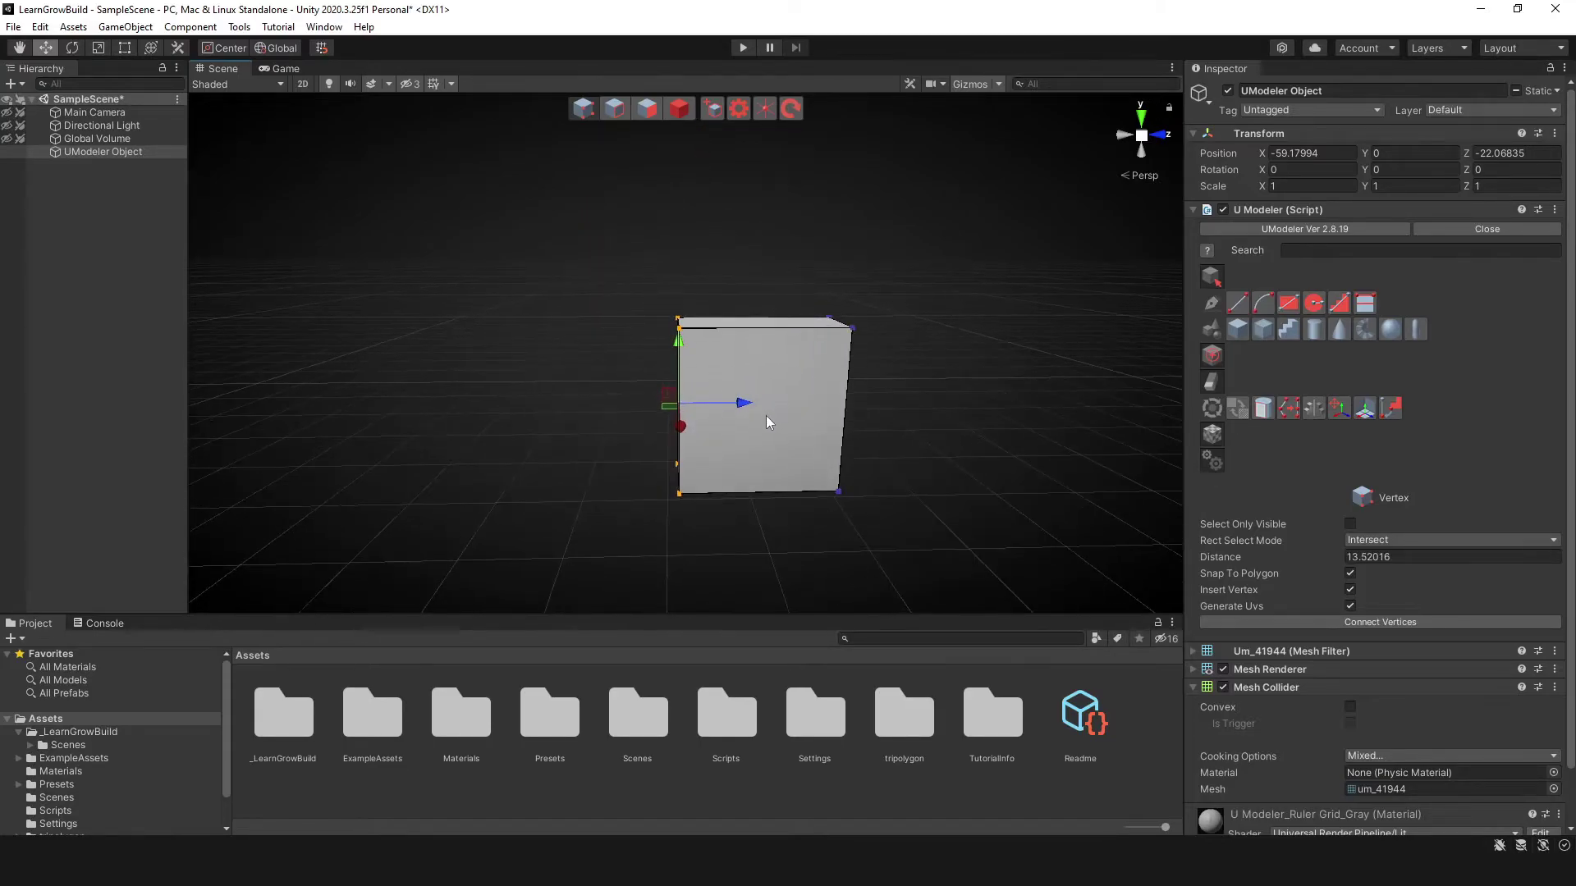
{"action": "key", "text": "f"}
{"action": "middle_click_drag", "start_coordinate": [883, 443], "coordinate": [647, 429]}
{"action": "scroll", "coordinate": [650, 427], "scroll_direction": "down", "scroll_amount": 2}
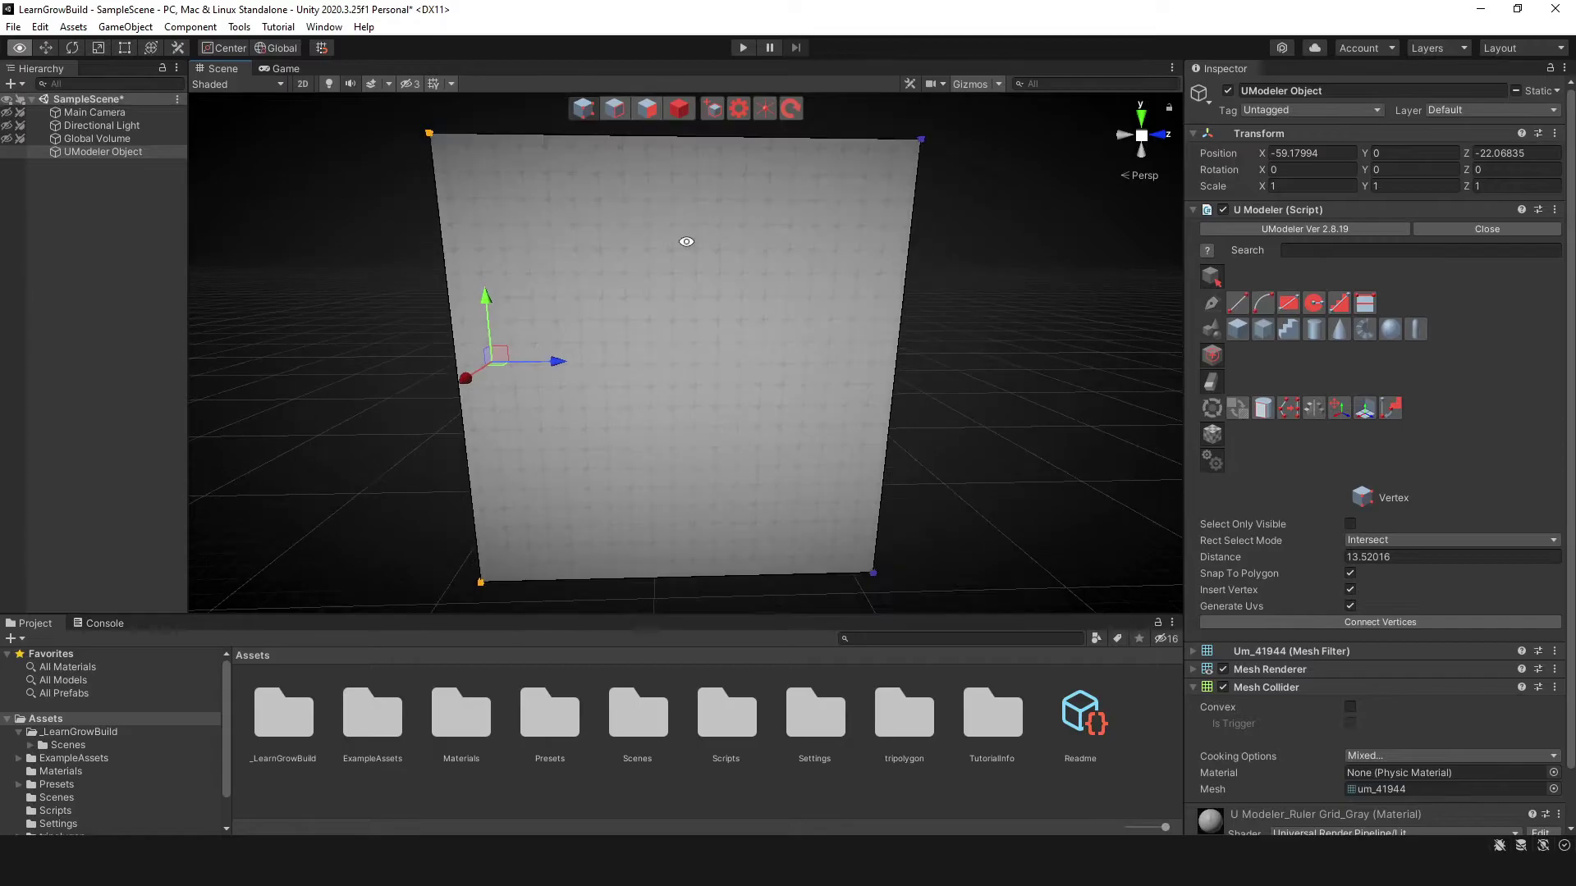
Draw a doorway rectangle about 8 by 4.7 with the Rectangle tool at the middle of the front face's bottom edge
{"action": "left_click", "coordinate": [649, 111]}
{"action": "left_click", "coordinate": [684, 306]}
{"action": "scroll", "coordinate": [683, 305], "scroll_direction": "down", "scroll_amount": 2}
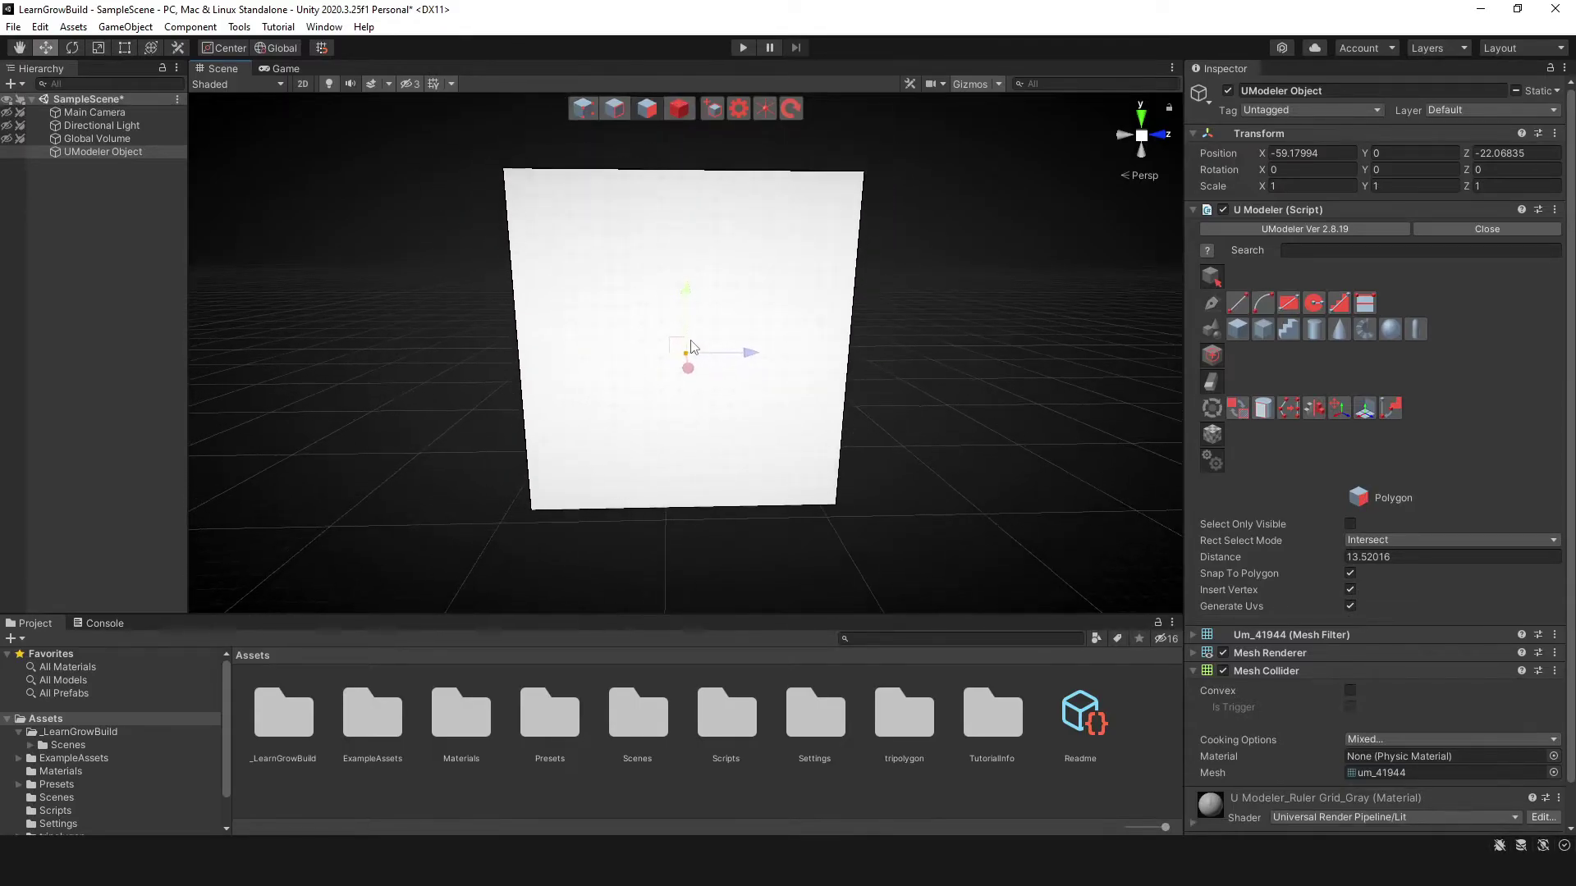
{"action": "left_click", "coordinate": [686, 110]}
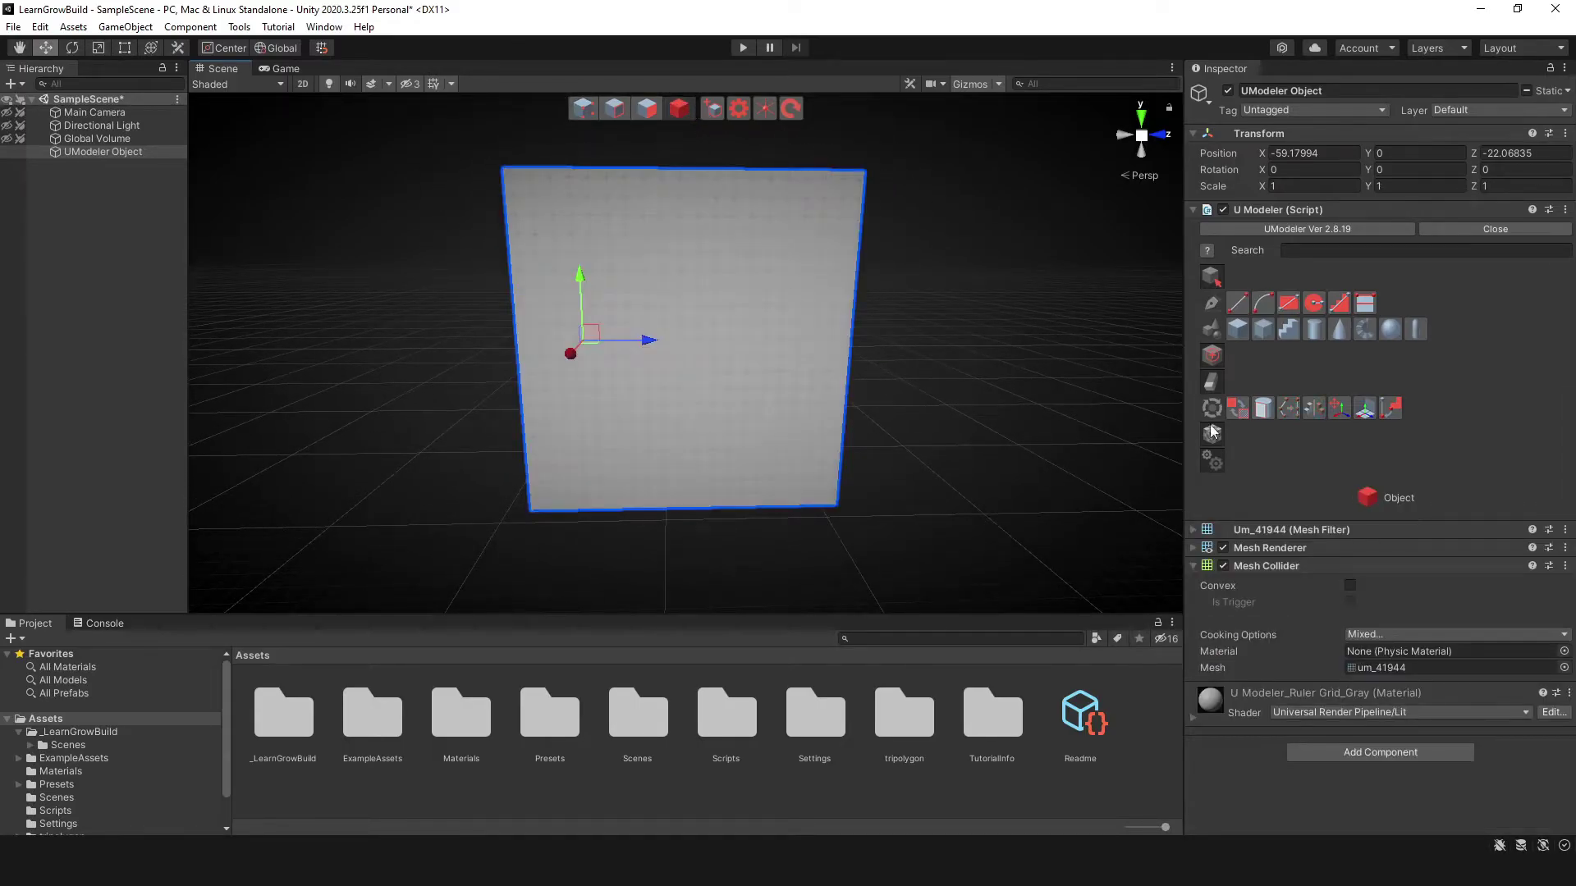
{"action": "left_click", "coordinate": [1289, 302]}
{"action": "mouse_move", "coordinate": [767, 394]}
{"action": "left_mouse_down", "text": "alt"}
{"action": "mouse_move", "coordinate": [706, 367]}
{"action": "mouse_move", "coordinate": [721, 513]}
{"action": "left_mouse_up", "text": "alt"}
{"action": "mouse_move", "coordinate": [929, 457]}
{"action": "left_mouse_down", "text": "alt"}
{"action": "mouse_move", "coordinate": [535, 503]}
{"action": "mouse_move", "coordinate": [987, 496]}
{"action": "mouse_move", "coordinate": [889, 478]}
{"action": "mouse_move", "coordinate": [943, 503]}
{"action": "mouse_move", "coordinate": [729, 436]}
{"action": "mouse_move", "coordinate": [722, 496]}
{"action": "left_mouse_up", "text": "alt"}
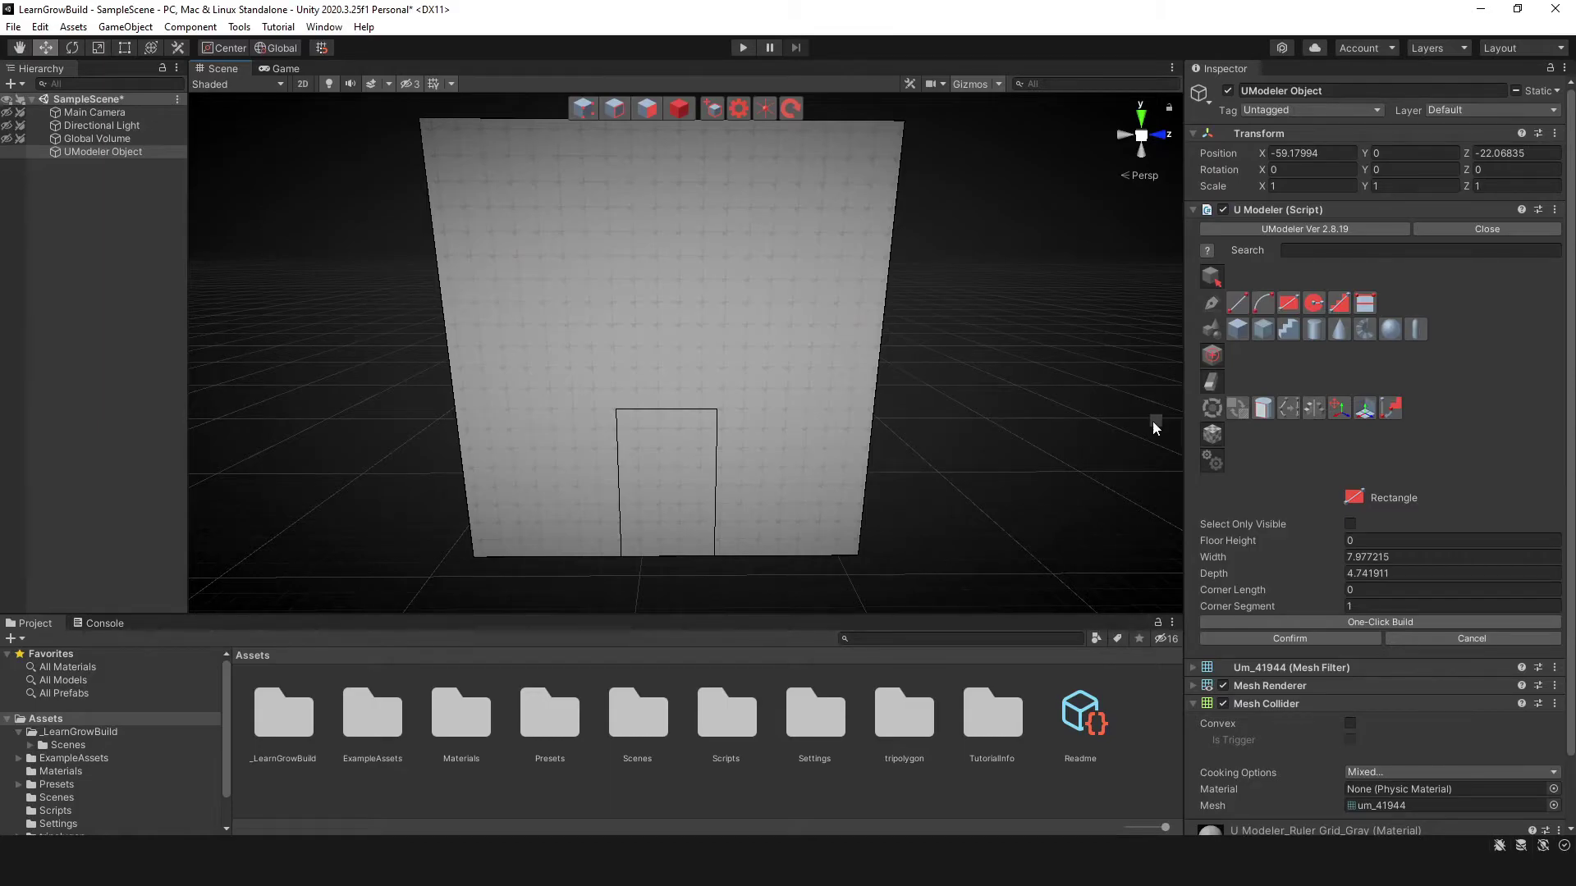
Draw a 14-segment arc over the doorway rectangle, spanning its two upper corners
{"action": "left_click", "coordinate": [1263, 307]}
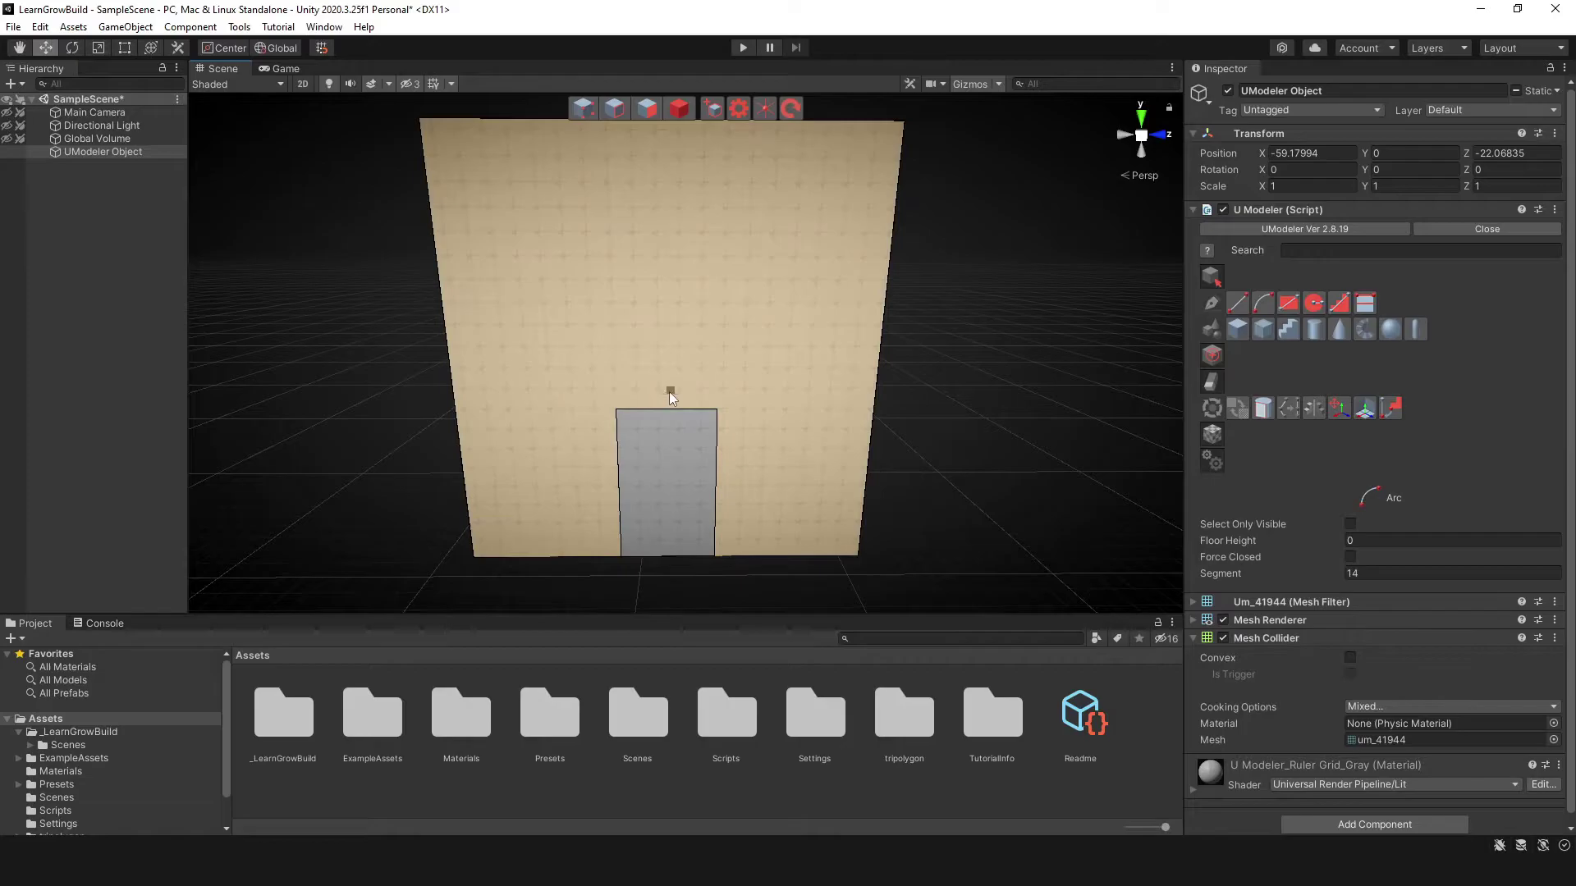
{"action": "left_click", "coordinate": [720, 408]}
{"action": "left_click", "coordinate": [712, 402]}
{"action": "left_click_drag", "start_coordinate": [679, 463], "coordinate": [811, 444], "text": "alt"}
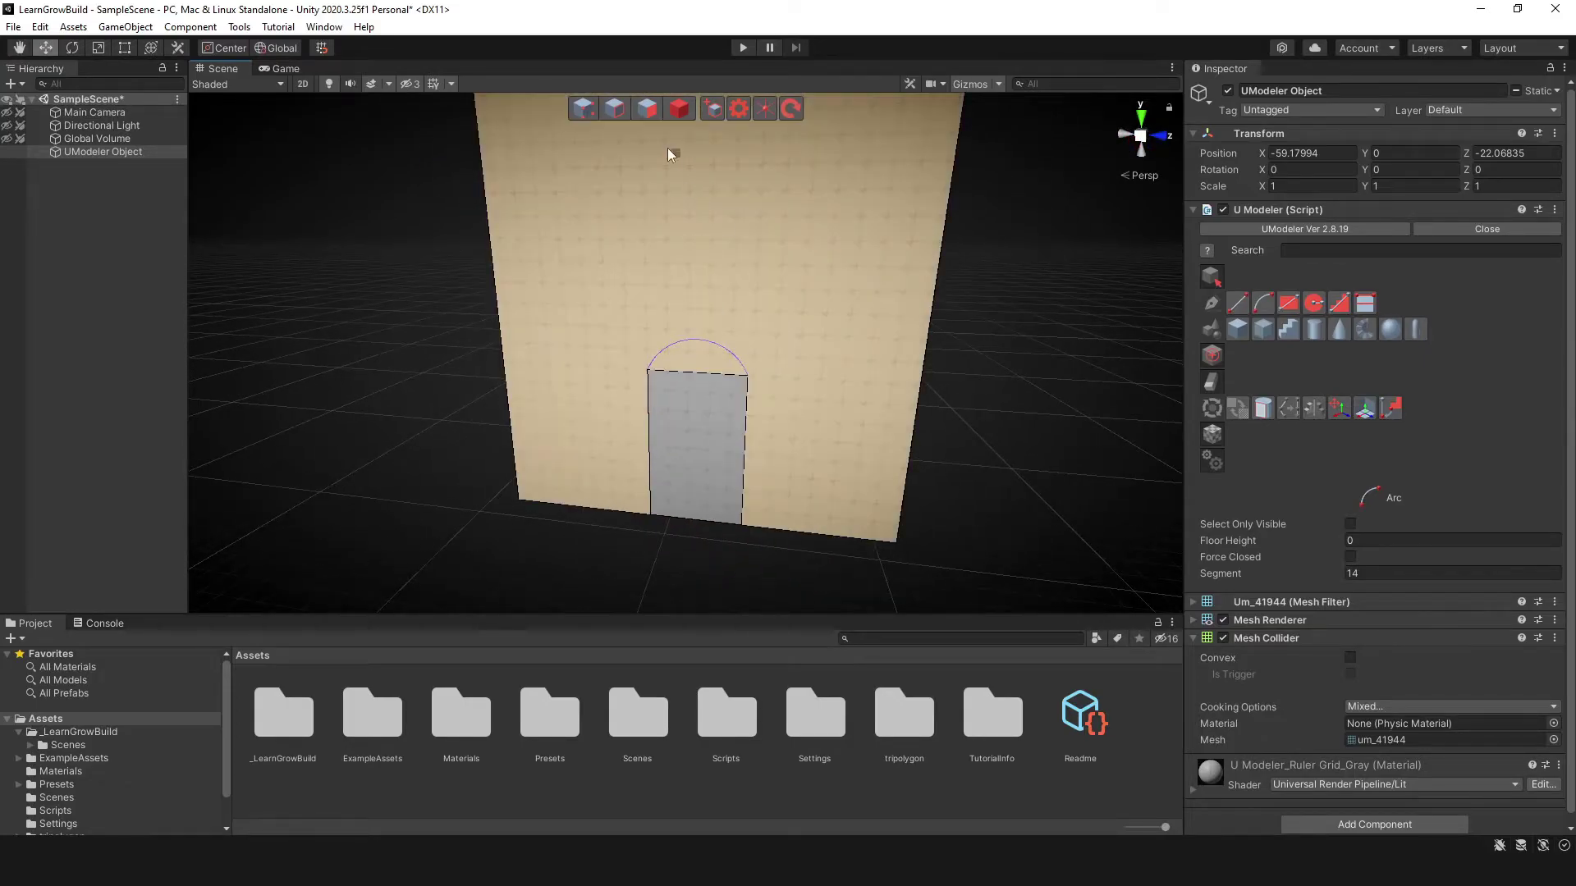
Select the doorway's rectangle and arch polygons together, push them about 0.6 into the wall, and return to Object mode
{"action": "left_click", "coordinate": [645, 109]}
{"action": "left_click", "coordinate": [690, 358]}
{"action": "left_click", "coordinate": [691, 409]}
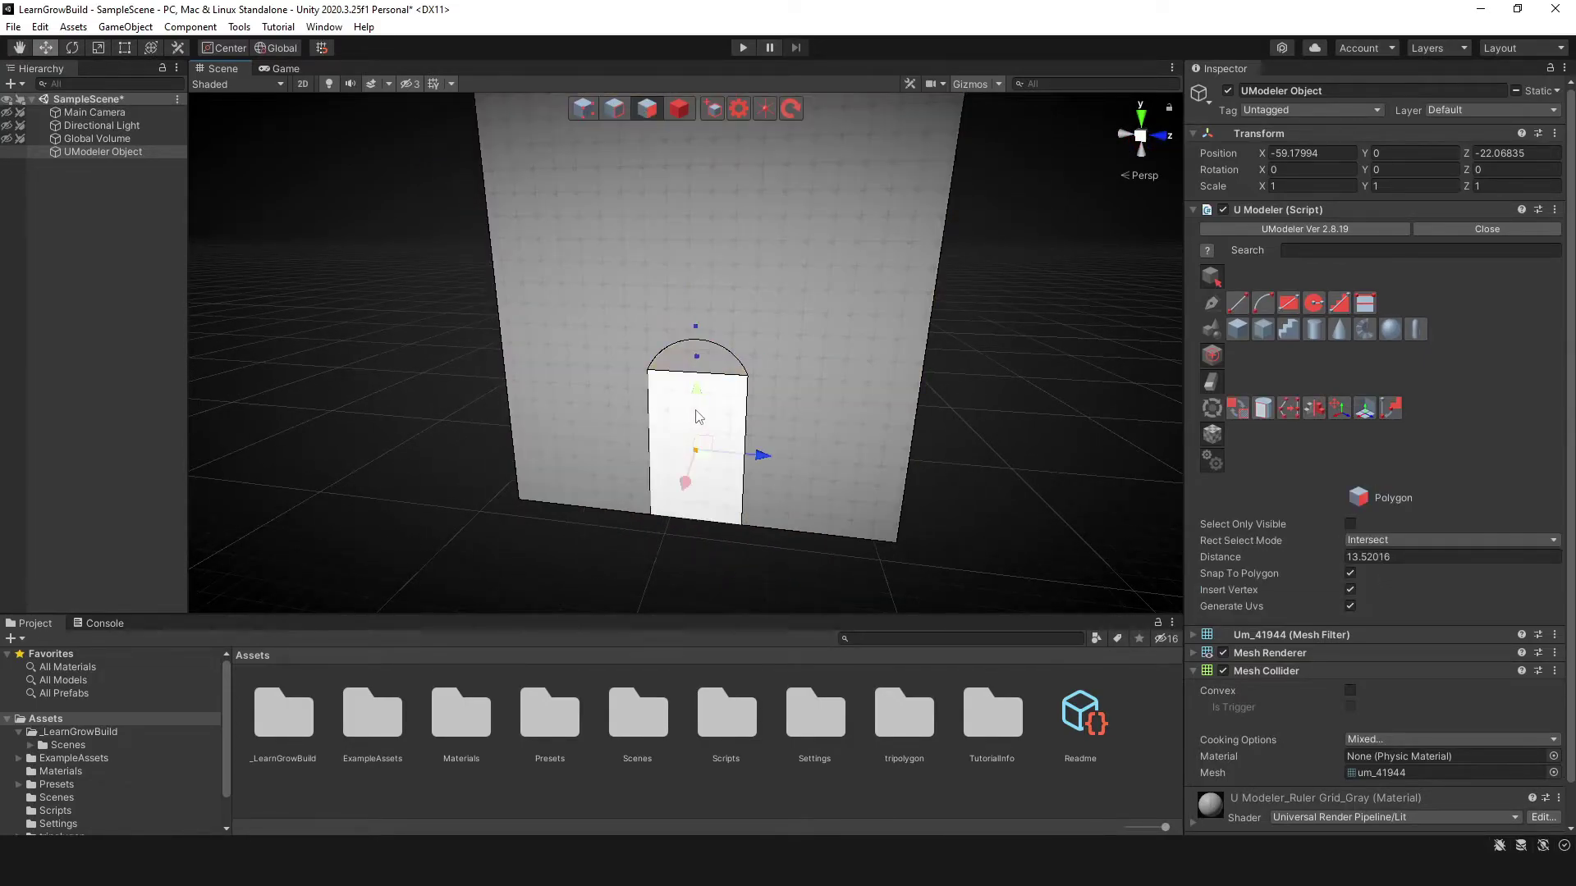
{"action": "left_click", "coordinate": [696, 353]}
{"action": "left_click", "coordinate": [687, 430], "text": "shift"}
{"action": "left_click_drag", "start_coordinate": [687, 429], "coordinate": [534, 463], "text": "alt"}
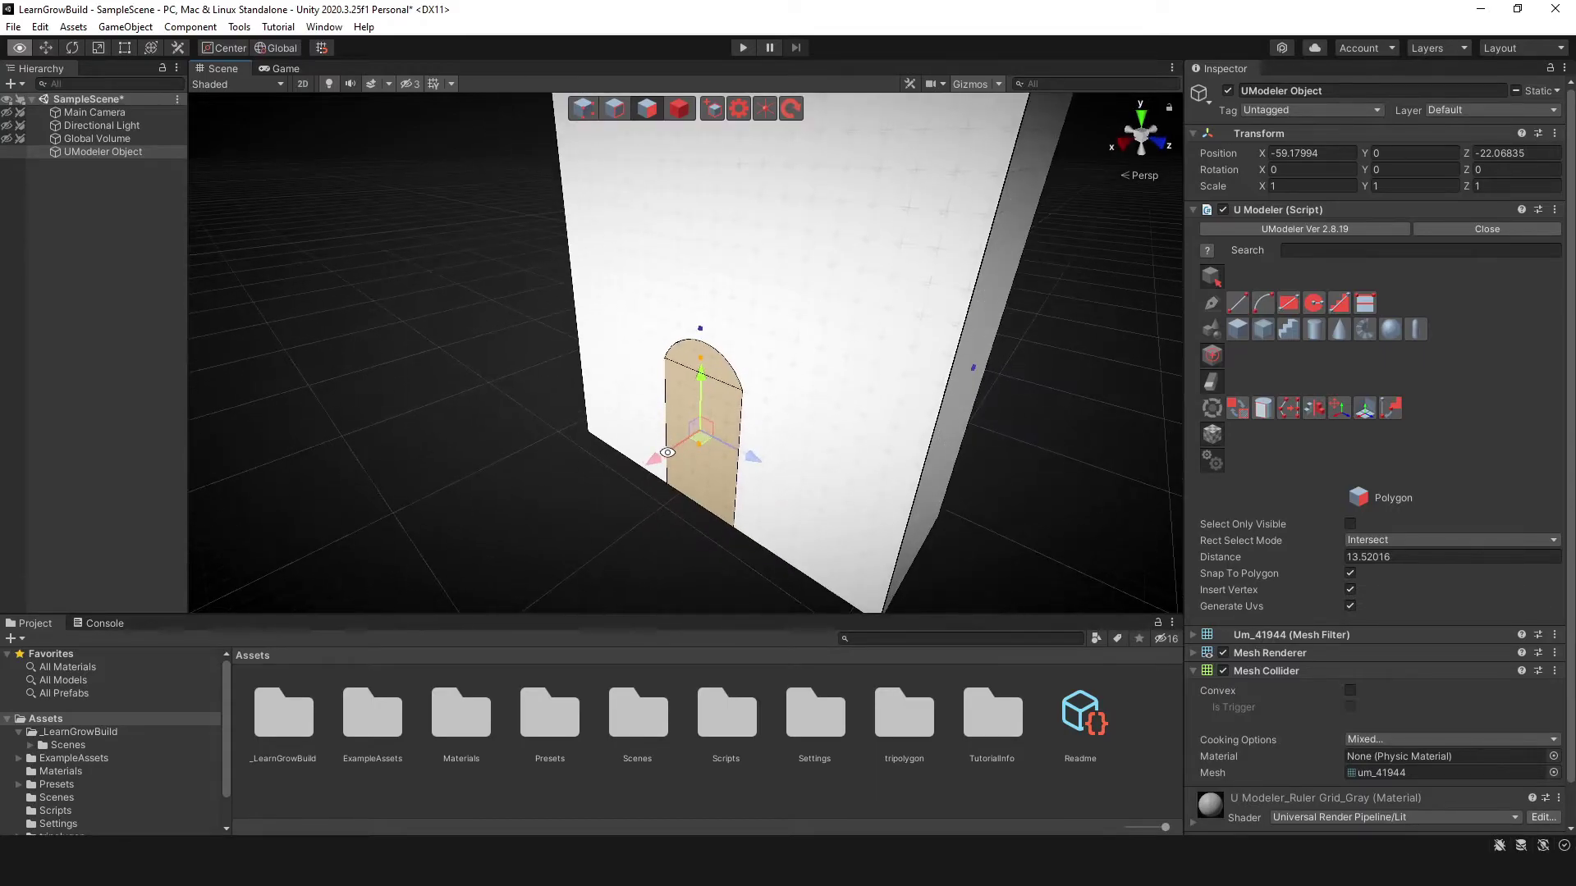
{"action": "left_click_drag", "start_coordinate": [661, 458], "coordinate": [668, 452], "text": "shift"}
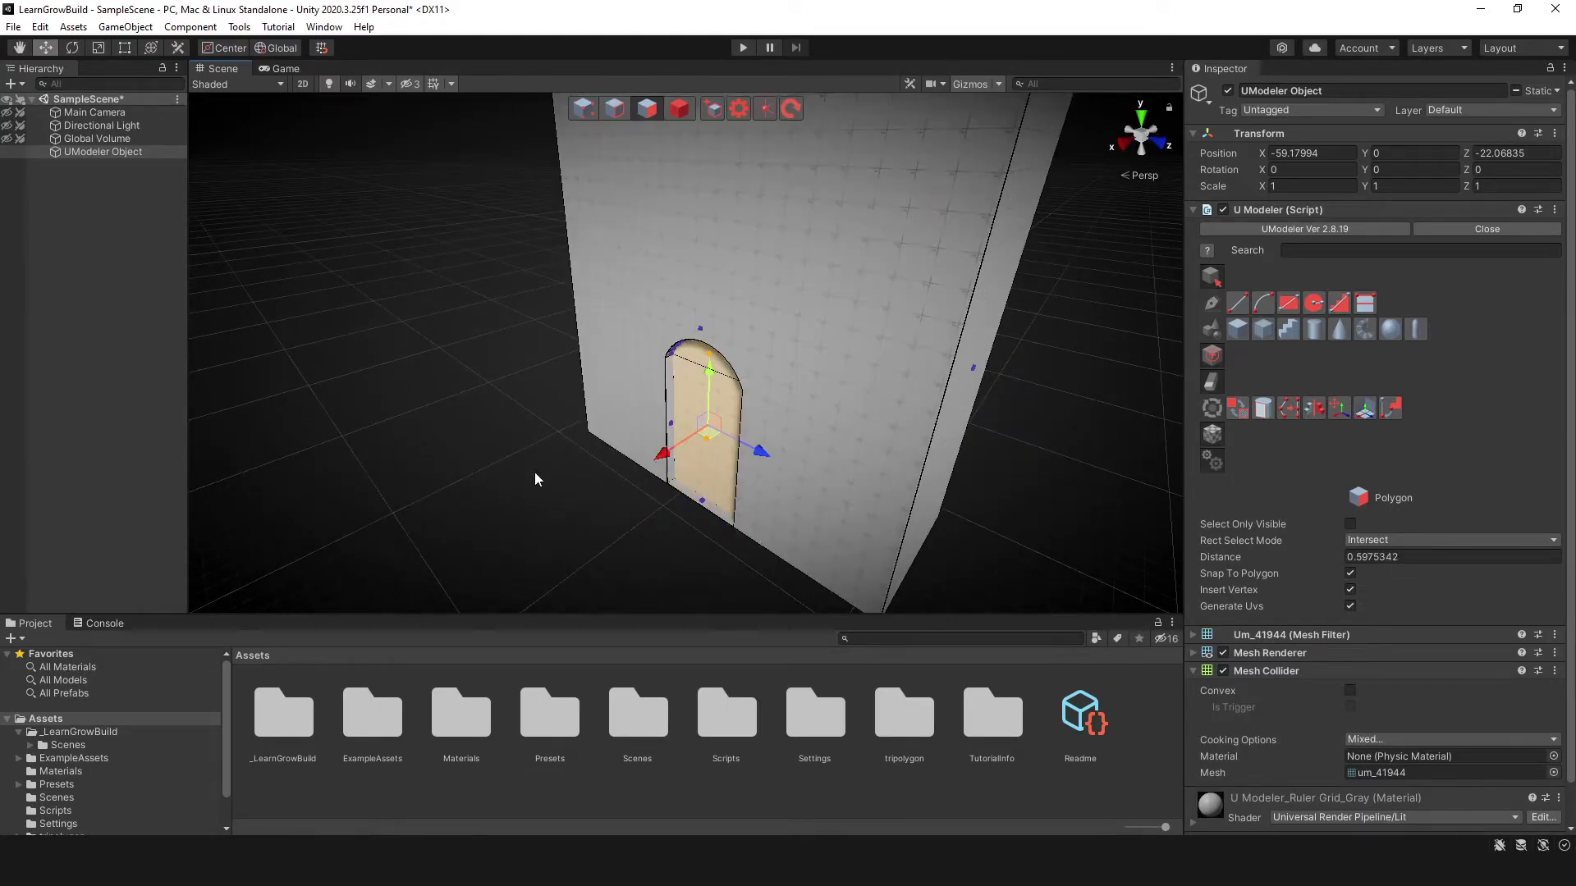
{"action": "left_click_drag", "start_coordinate": [534, 471], "coordinate": [814, 361], "text": "alt"}
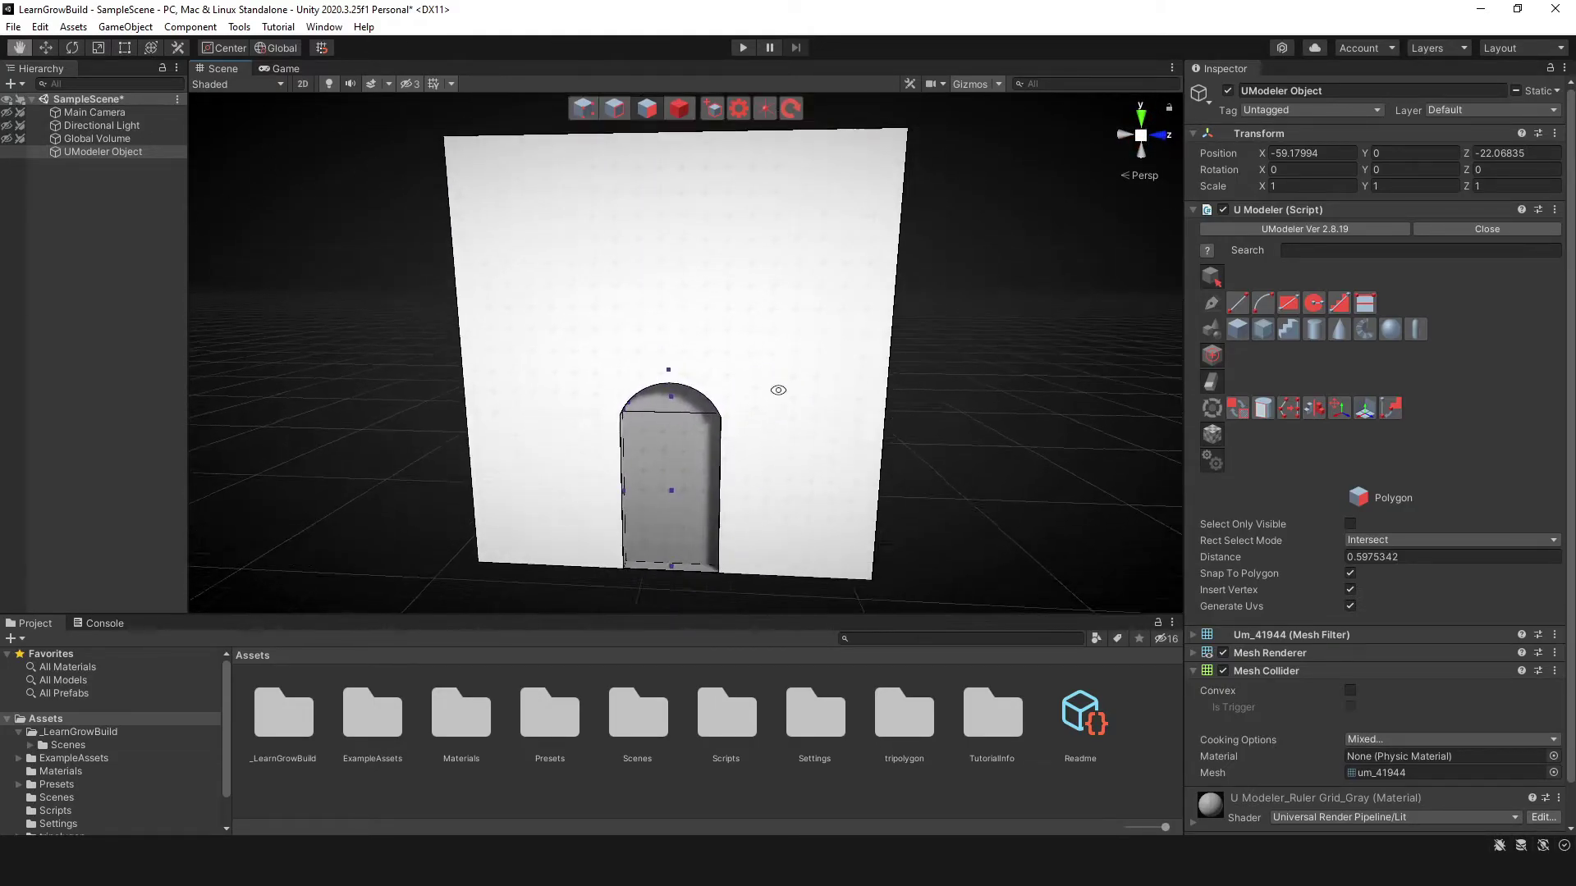
{"action": "left_click_drag", "start_coordinate": [778, 390], "coordinate": [789, 394], "text": "alt"}
{"action": "key", "text": "w"}
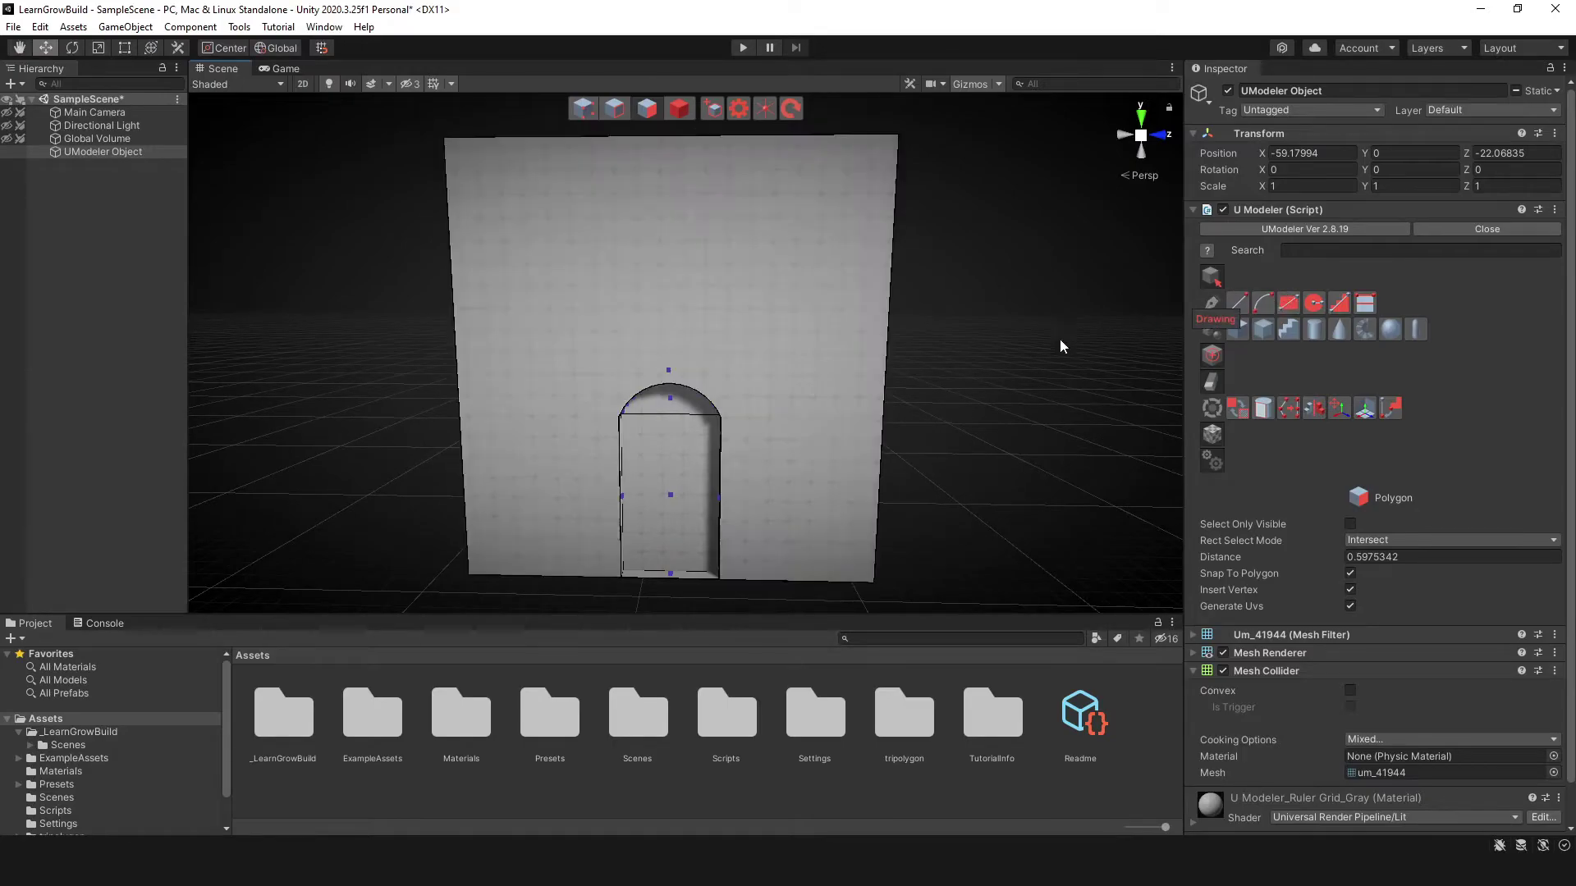
{"action": "left_click", "coordinate": [681, 109]}
{"action": "mouse_move", "coordinate": [783, 322]}
{"action": "left_mouse_down", "text": "alt"}
{"action": "mouse_move", "coordinate": [756, 356]}
{"action": "mouse_move", "coordinate": [764, 344]}
{"action": "left_mouse_up", "text": "alt"}
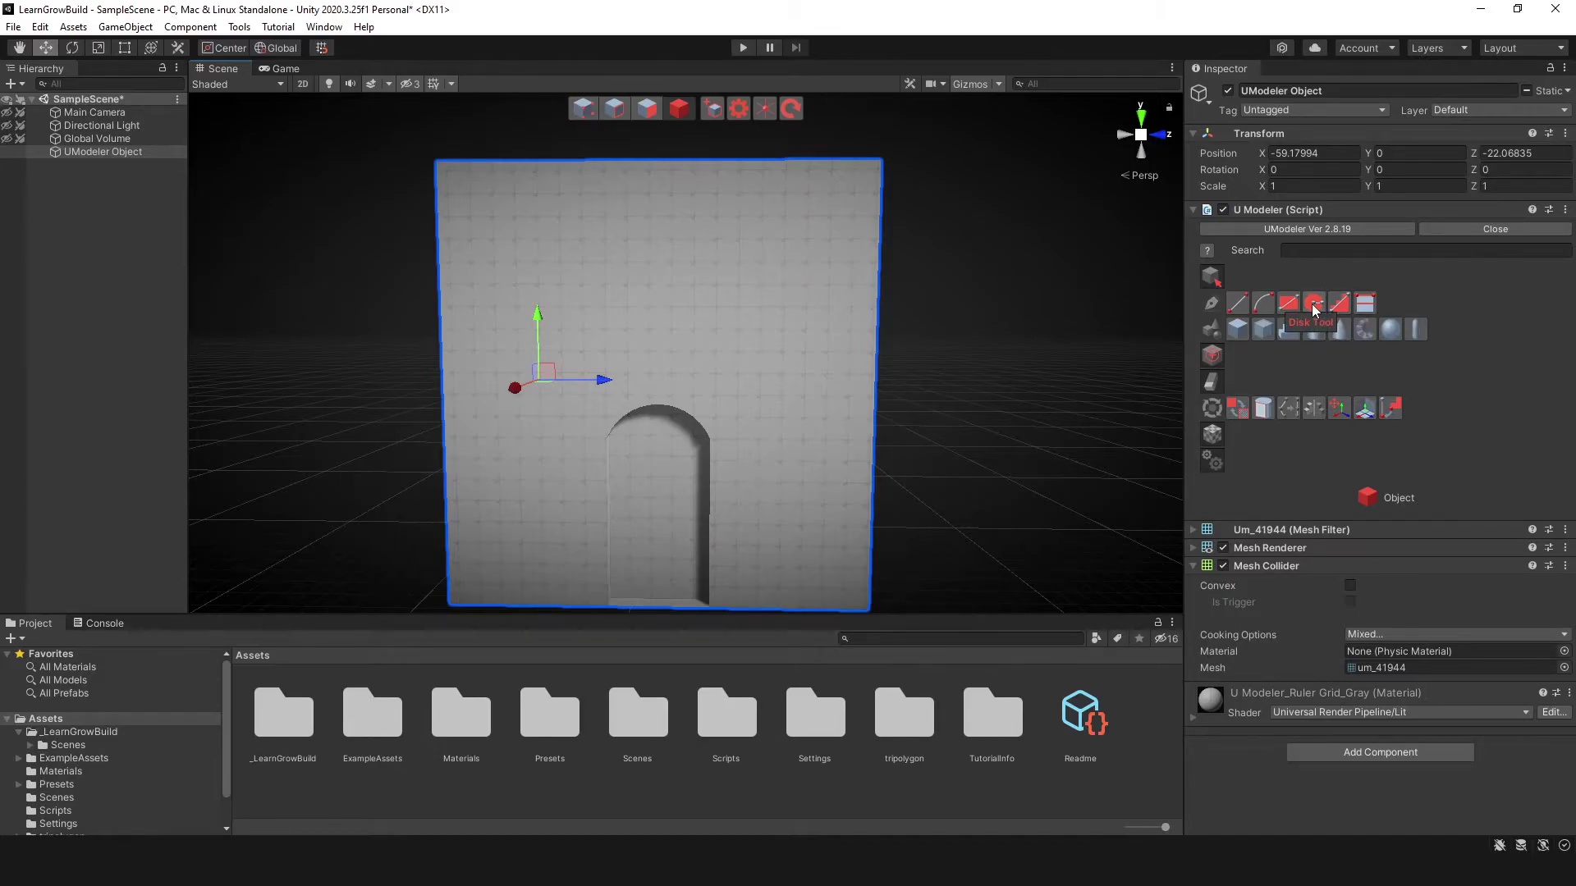
Draw a disk with a radius of about 1.9 above the doorway, set it to 25 segments, and confirm it
{"action": "left_click", "coordinate": [1315, 304]}
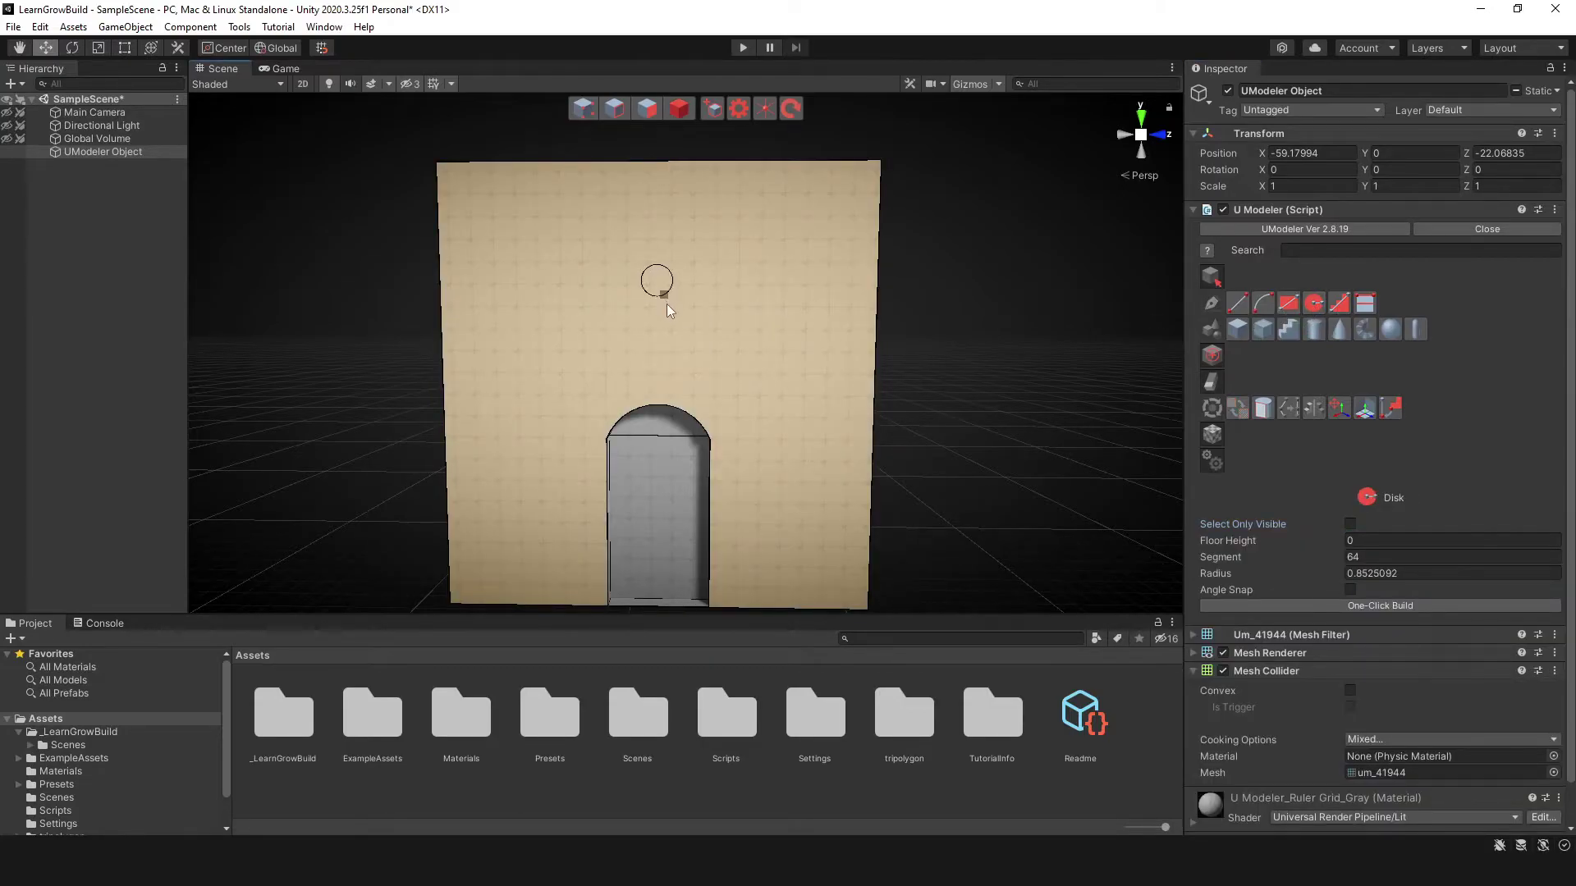
{"action": "left_click_drag", "start_coordinate": [675, 328], "coordinate": [673, 322]}
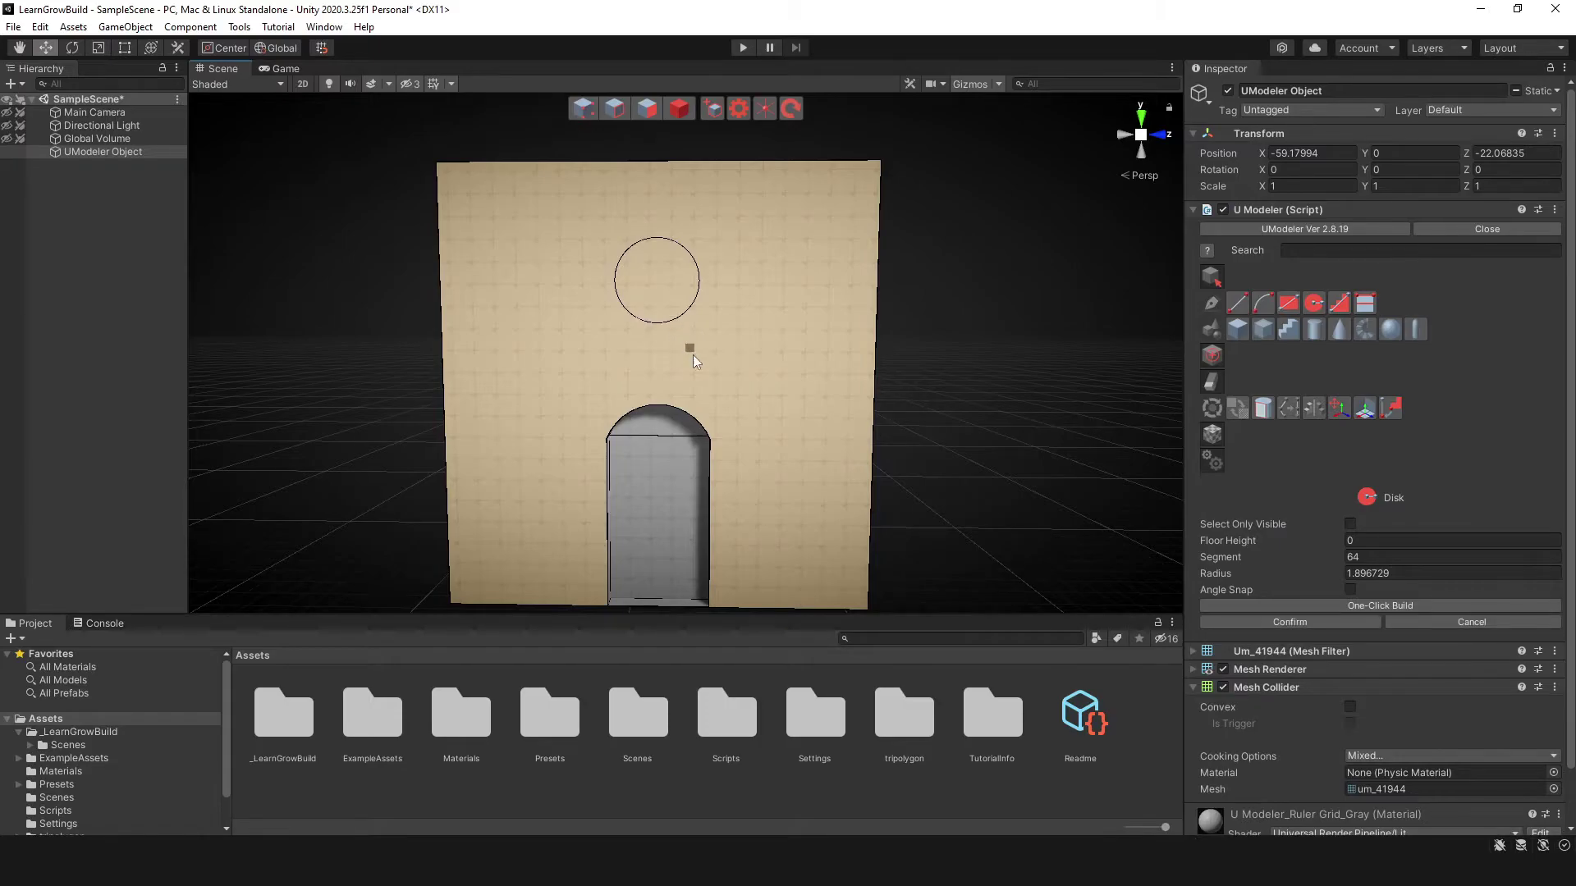
{"action": "scroll", "coordinate": [686, 371], "scroll_direction": "up", "scroll_amount": 4}
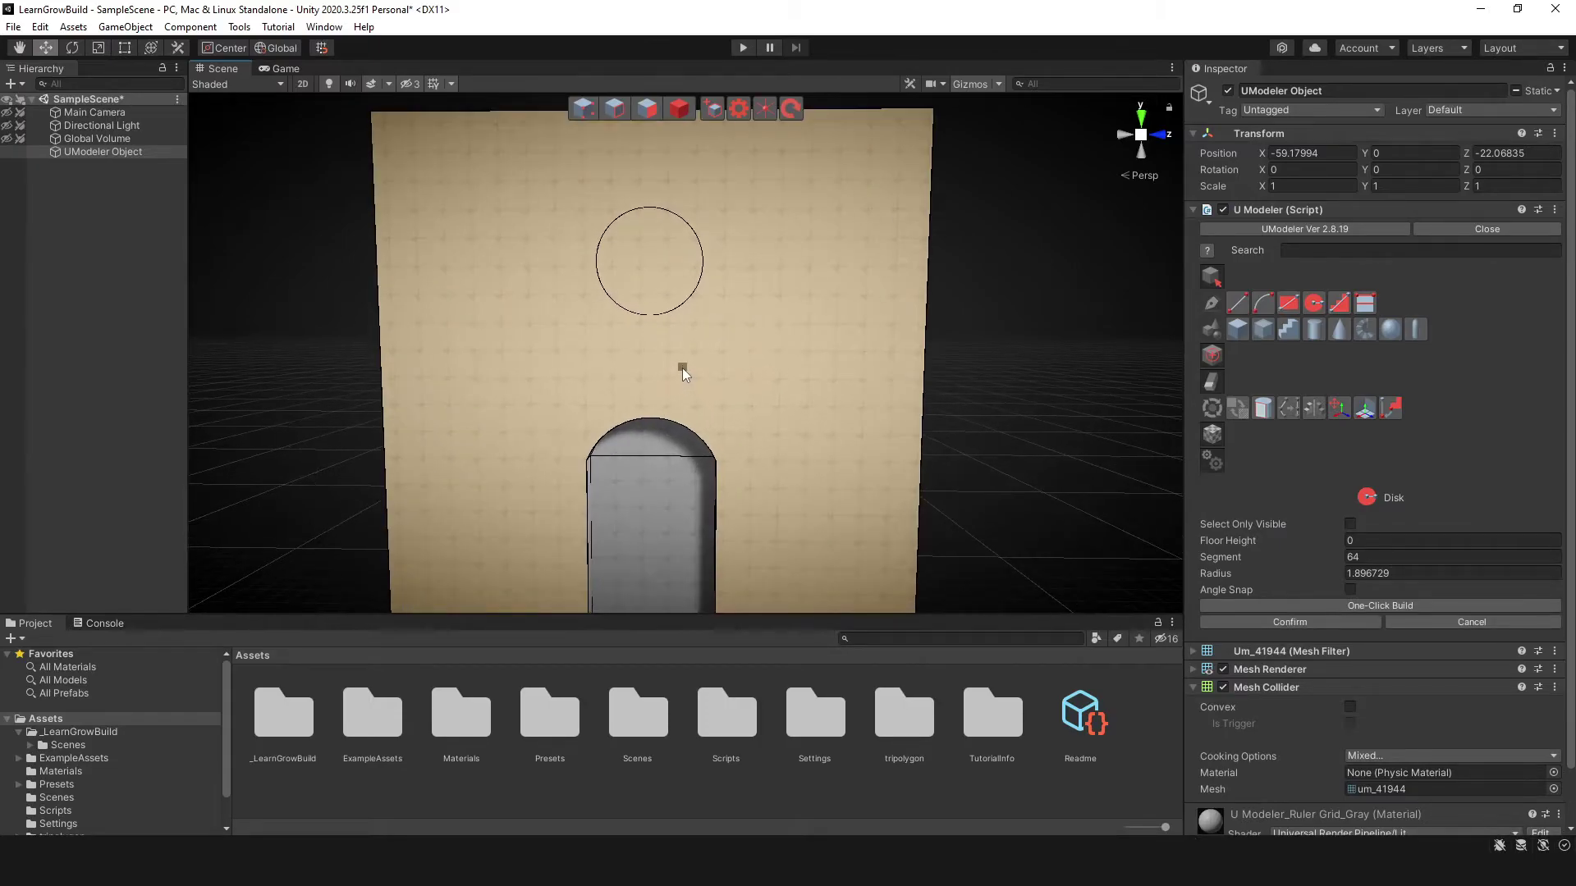
{"action": "mouse_move", "coordinate": [1327, 558]}
{"action": "left_mouse_down"}
{"action": "mouse_move", "coordinate": [1353, 560]}
{"action": "mouse_move", "coordinate": [1301, 558]}
{"action": "mouse_move", "coordinate": [1333, 563]}
{"action": "left_mouse_up"}
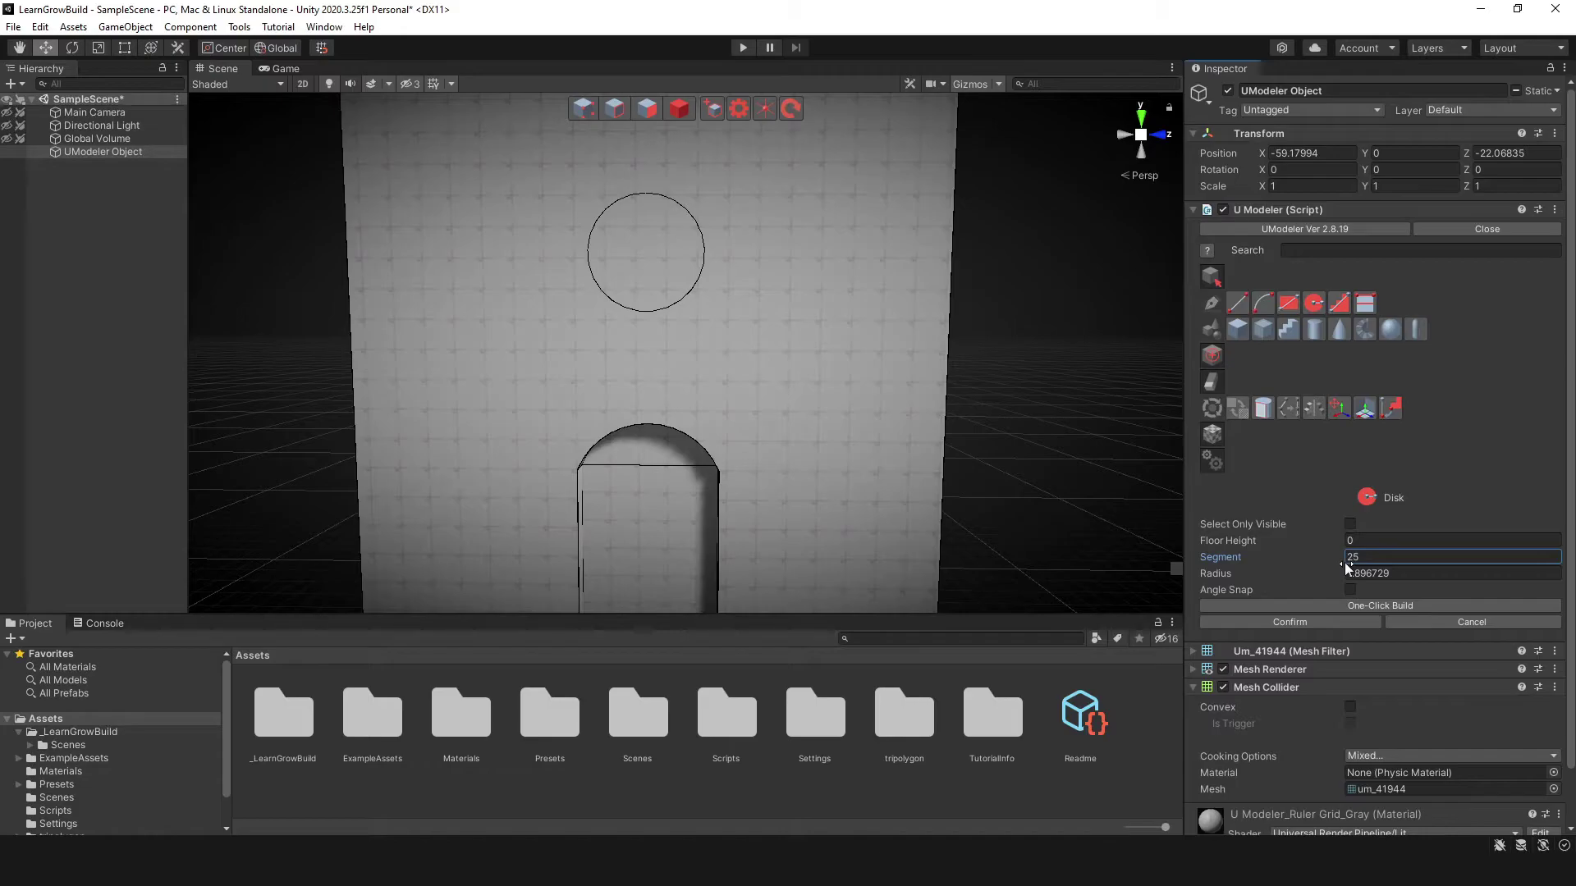
{"action": "left_click_drag", "start_coordinate": [746, 355], "coordinate": [802, 440], "text": "alt"}
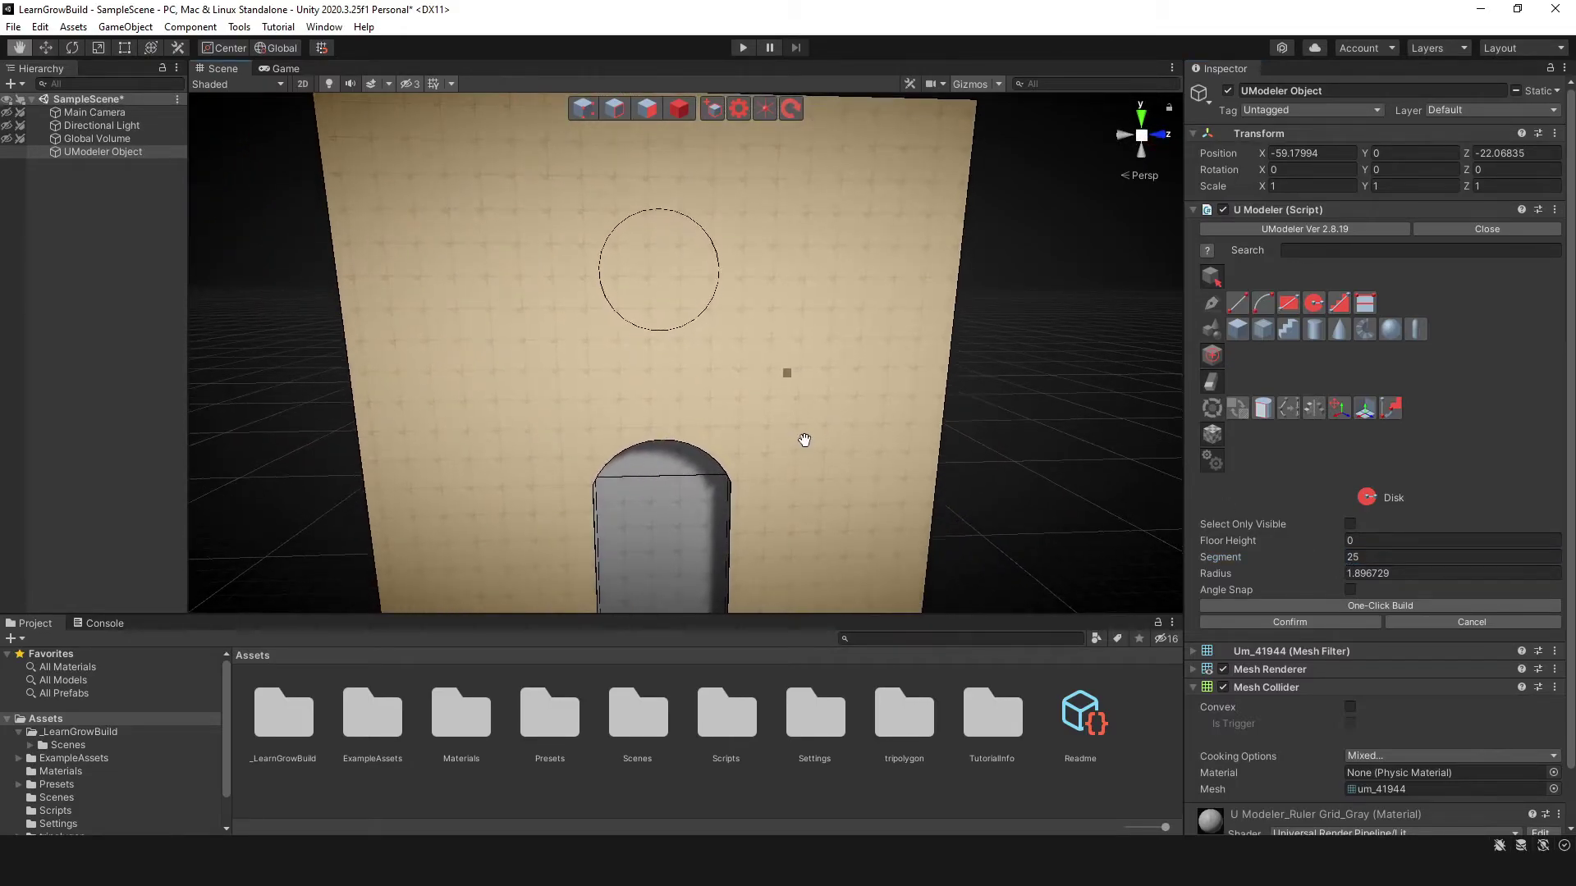
{"action": "left_click", "coordinate": [1303, 623]}
{"action": "scroll", "coordinate": [1017, 478], "scroll_direction": "down", "scroll_amount": 2}
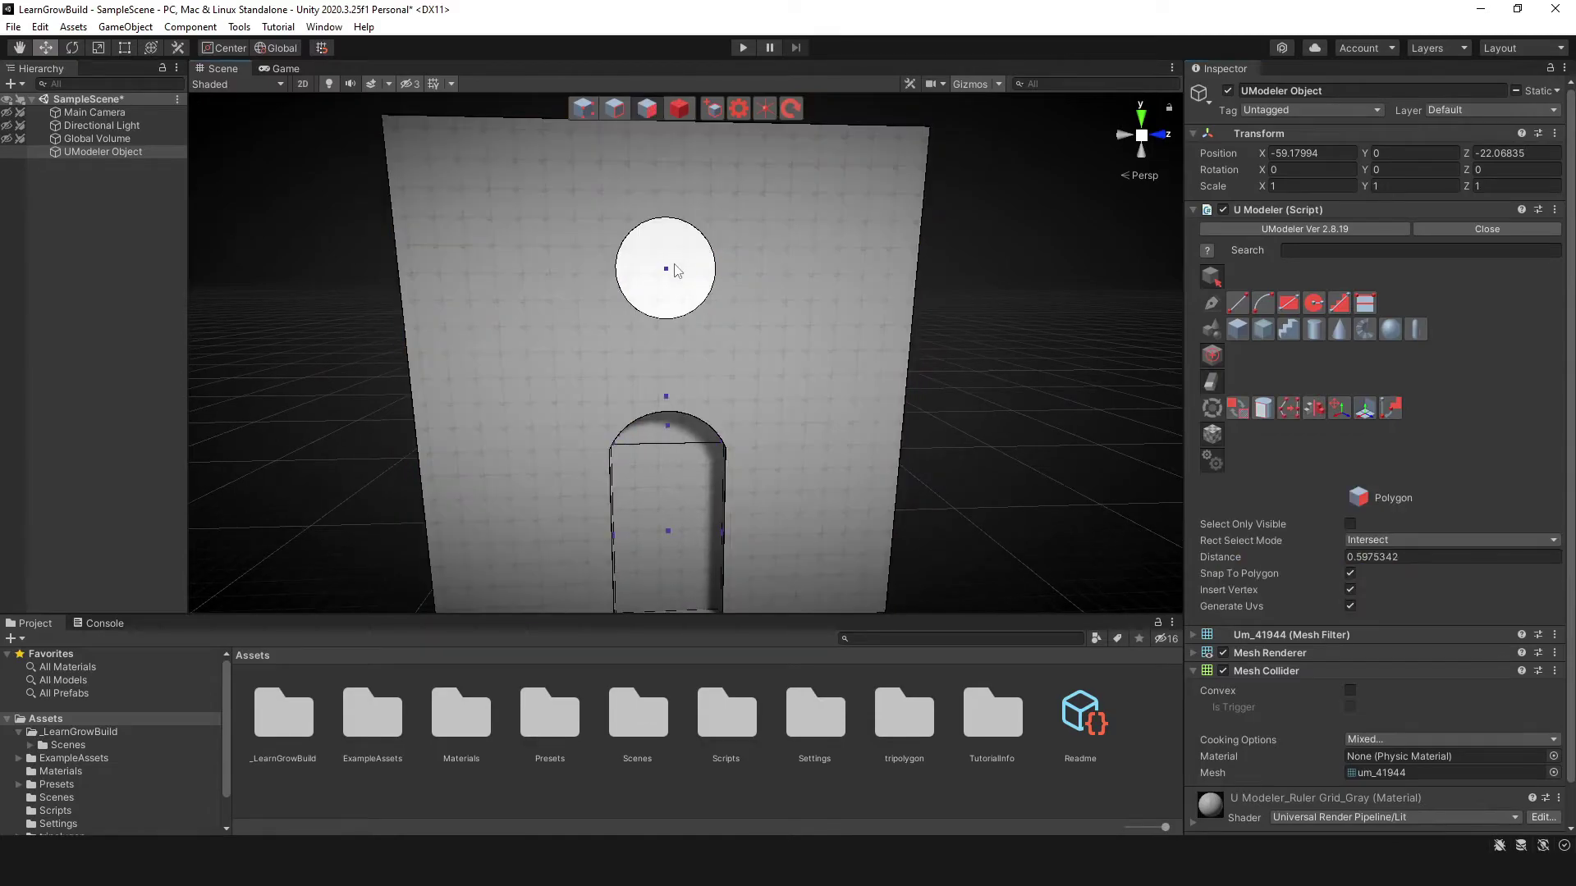
Select the disk polygon above the doorway and push it about 0.43 into the wall
{"action": "left_click", "coordinate": [678, 271]}
{"action": "left_click", "coordinate": [584, 109]}
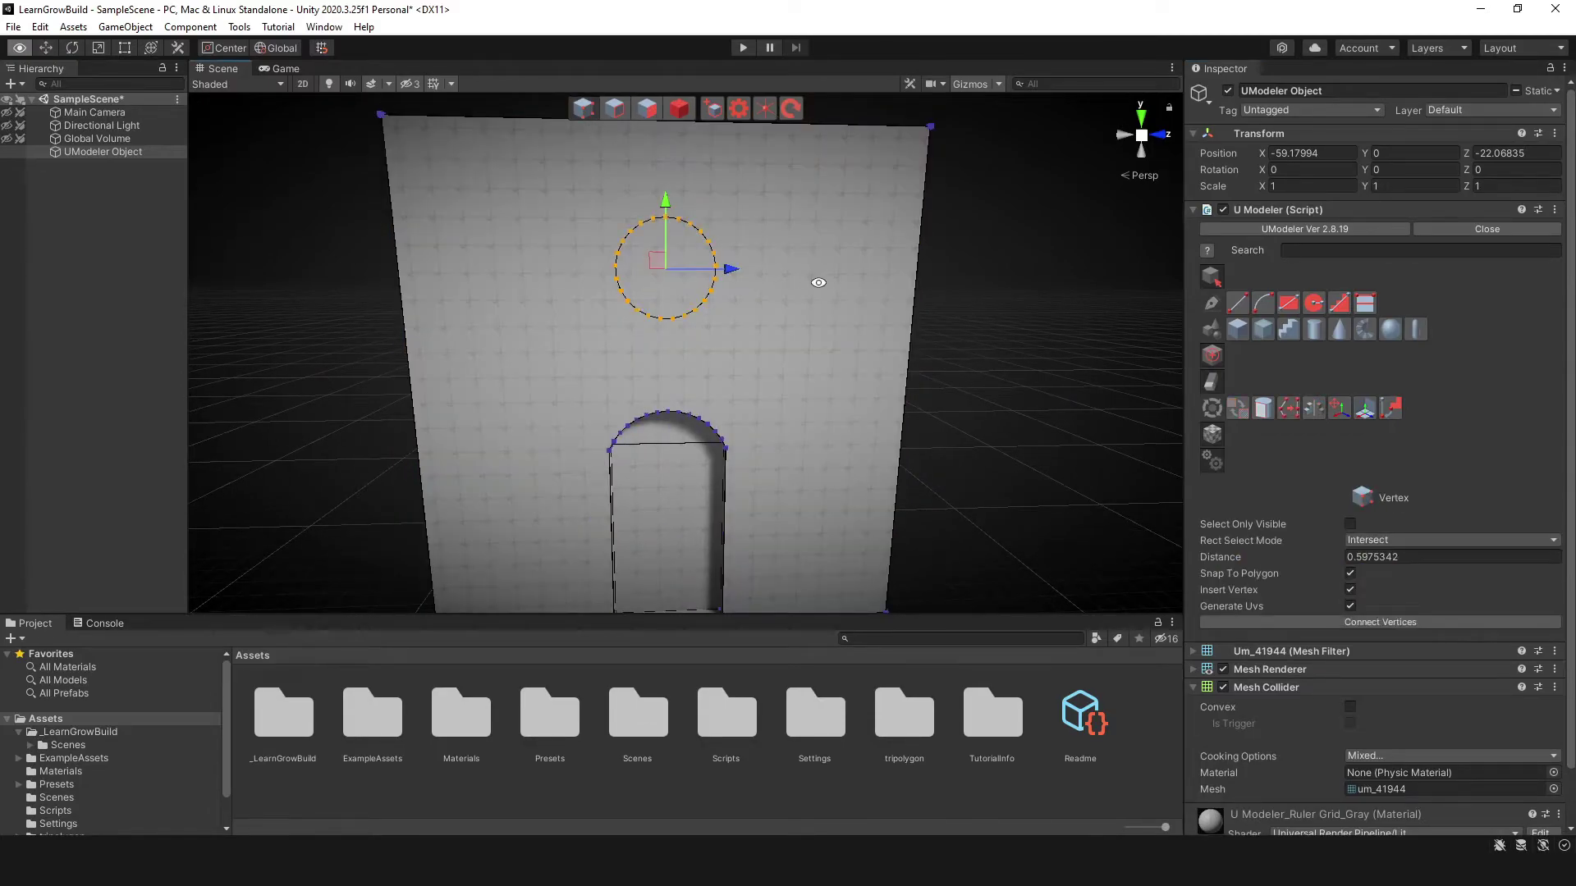
{"action": "left_click_drag", "start_coordinate": [818, 282], "coordinate": [743, 287], "text": "alt"}
{"action": "left_click", "coordinate": [647, 109]}
{"action": "left_click", "coordinate": [657, 297]}
{"action": "left_click_drag", "start_coordinate": [893, 322], "coordinate": [559, 333], "text": "alt"}
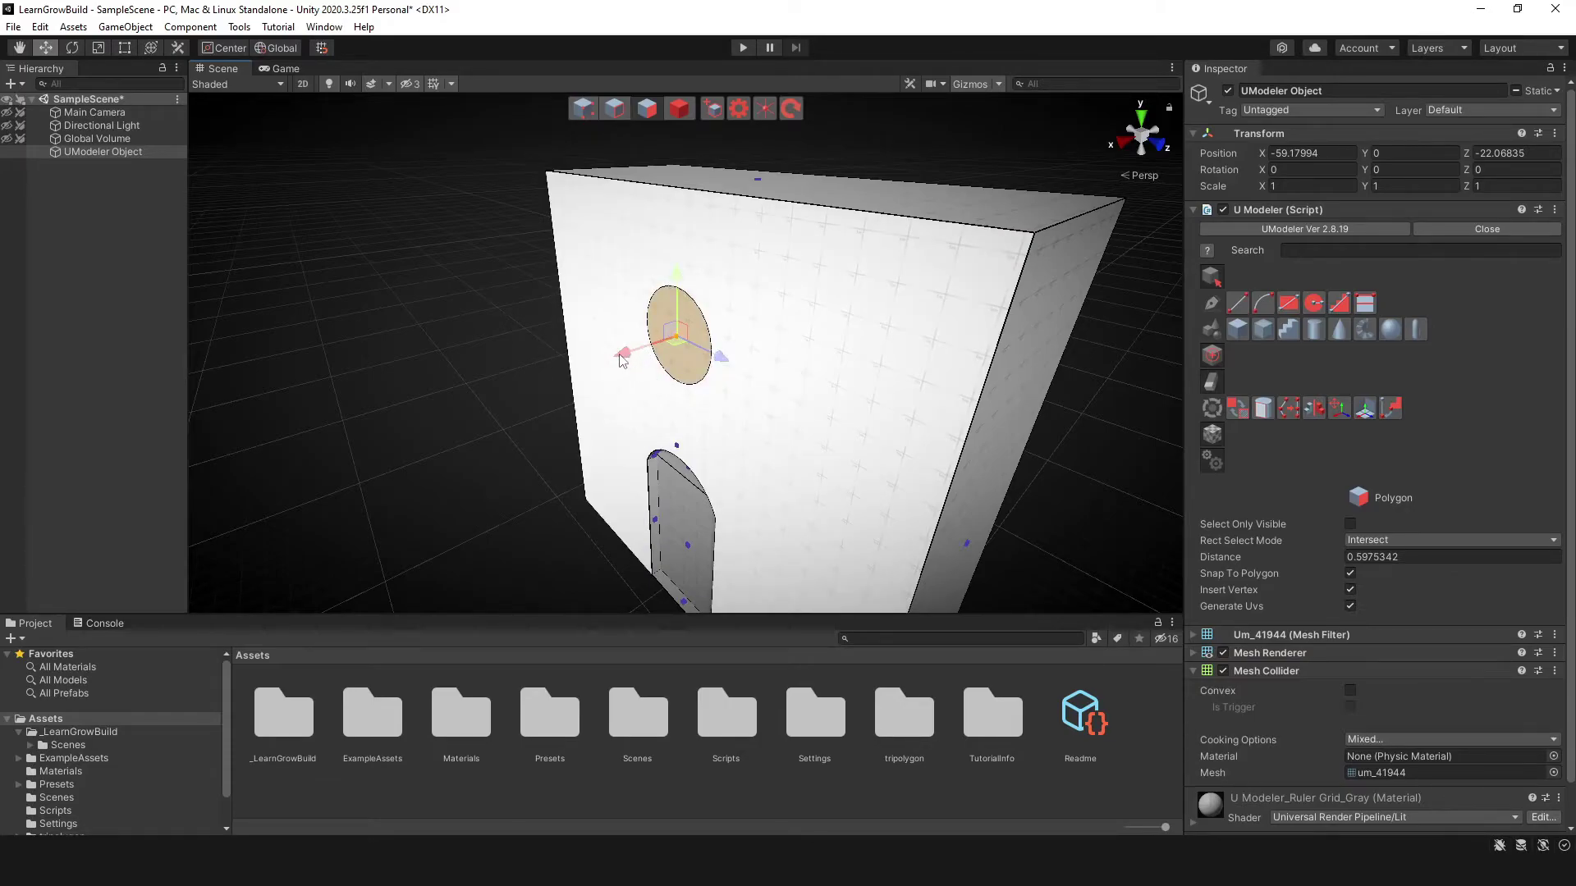
{"action": "left_click_drag", "start_coordinate": [621, 361], "coordinate": [631, 358], "text": "shift"}
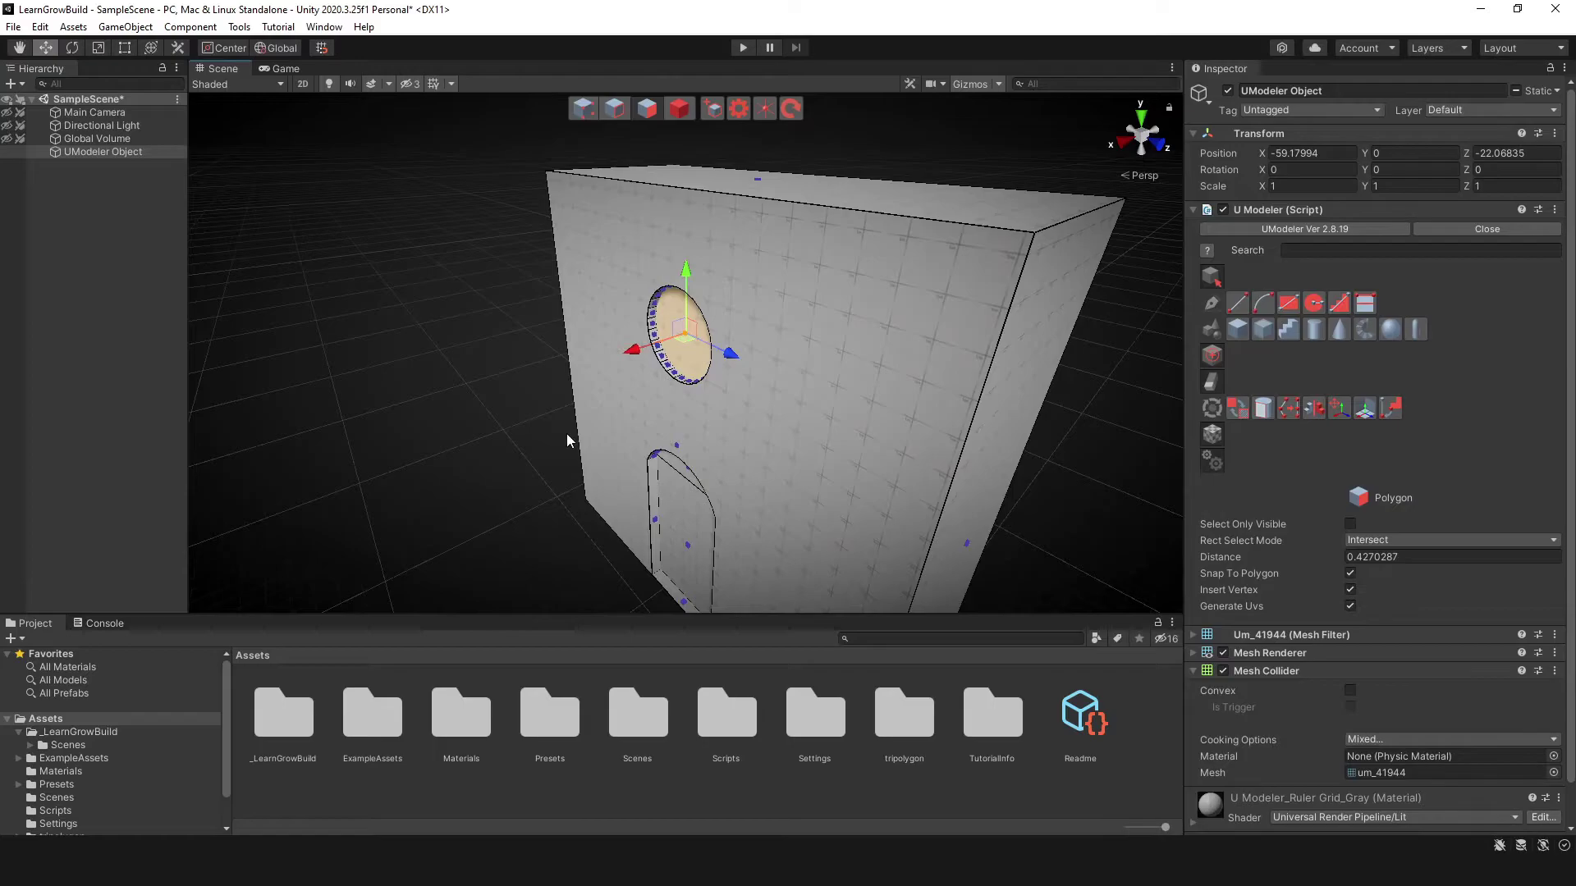
Push the recessed disk polygon a further 0.83 or so into the wall and return to Object mode
{"action": "left_click_drag", "start_coordinate": [570, 440], "coordinate": [792, 377], "text": "alt"}
{"action": "key", "text": "f"}
{"action": "left_click_drag", "start_coordinate": [668, 408], "coordinate": [621, 385], "text": "alt"}
{"action": "scroll", "coordinate": [758, 321], "scroll_direction": "down", "scroll_amount": 5, "text": "alt"}
{"action": "left_click_drag", "start_coordinate": [758, 322], "coordinate": [681, 350], "text": "alt"}
{"action": "scroll", "coordinate": [676, 392], "scroll_direction": "down", "scroll_amount": 6}
{"action": "middle_click_drag", "start_coordinate": [707, 387], "coordinate": [716, 331]}
{"action": "scroll", "coordinate": [696, 320], "scroll_direction": "down", "scroll_amount": 4}
{"action": "left_click_drag", "start_coordinate": [715, 331], "coordinate": [685, 162], "text": "alt"}
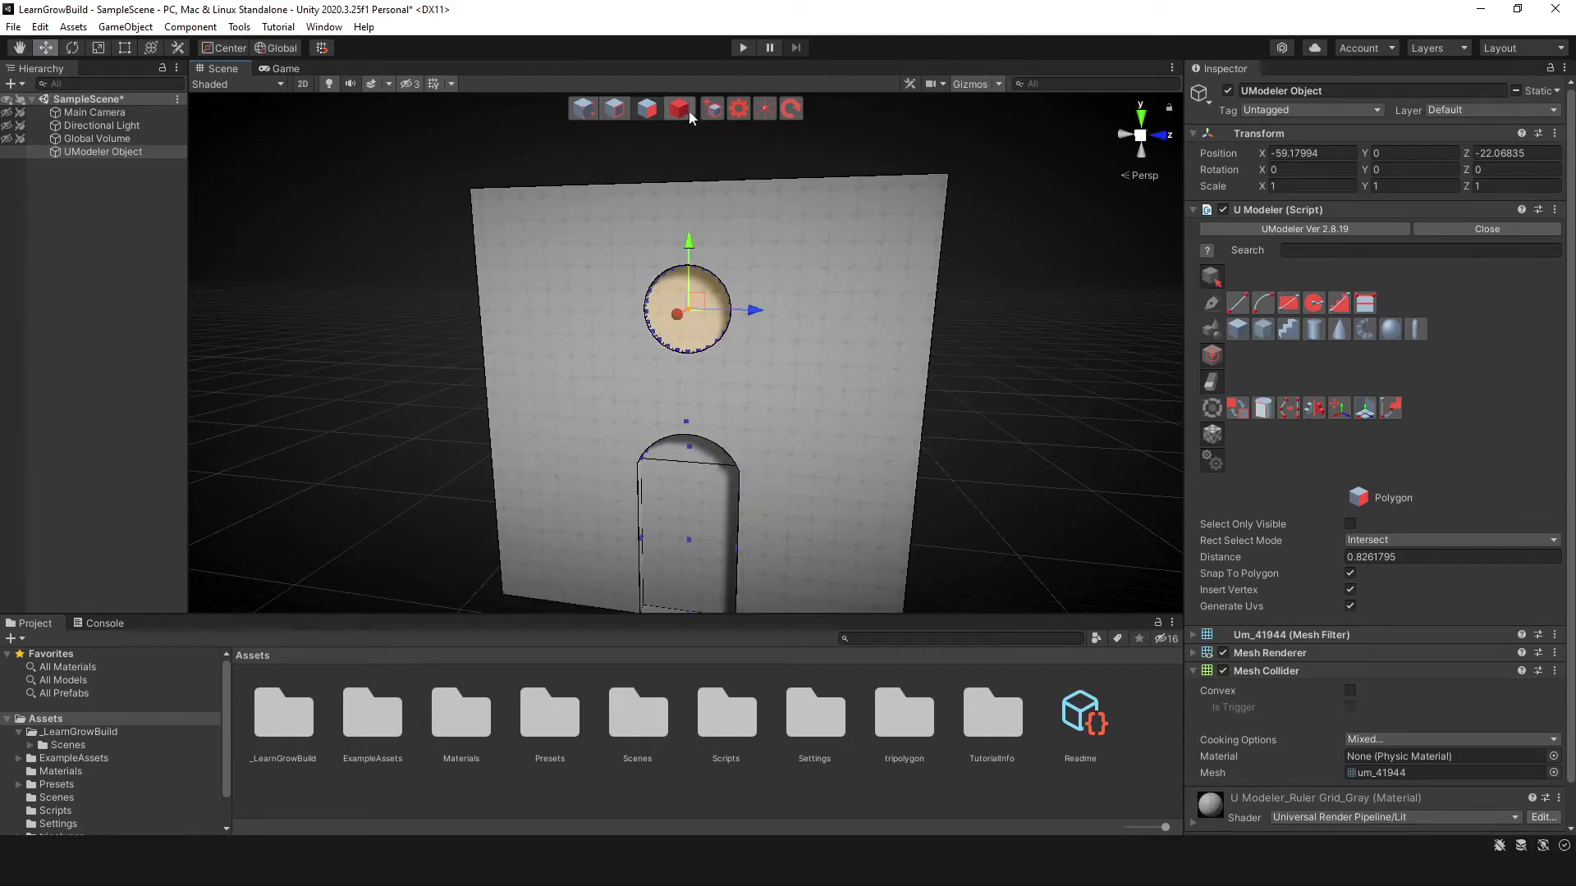
{"action": "left_click", "coordinate": [687, 107]}
{"action": "mouse_move", "coordinate": [580, 347]}
{"action": "left_mouse_down", "text": "alt"}
{"action": "mouse_move", "coordinate": [694, 336]}
{"action": "mouse_move", "coordinate": [583, 319]}
{"action": "left_mouse_up", "text": "alt"}
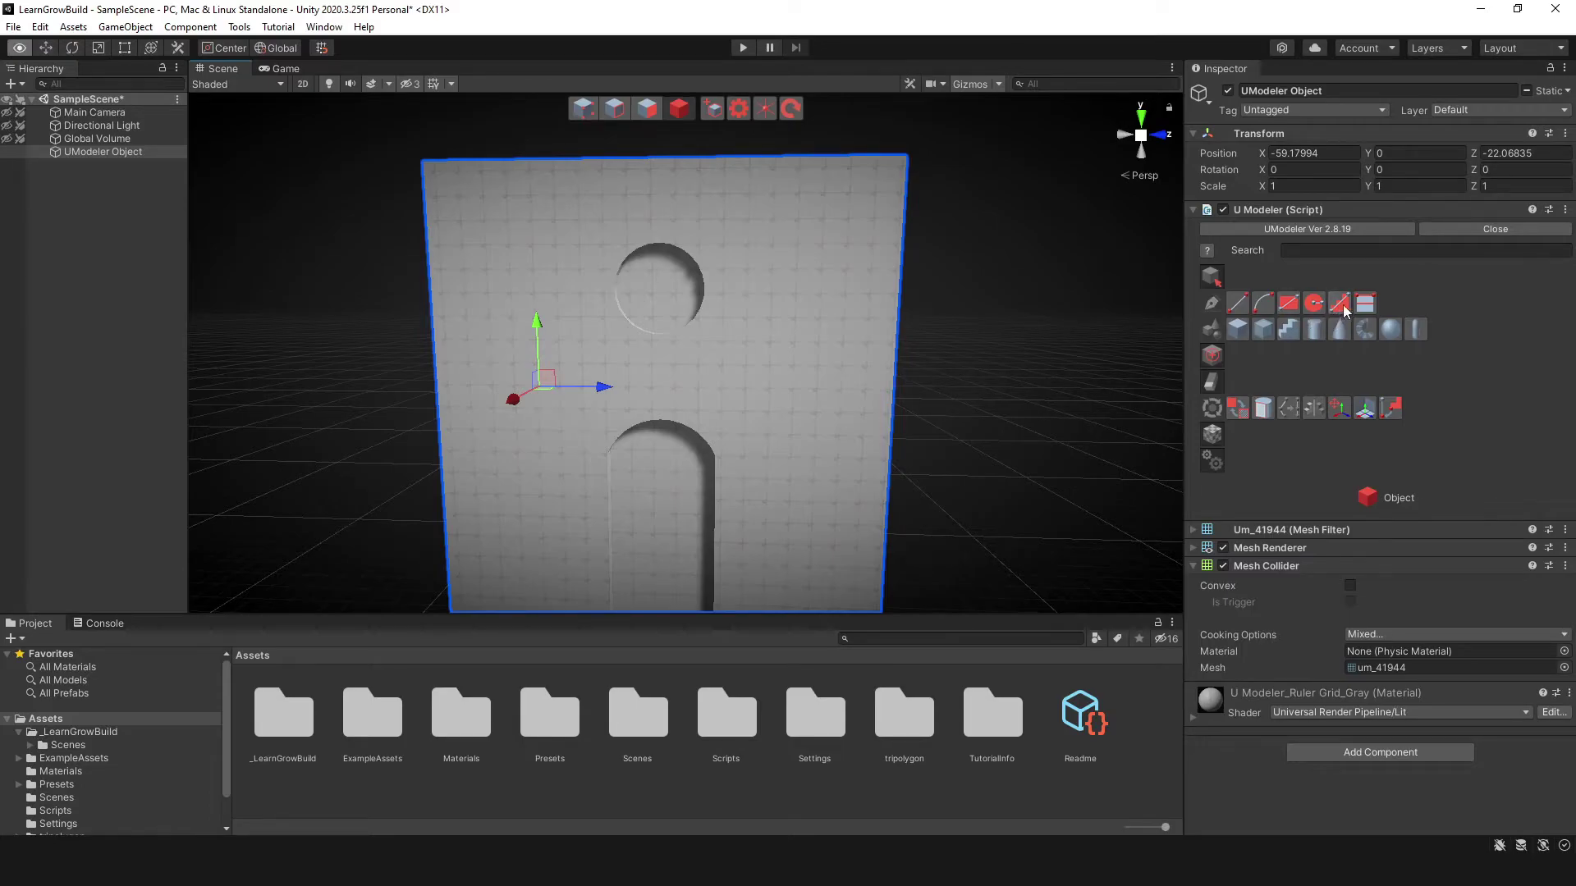
Draw a side stair outline with a rise of 0.49 across the face opposite the doorway
{"action": "left_click_drag", "start_coordinate": [961, 323], "coordinate": [640, 340], "text": "alt"}
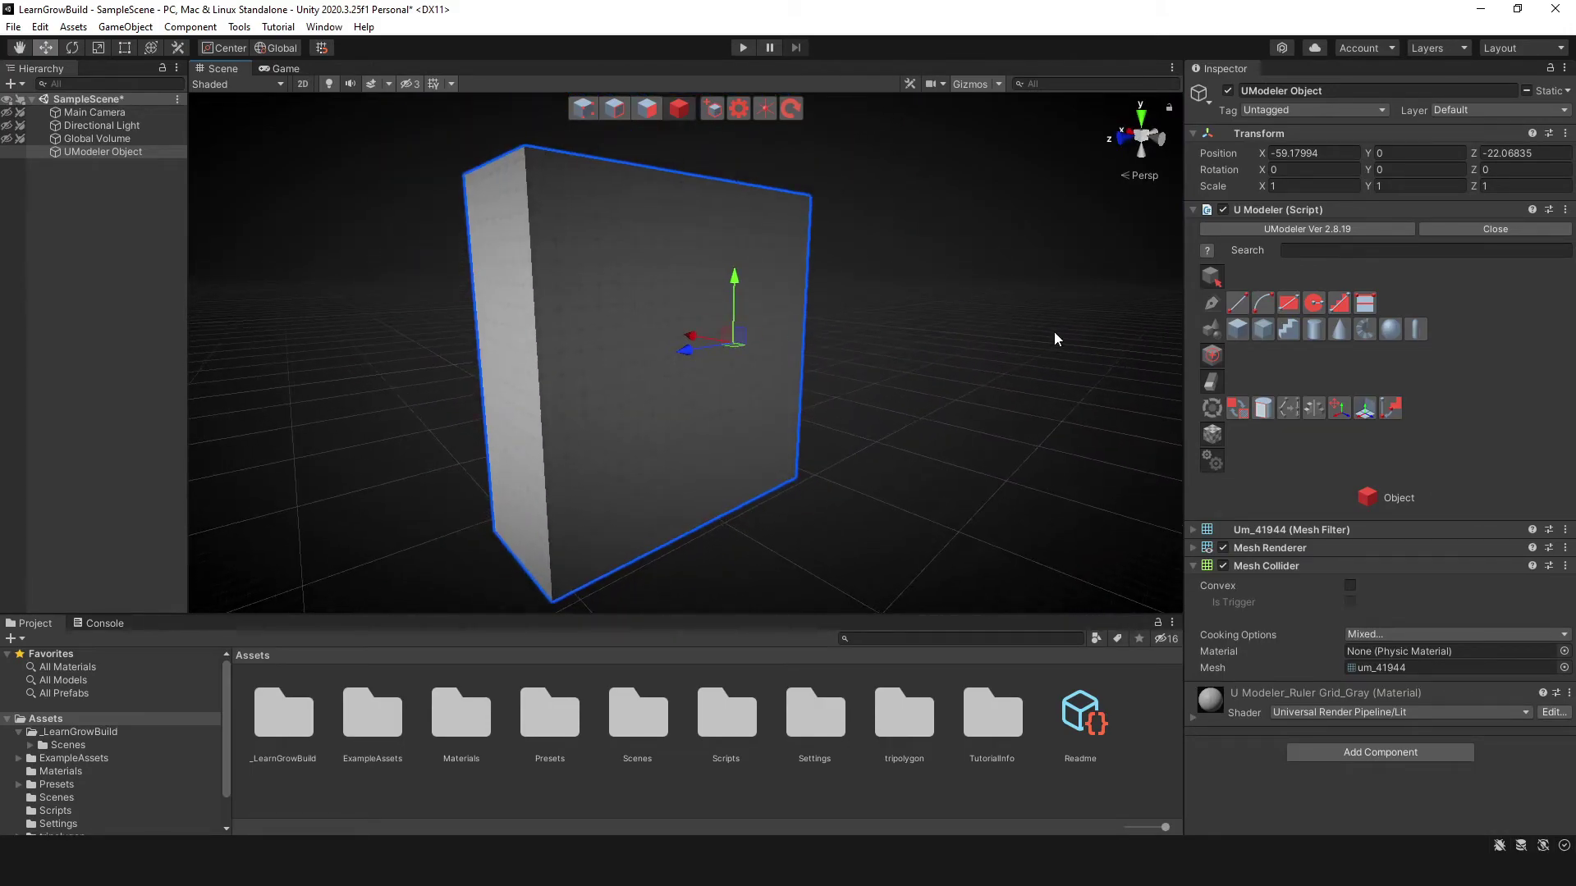
{"action": "left_click", "coordinate": [1339, 305]}
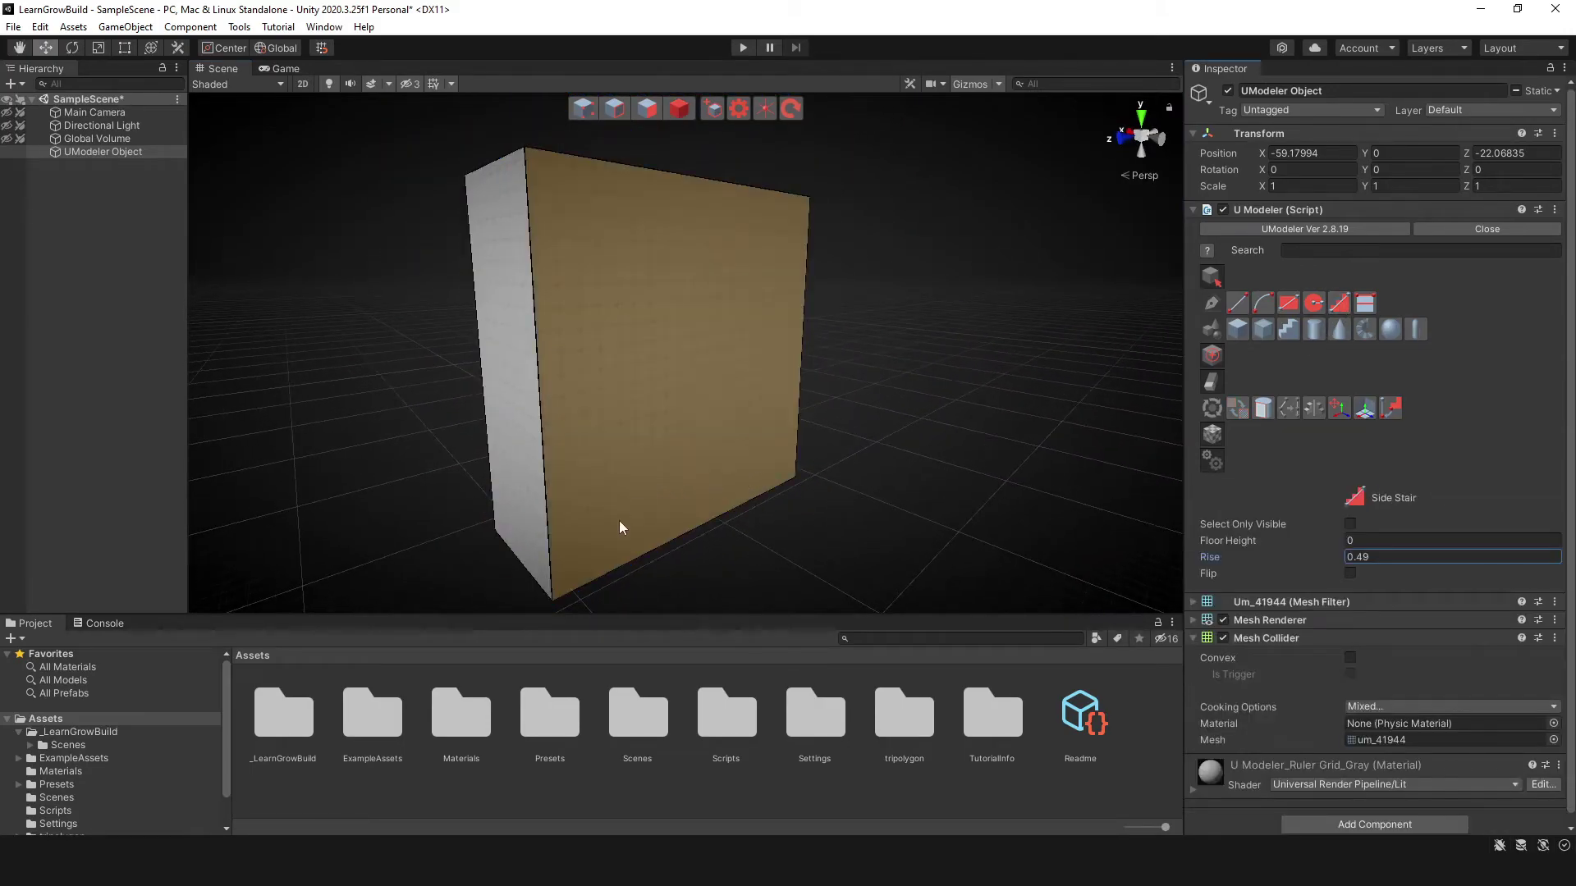
{"action": "left_click_drag", "start_coordinate": [580, 567], "coordinate": [647, 478]}
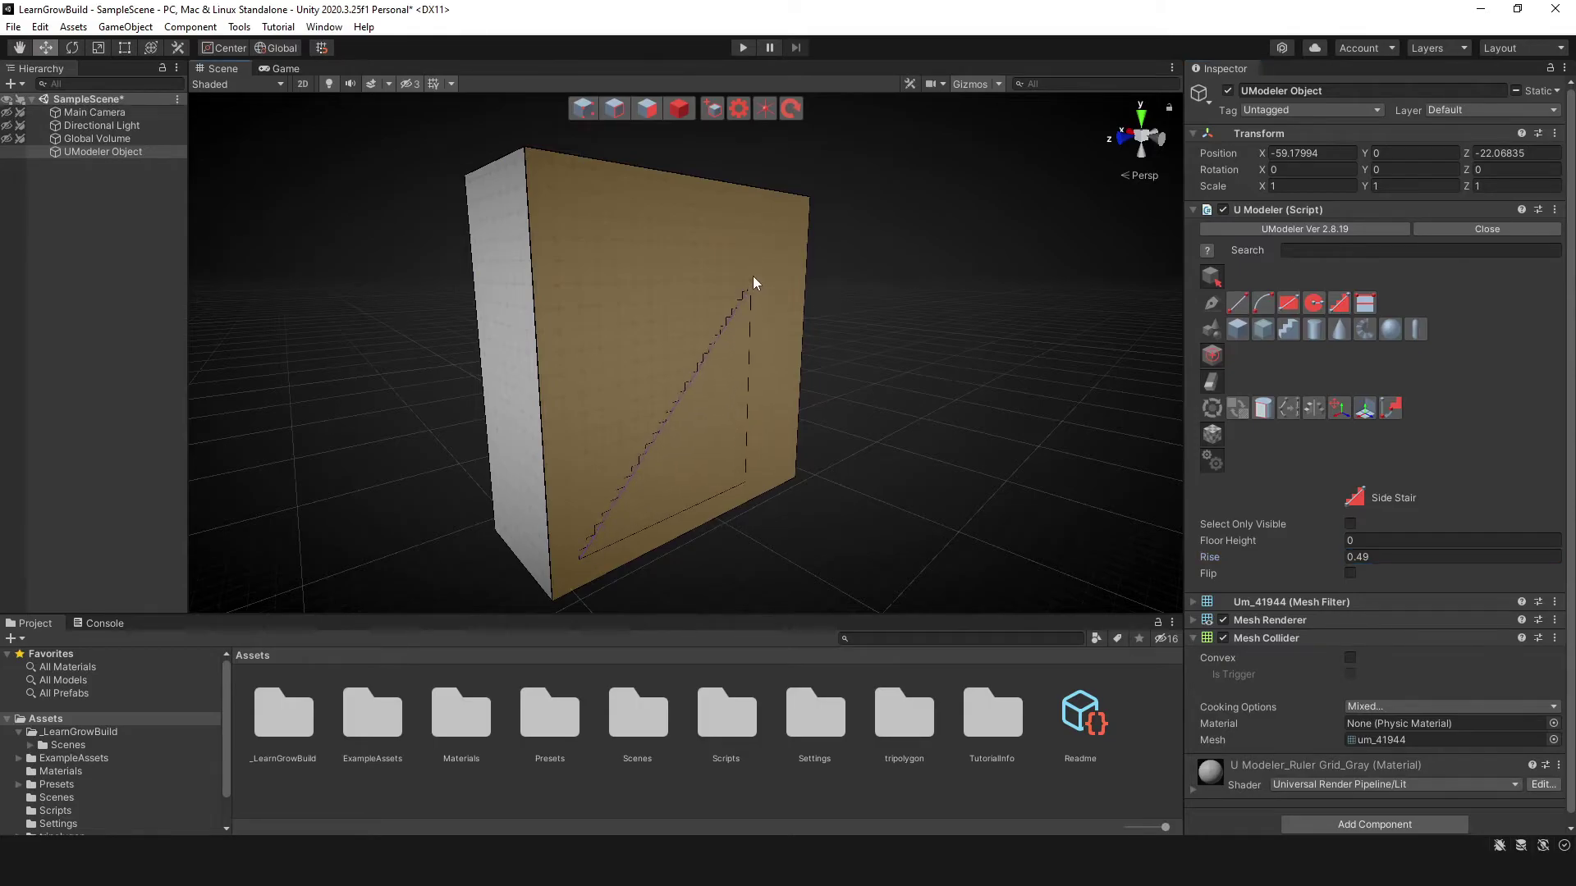
{"action": "left_click_drag", "start_coordinate": [784, 223], "coordinate": [762, 420]}
{"action": "left_click_drag", "start_coordinate": [619, 244], "coordinate": [786, 264]}
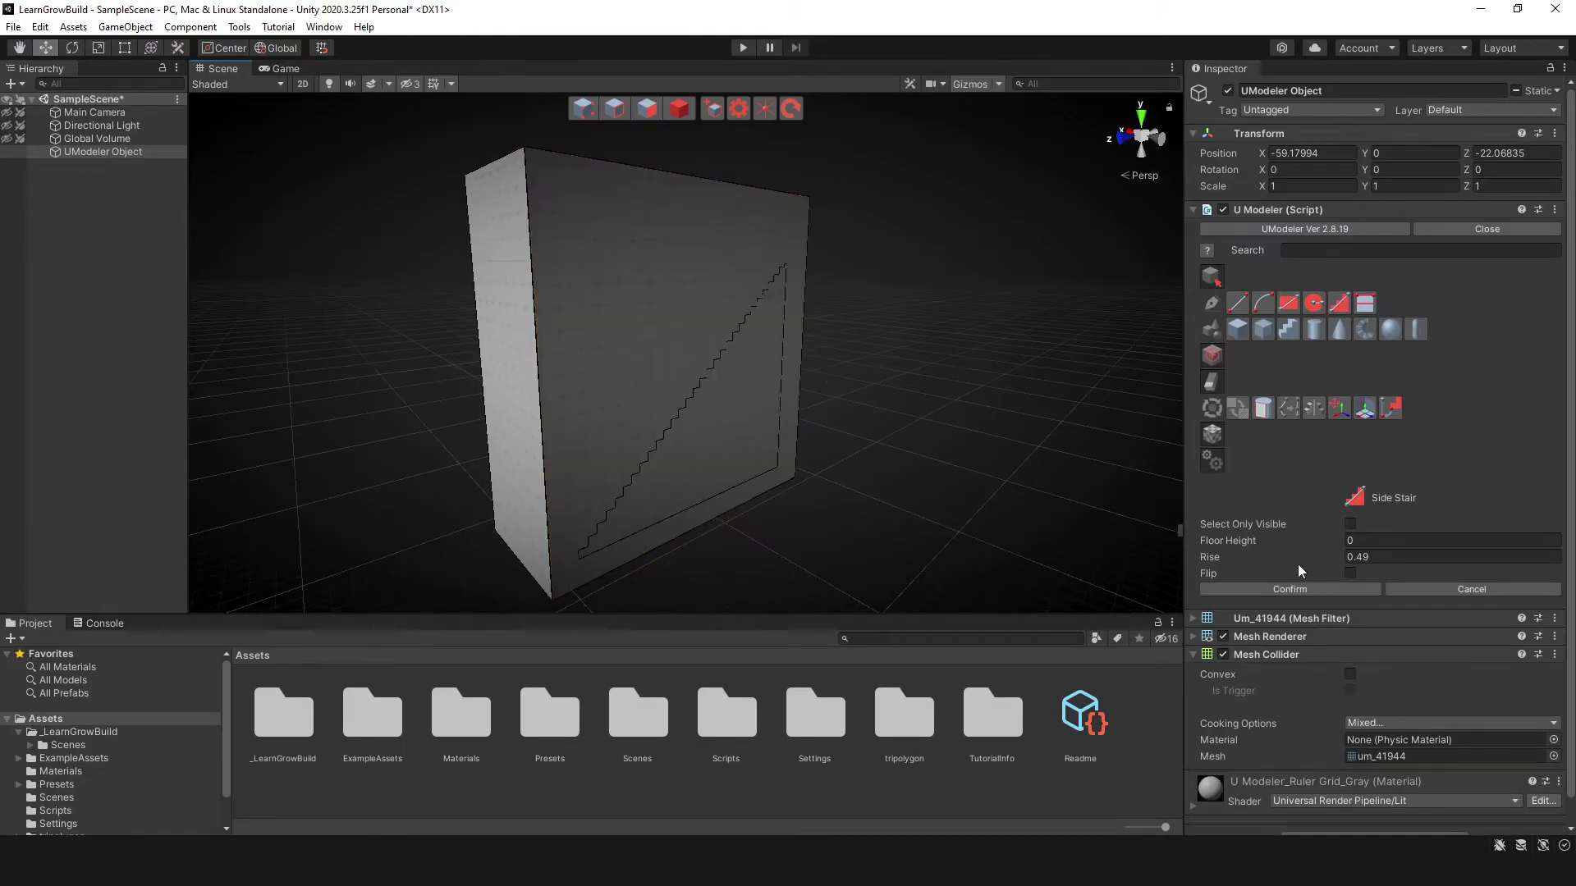
Try larger rises of 1.55 and 2.5 for the side stair outline
{"action": "left_click_drag", "start_coordinate": [1298, 563], "coordinate": [1362, 561]}
{"action": "left_click", "coordinate": [1375, 558]}
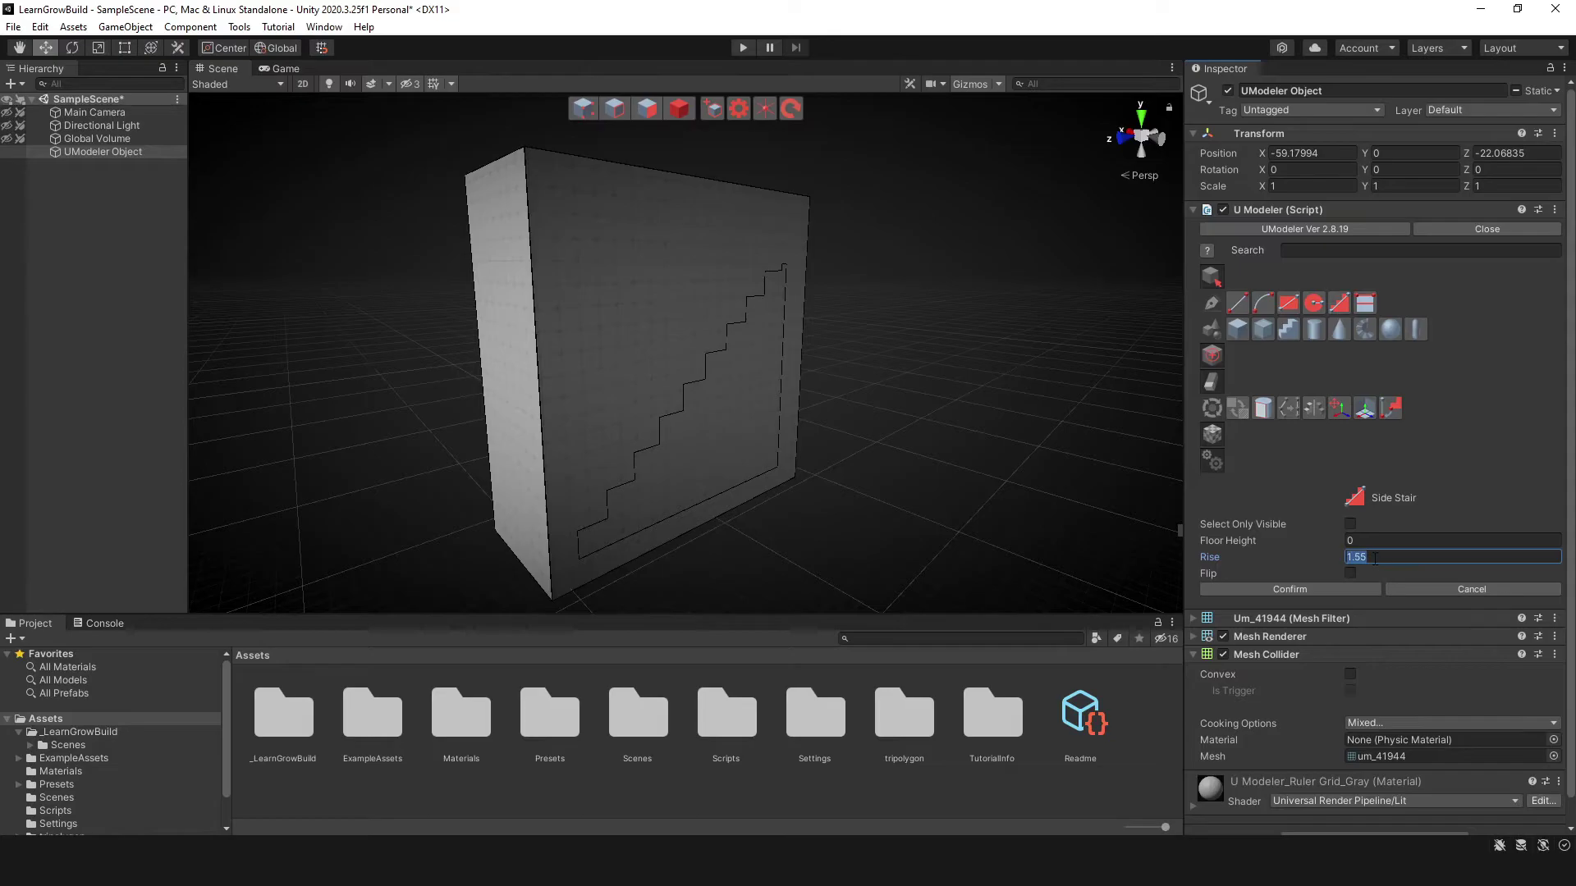
{"action": "type", "text": "2"}
{"action": "left_click_drag", "start_coordinate": [957, 494], "coordinate": [903, 493], "text": "alt"}
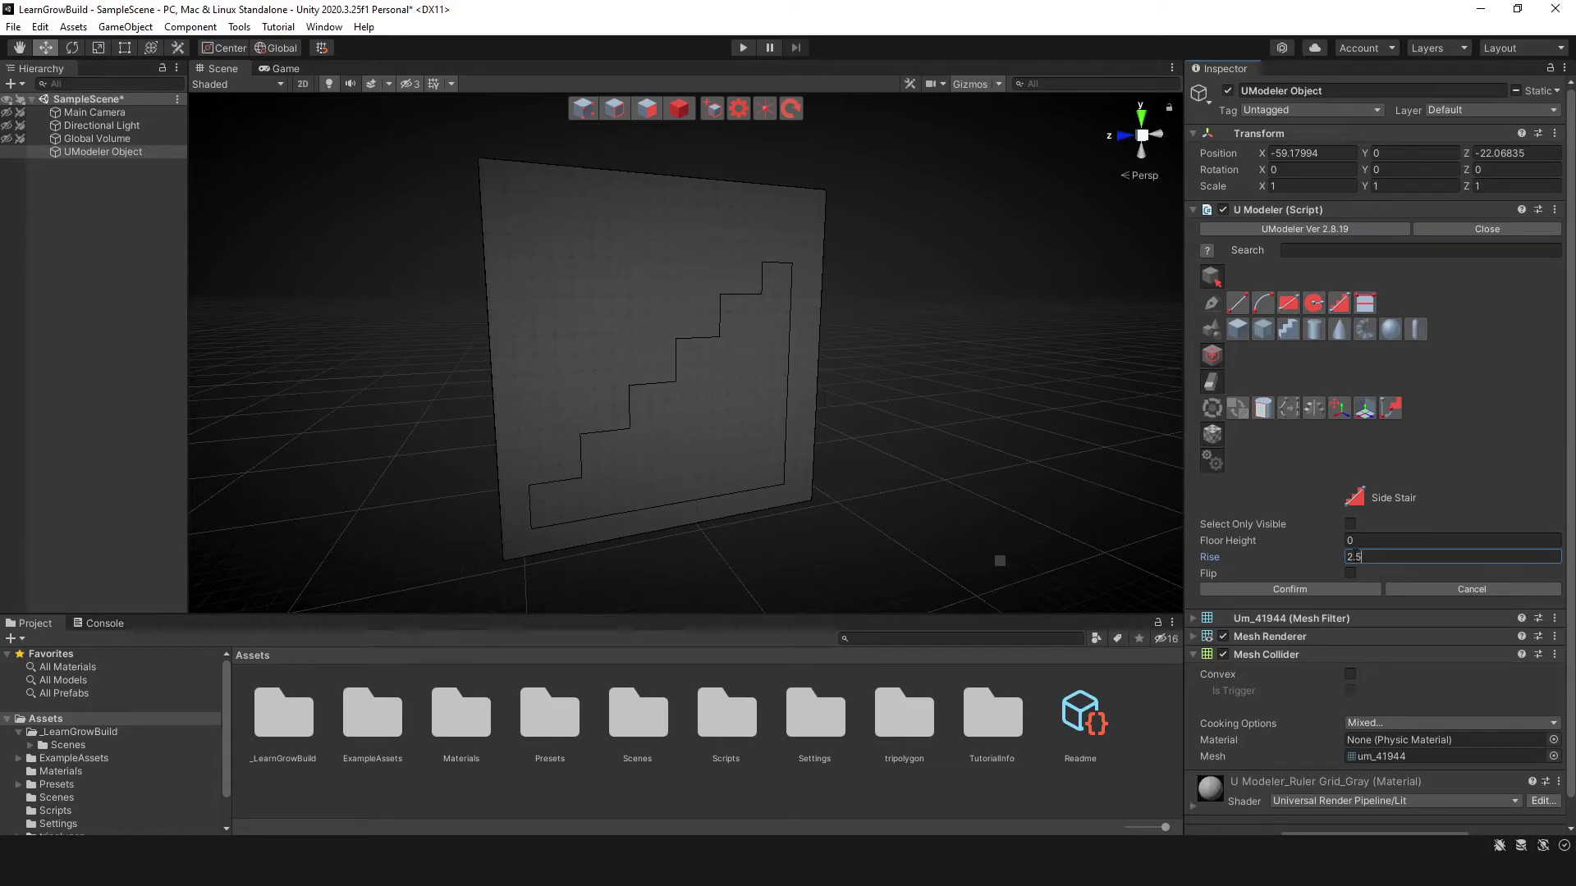
Set the side stair's rise to 1.25 and confirm the outline
{"action": "left_click_drag", "start_coordinate": [1318, 555], "coordinate": [1283, 559]}
{"action": "left_click_drag", "start_coordinate": [713, 475], "coordinate": [746, 486], "text": "alt"}
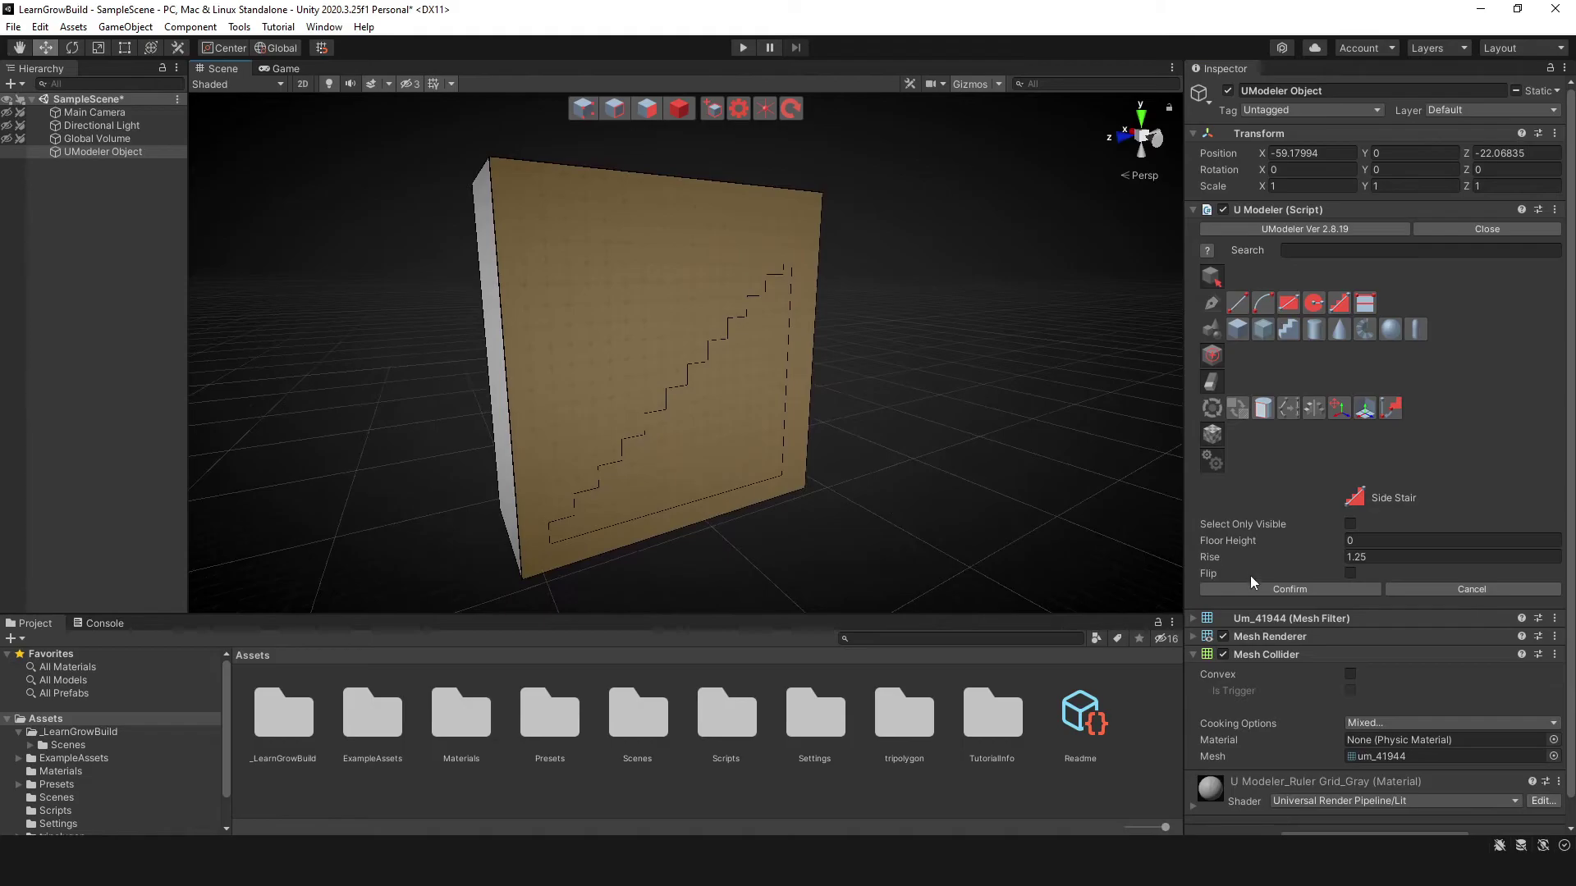
{"action": "left_click", "coordinate": [1254, 584]}
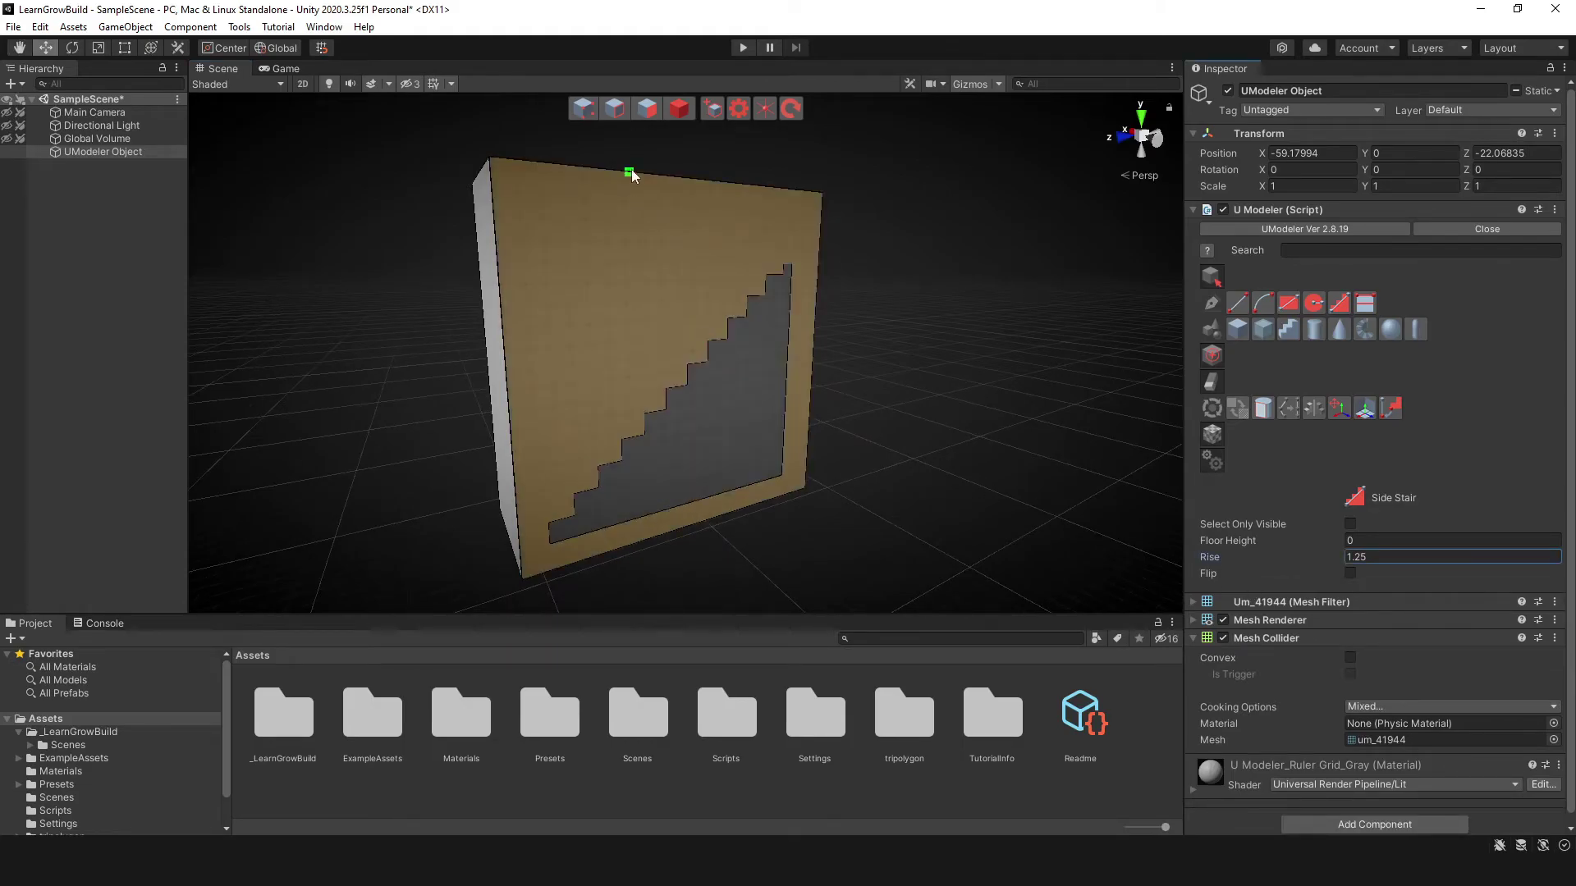
Extrude the side stair polygon about 5.52 outward from the wall into a staircase and return to Object mode
{"action": "left_click", "coordinate": [751, 392]}
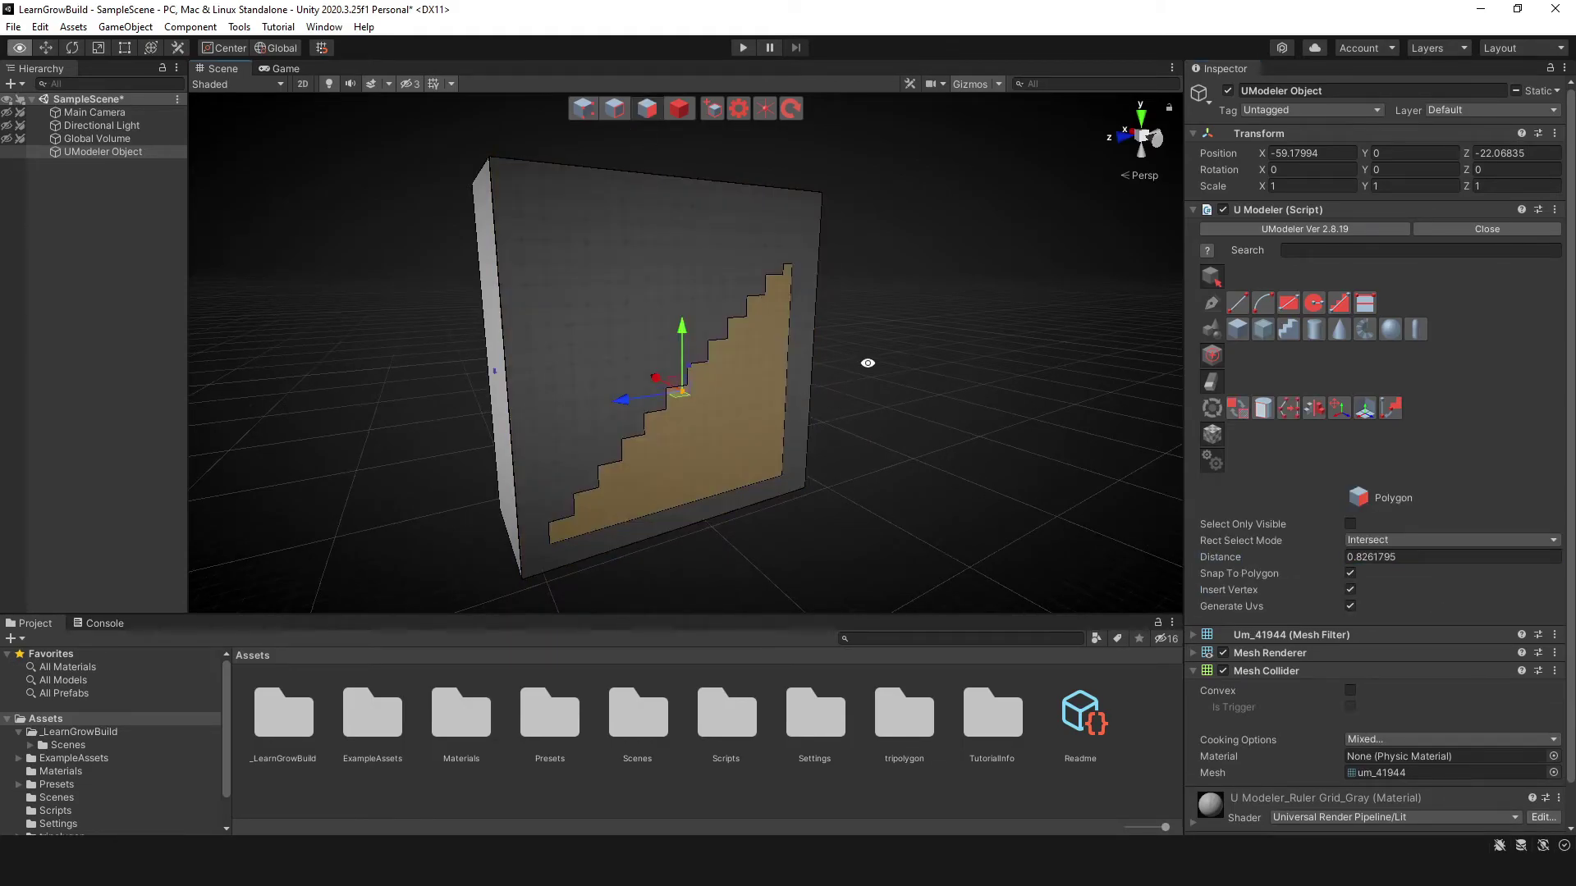
{"action": "left_click_drag", "start_coordinate": [867, 362], "coordinate": [808, 385], "text": "alt"}
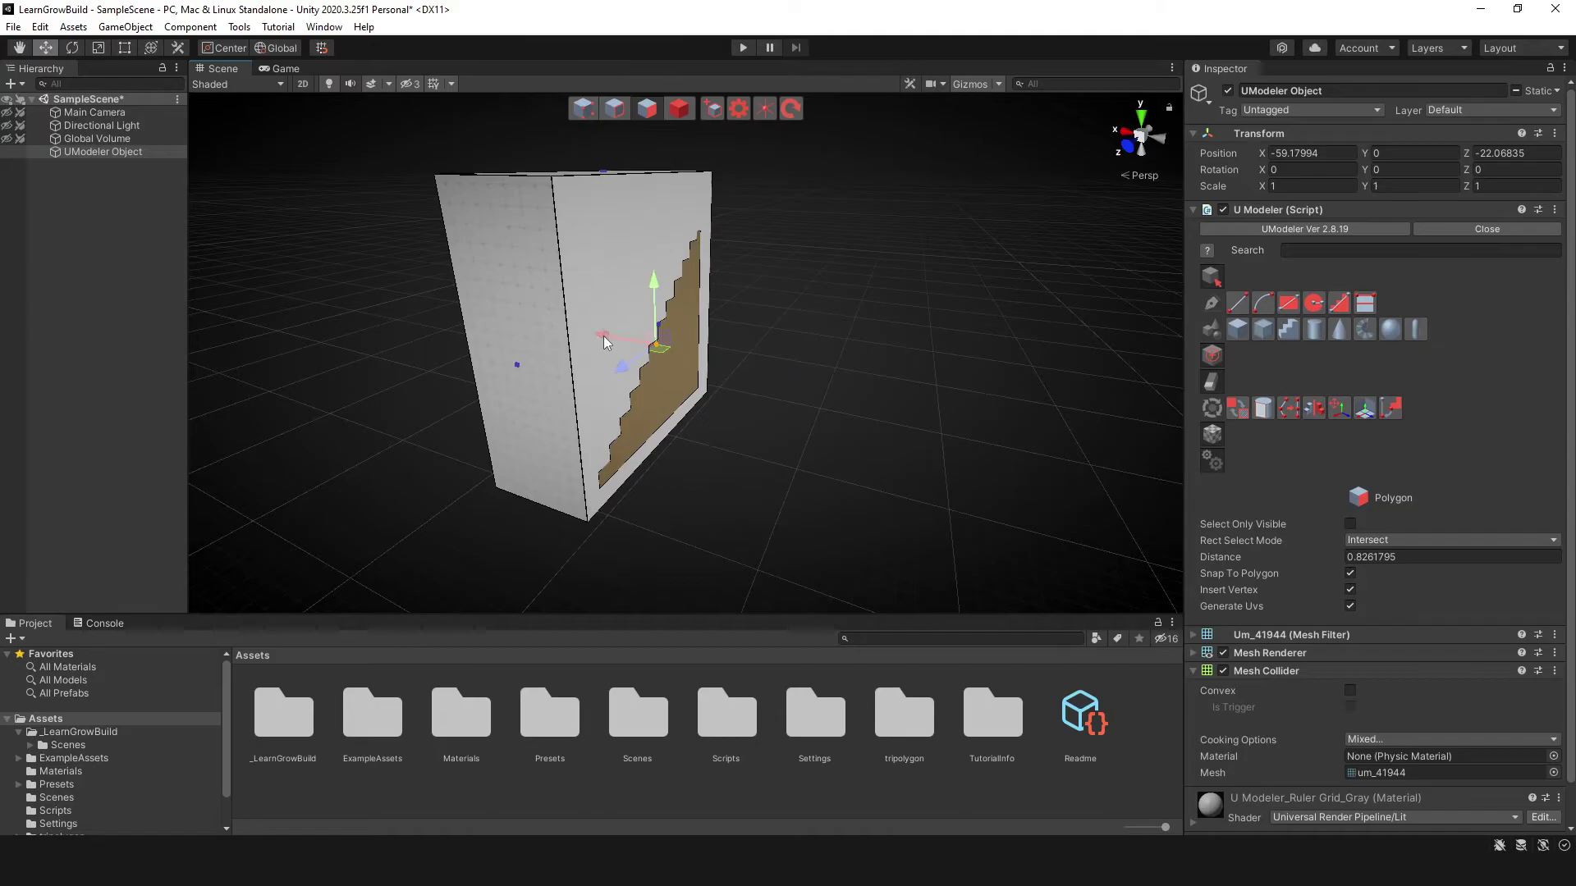
{"action": "left_click_drag", "start_coordinate": [603, 337], "coordinate": [670, 362]}
{"action": "left_click_drag", "start_coordinate": [770, 415], "coordinate": [745, 303], "text": "alt"}
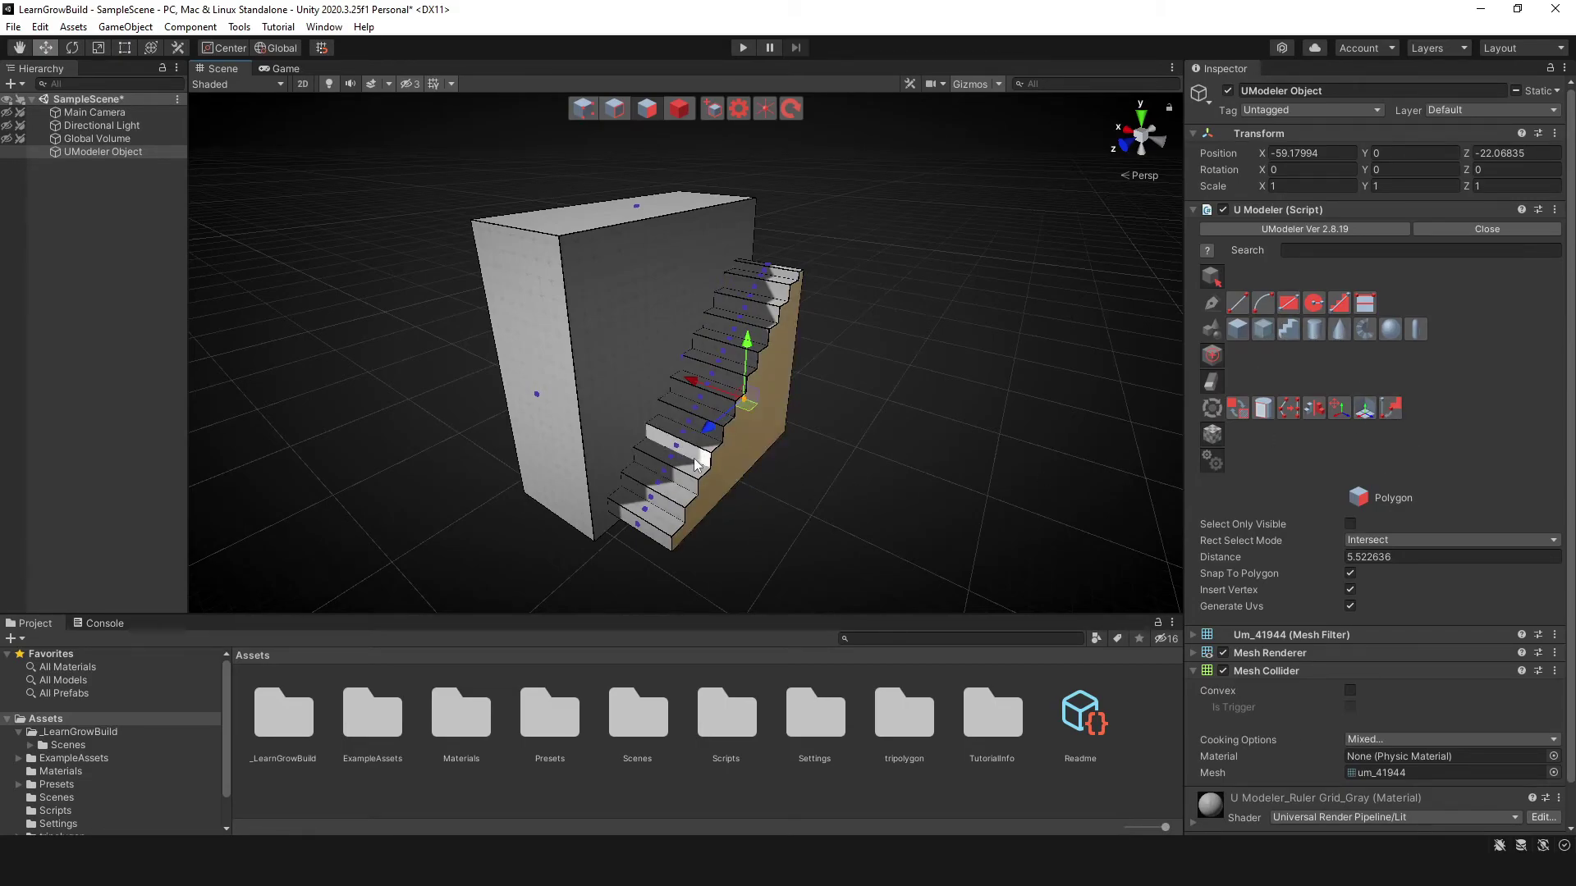
{"action": "left_click_drag", "start_coordinate": [706, 476], "coordinate": [617, 379], "text": "alt"}
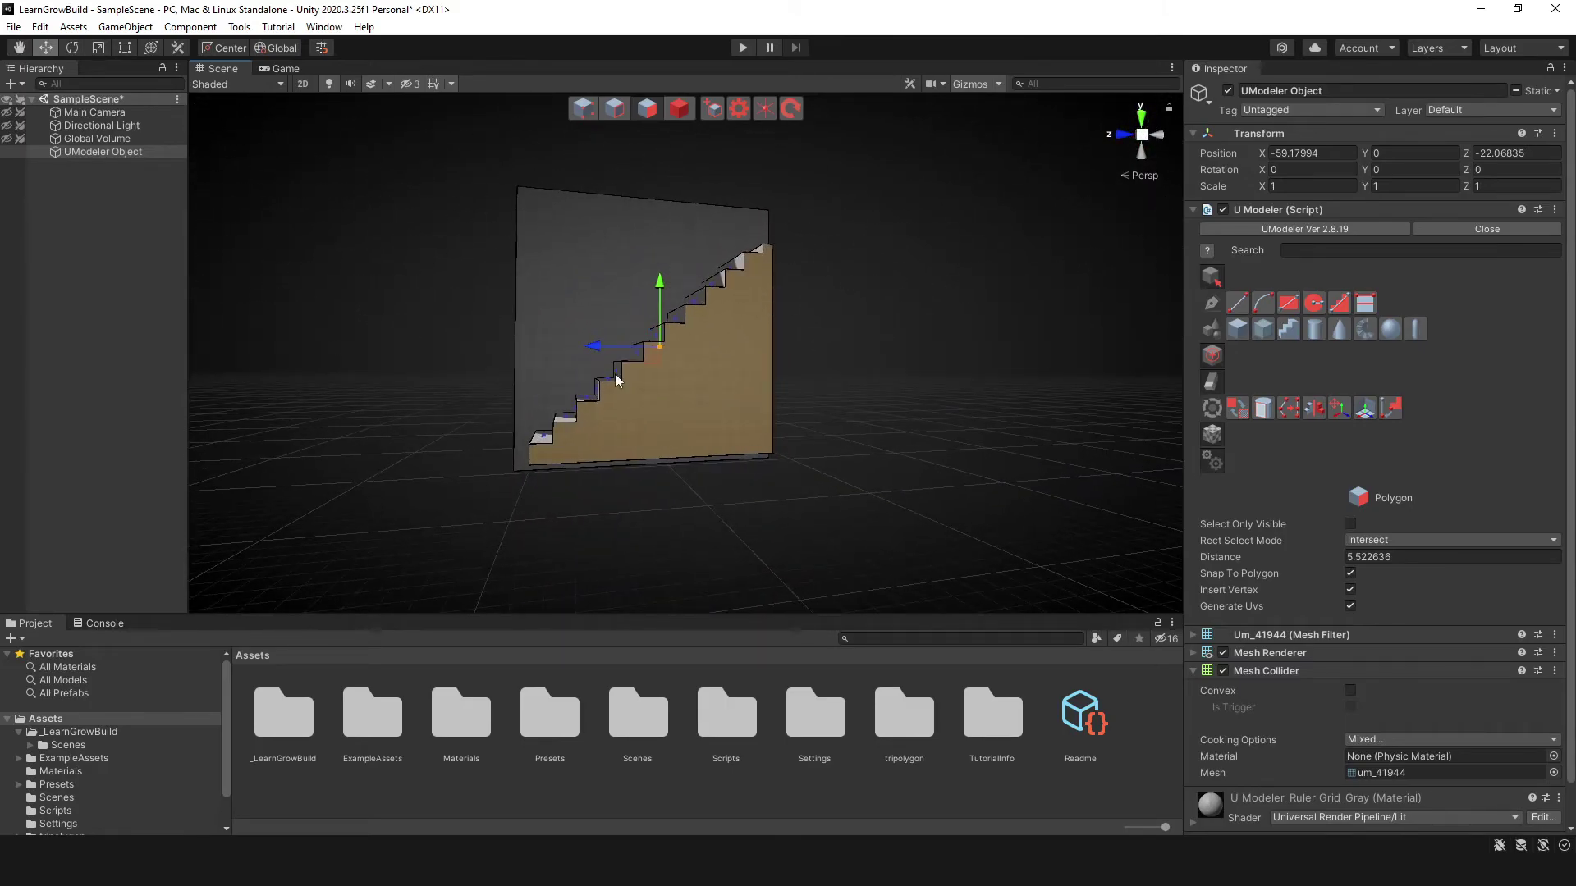
{"action": "left_click_drag", "start_coordinate": [533, 332], "coordinate": [575, 382], "text": "alt"}
{"action": "left_click", "coordinate": [679, 108]}
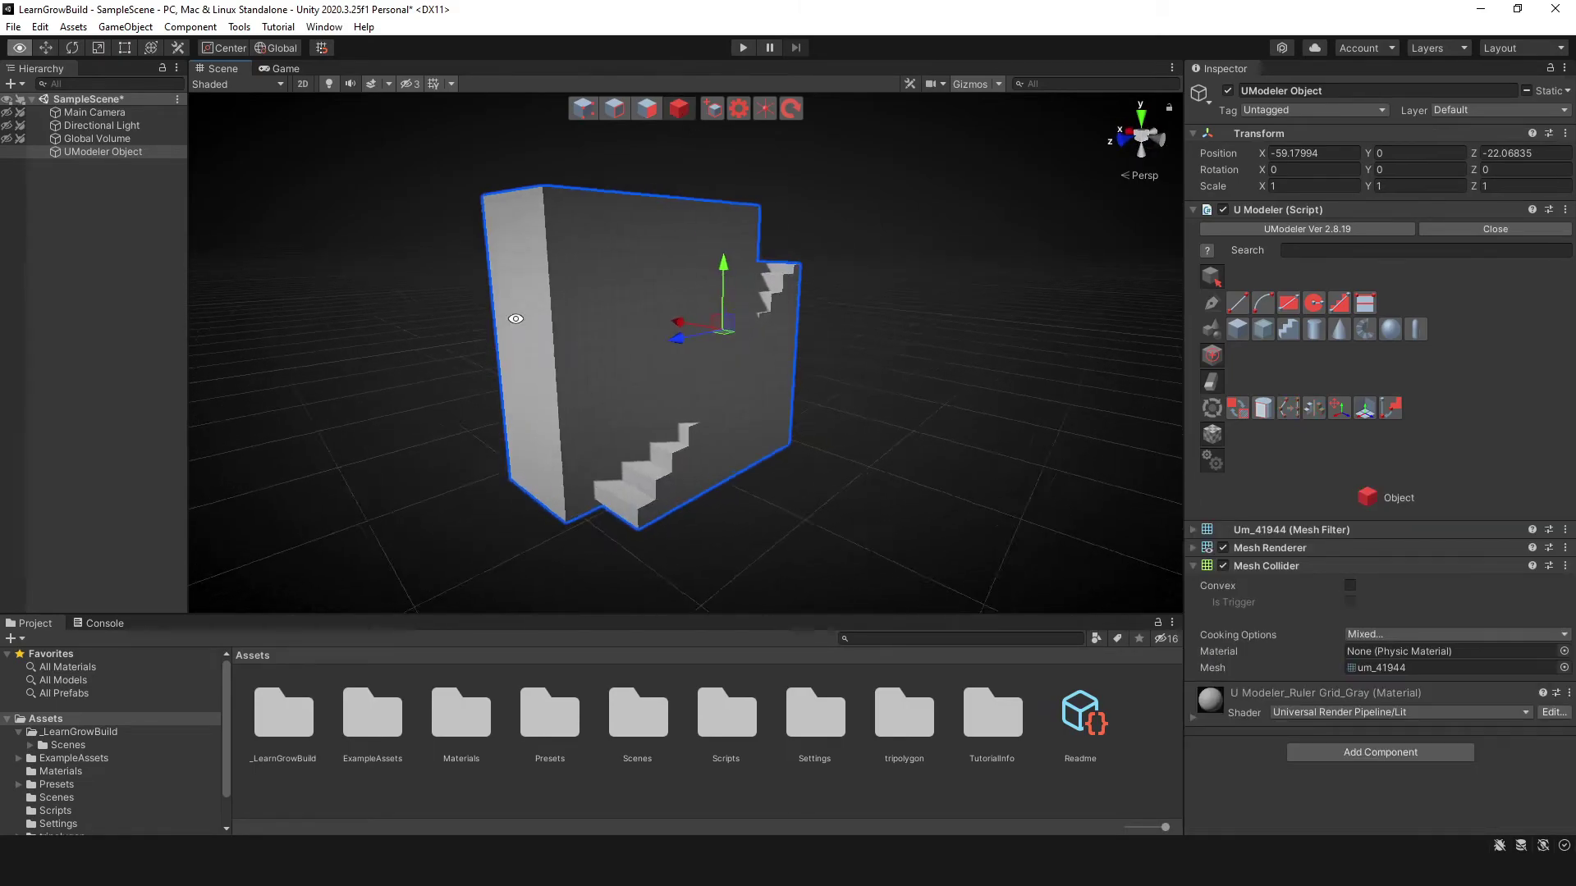
{"action": "left_click_drag", "start_coordinate": [515, 318], "coordinate": [637, 338], "text": "alt"}
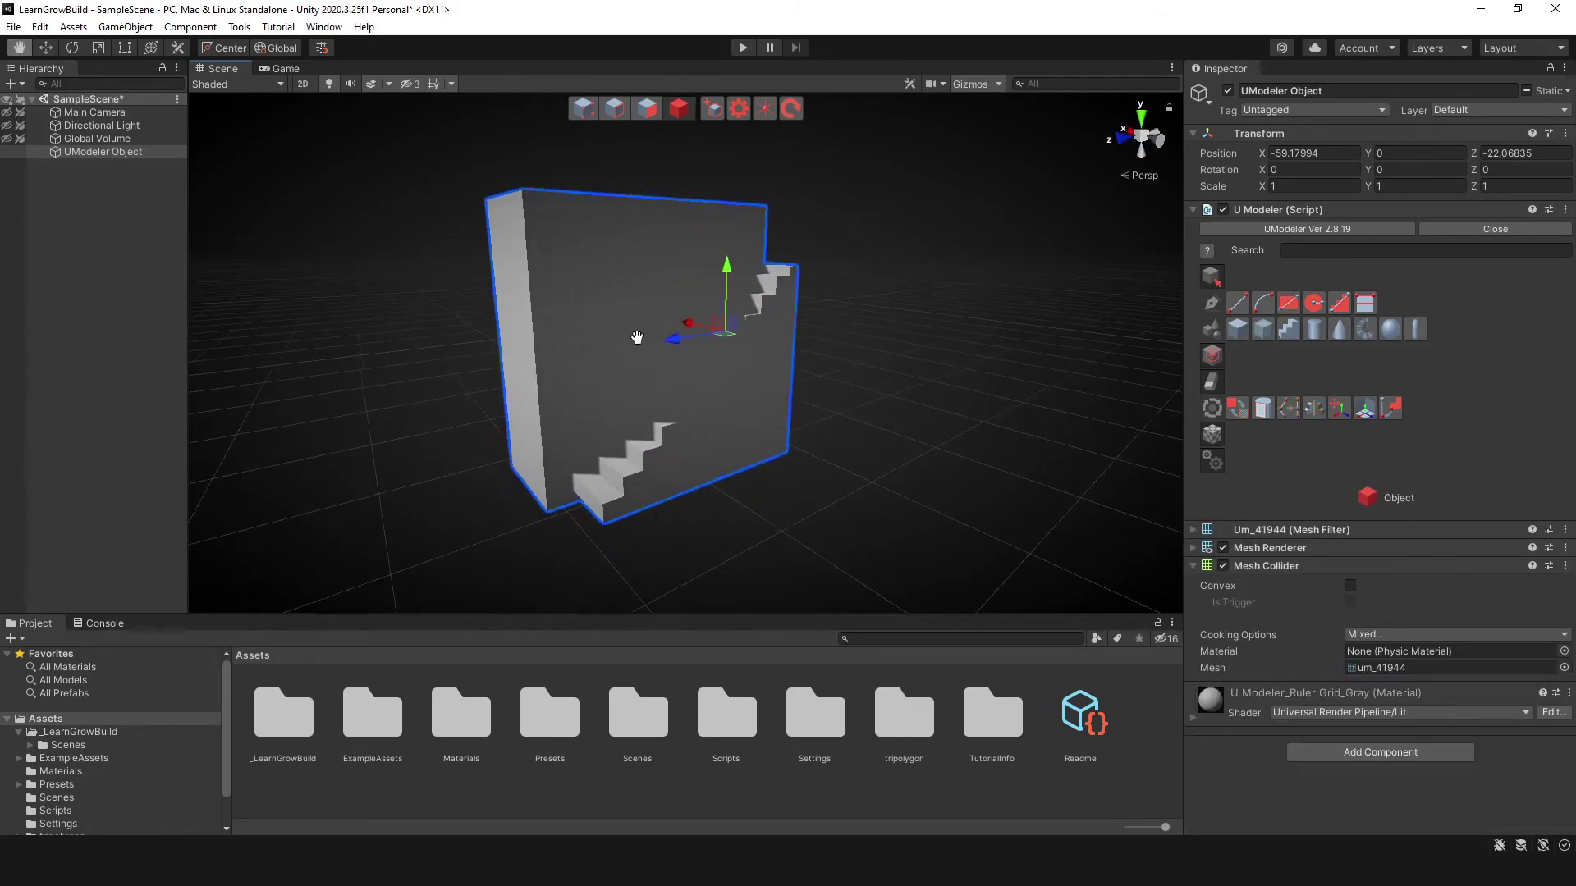
{"action": "middle_click_drag", "start_coordinate": [637, 337], "coordinate": [657, 370]}
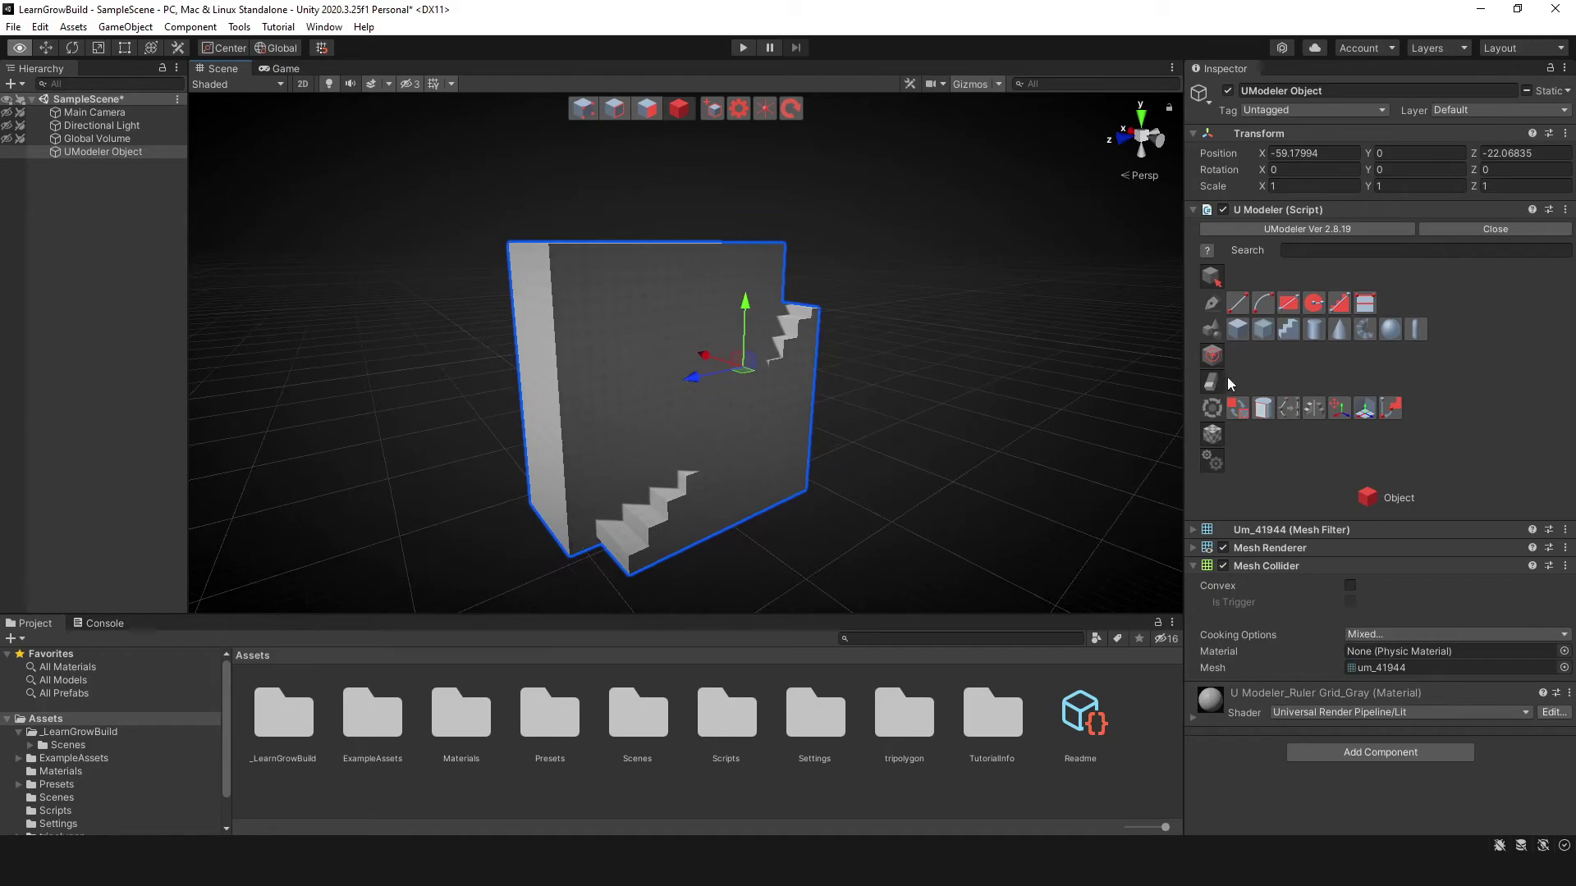
{"action": "left_click_drag", "start_coordinate": [931, 305], "coordinate": [986, 315], "text": "alt"}
Use the Parallel tool to add an edge about 0.23 below the top edge of the box's narrow end face
{"action": "left_click", "coordinate": [1365, 305]}
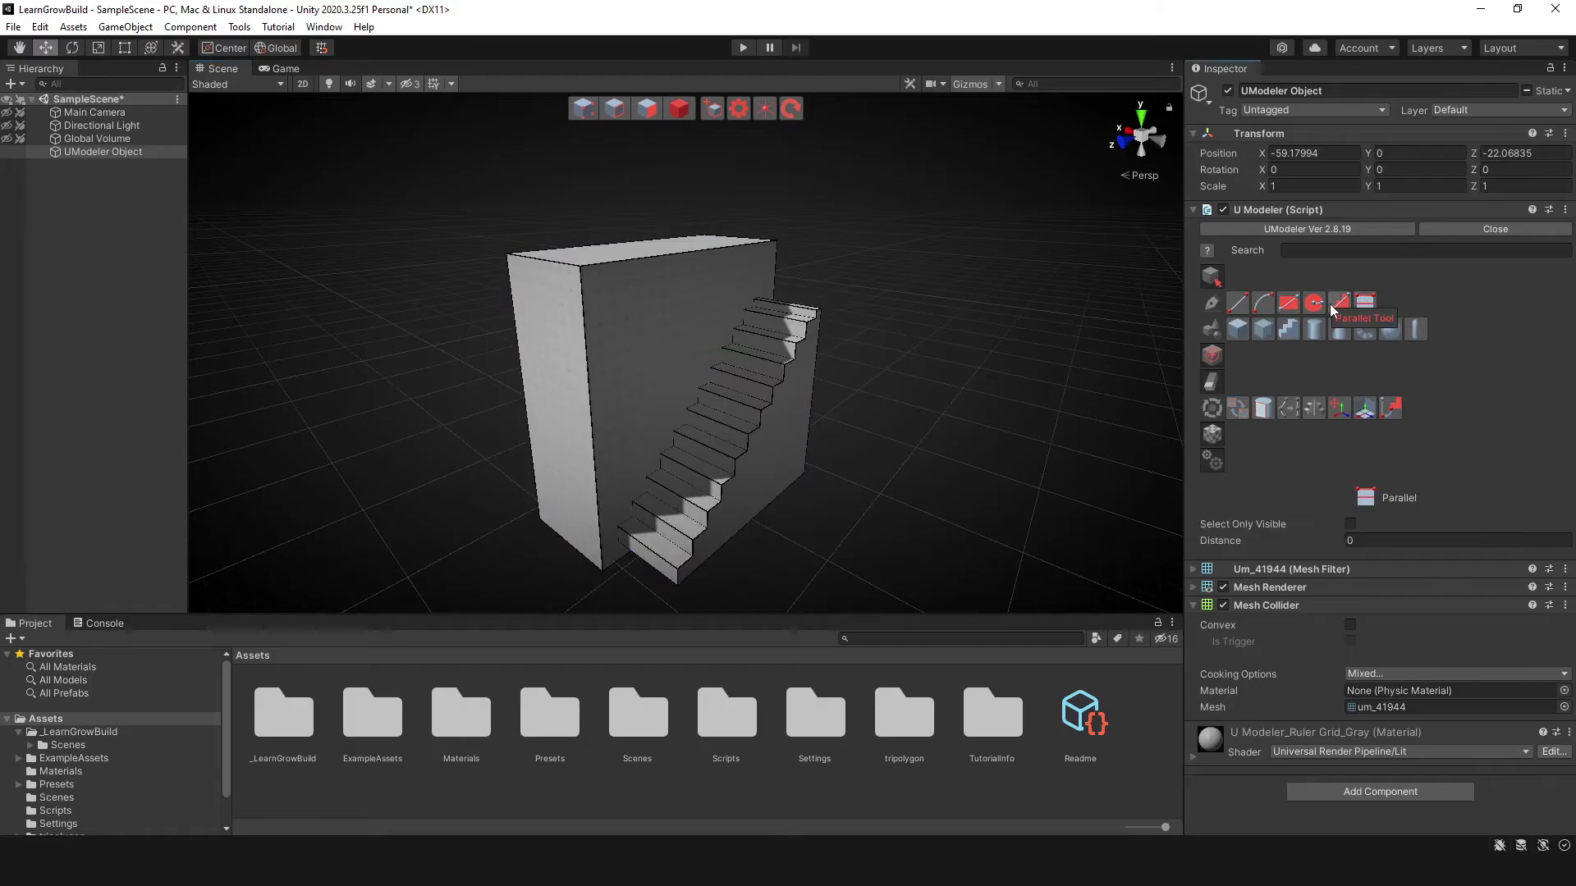
{"action": "scroll", "coordinate": [809, 339], "scroll_direction": "up", "scroll_amount": 5}
{"action": "left_click_drag", "start_coordinate": [580, 270], "coordinate": [763, 303], "text": "alt"}
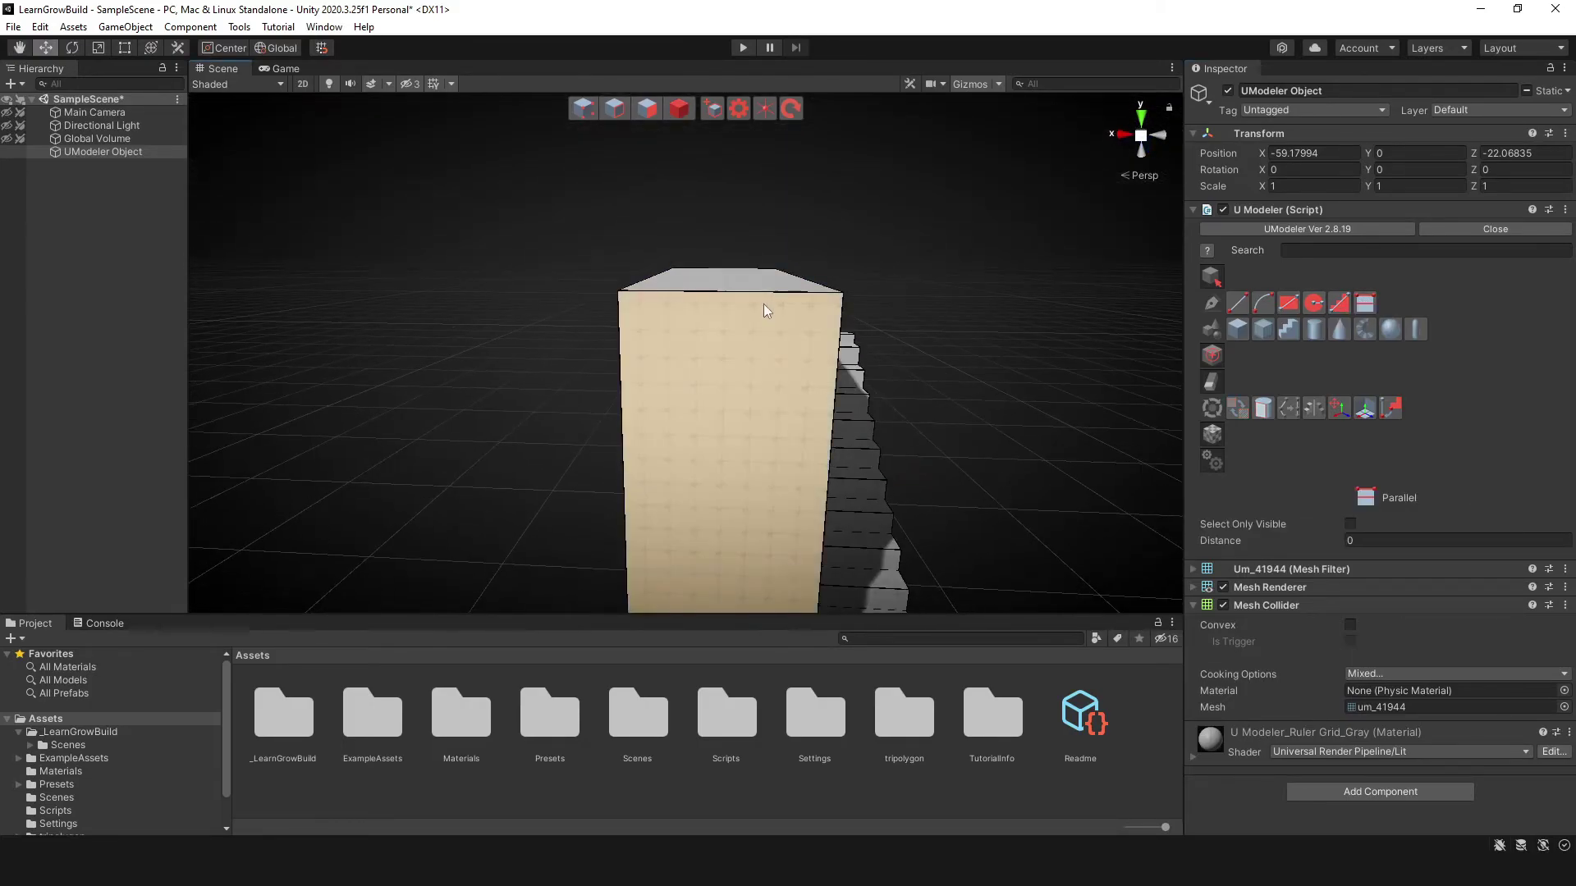
{"action": "left_click", "coordinate": [654, 108]}
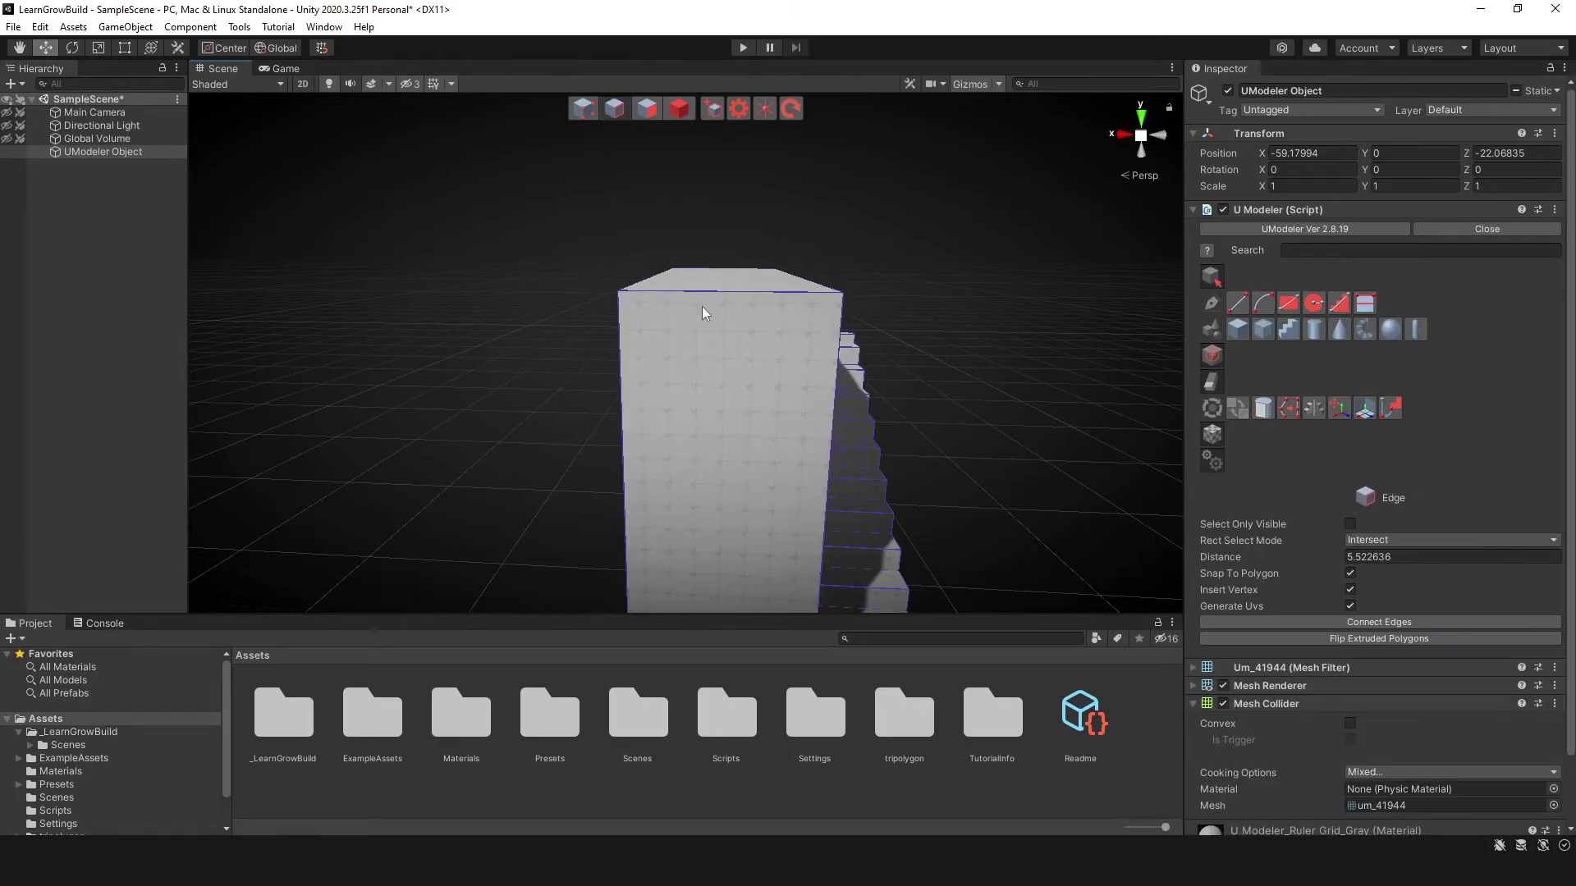
{"action": "left_click", "coordinate": [1366, 308]}
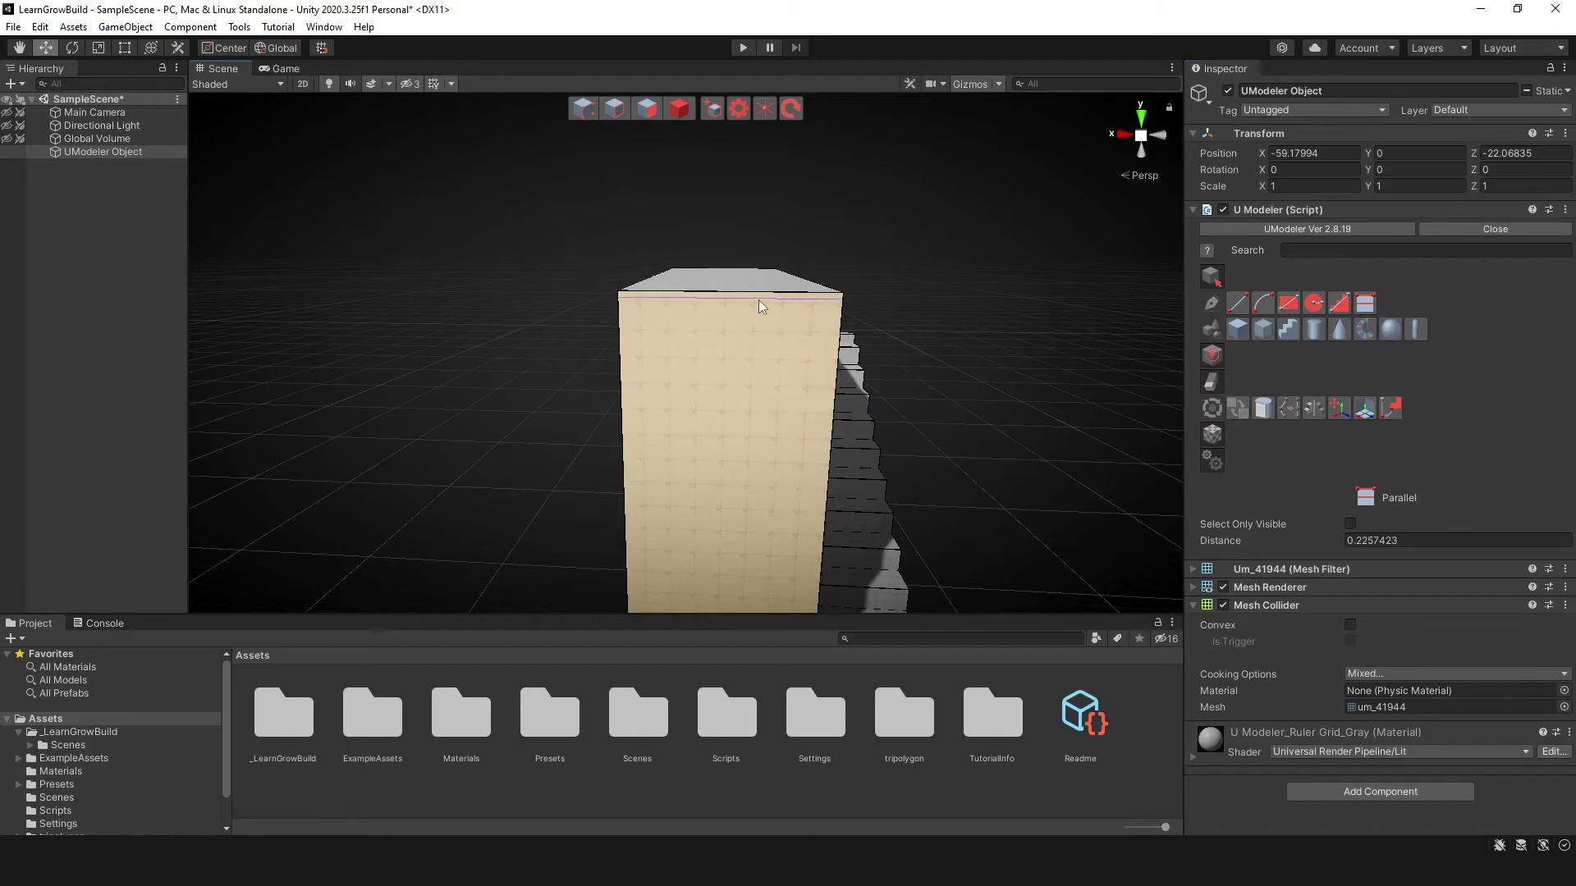
{"action": "left_click", "coordinate": [759, 298]}
{"action": "scroll", "coordinate": [760, 304], "scroll_direction": "up", "scroll_amount": 3}
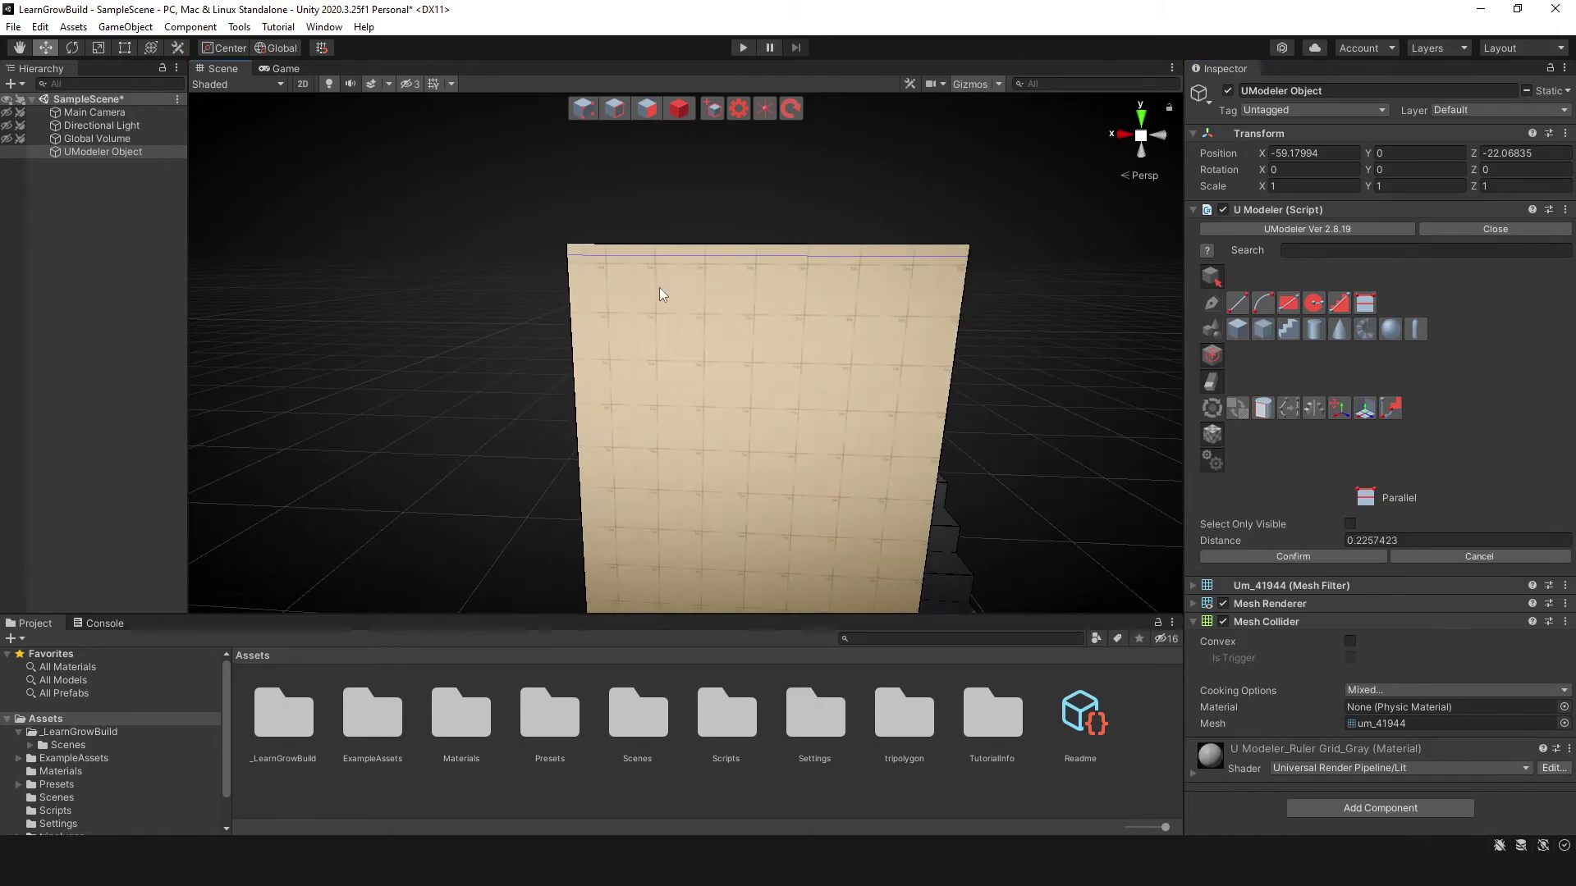
Add closely spaced parallel edges on the top face along its short and long sides, about 0.11 to 0.21 apart
{"action": "left_click_drag", "start_coordinate": [659, 288], "coordinate": [823, 351], "text": "alt"}
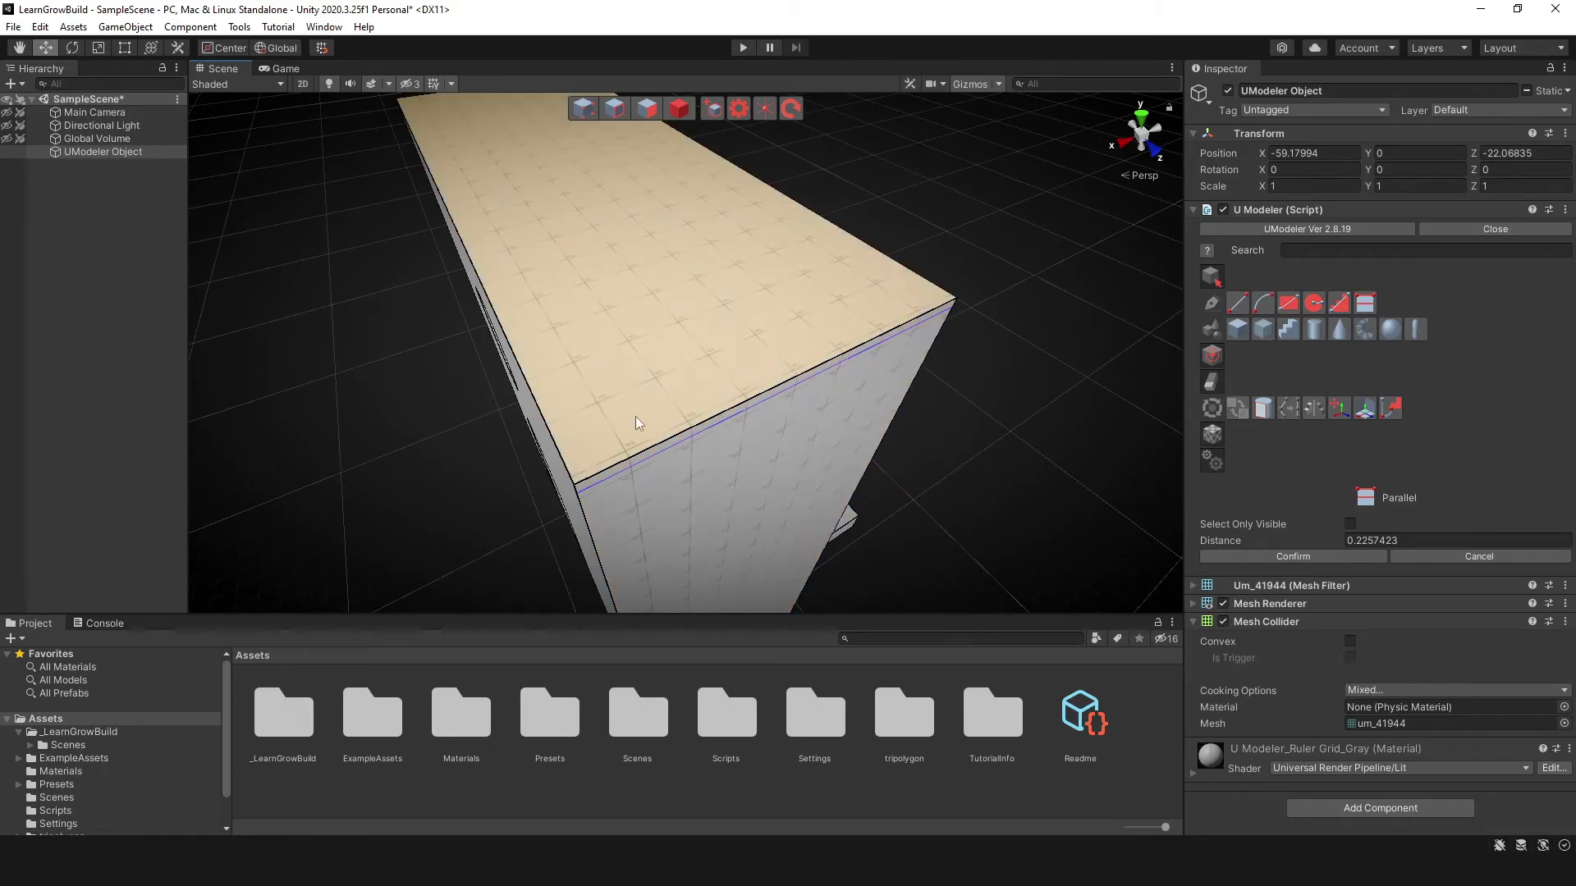
{"action": "left_click_drag", "start_coordinate": [661, 454], "coordinate": [701, 382], "text": "alt"}
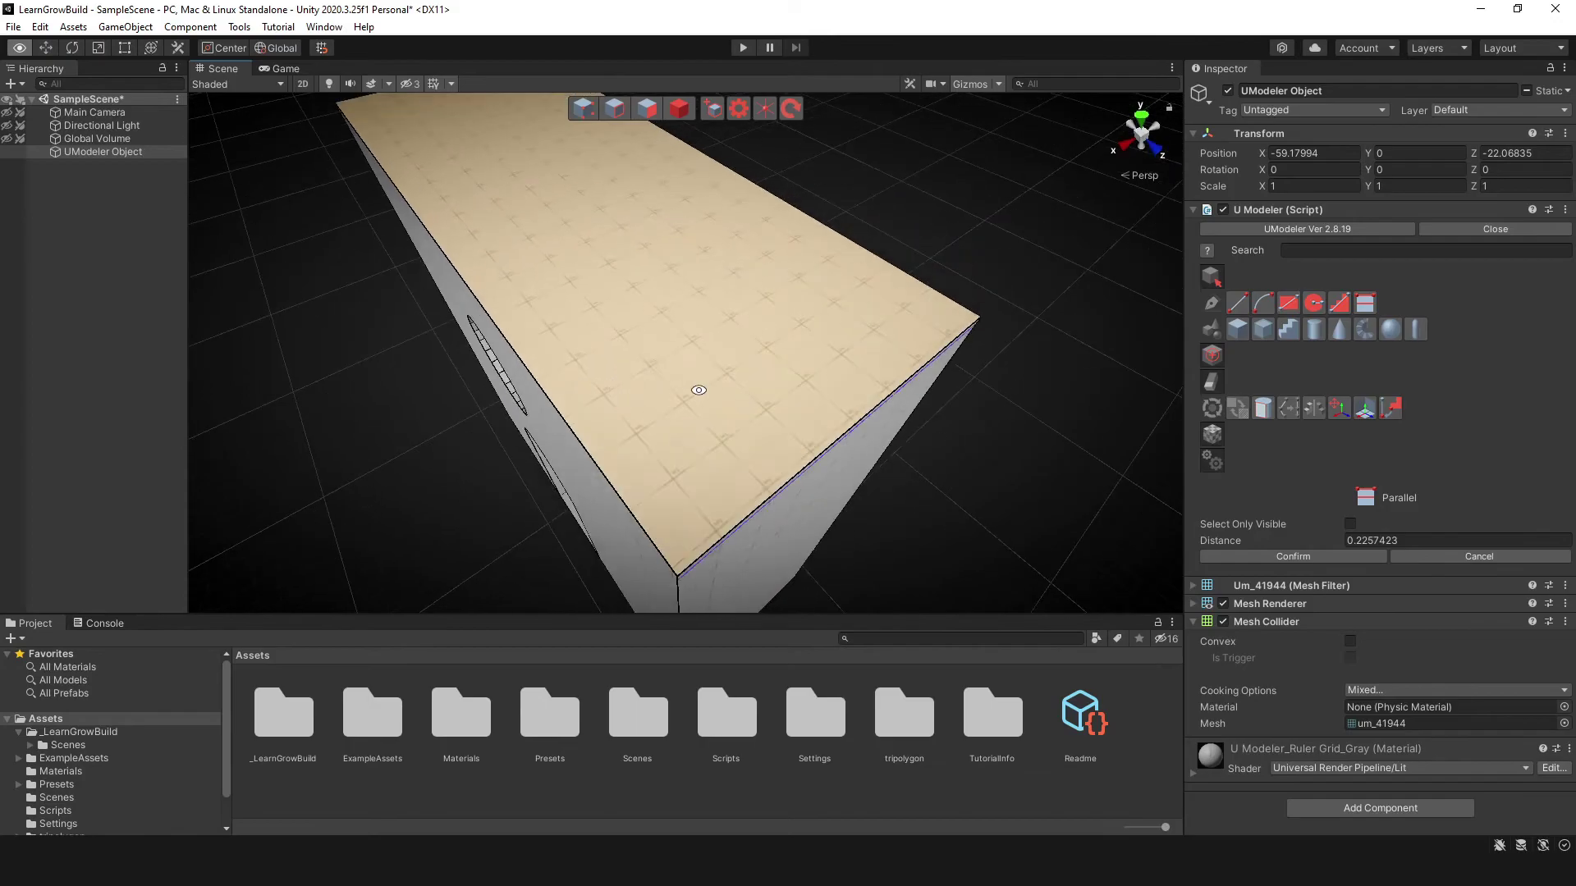
{"action": "left_click_drag", "start_coordinate": [819, 451], "coordinate": [756, 357], "text": "alt"}
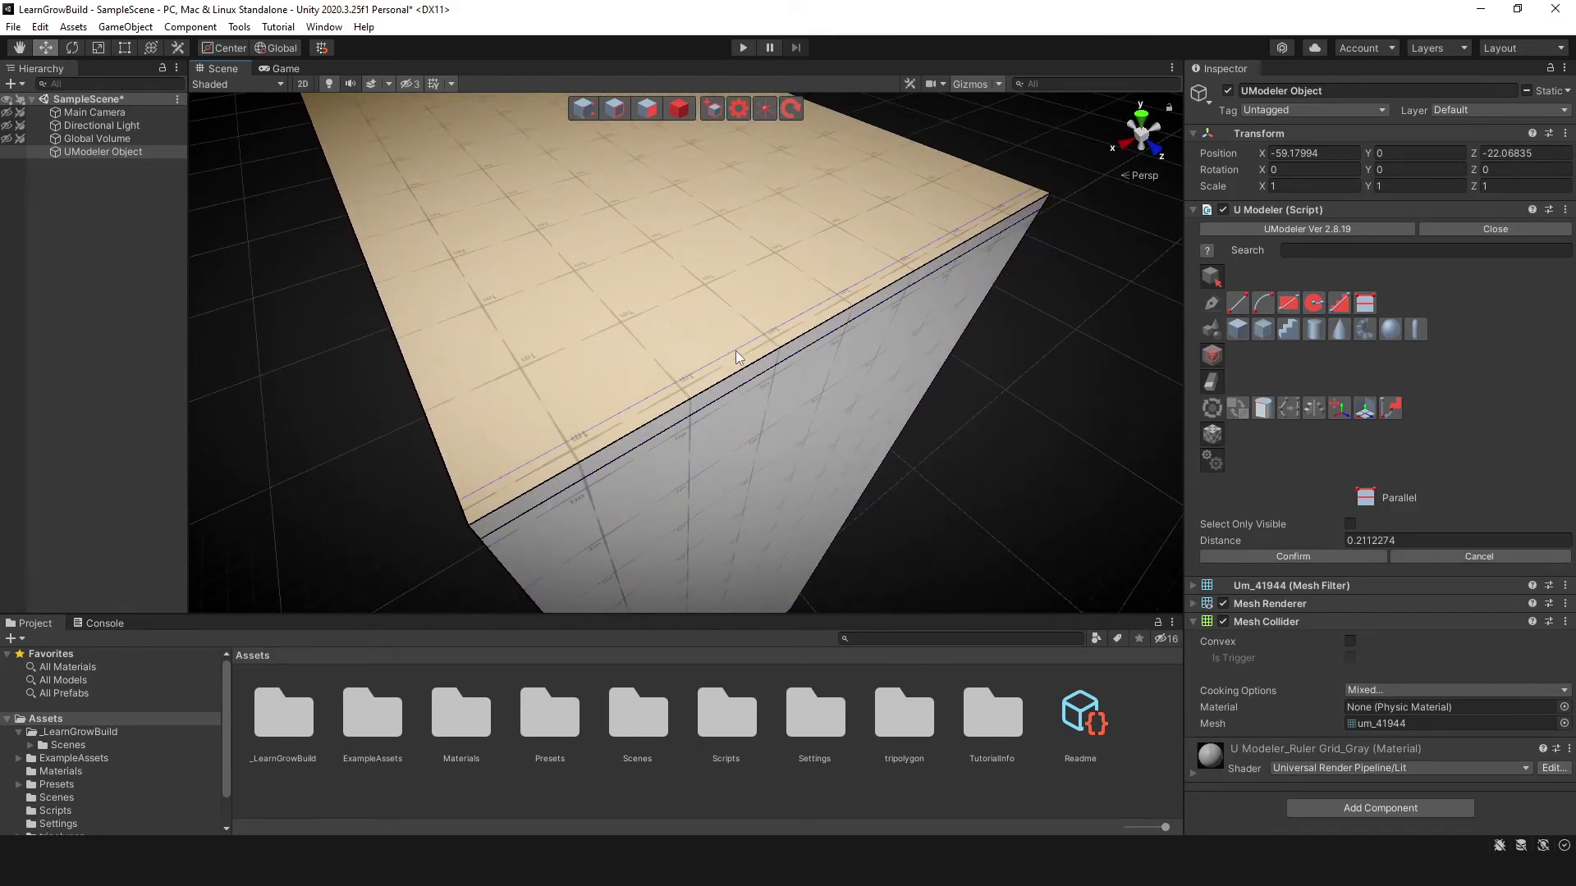
{"action": "left_click", "coordinate": [719, 343]}
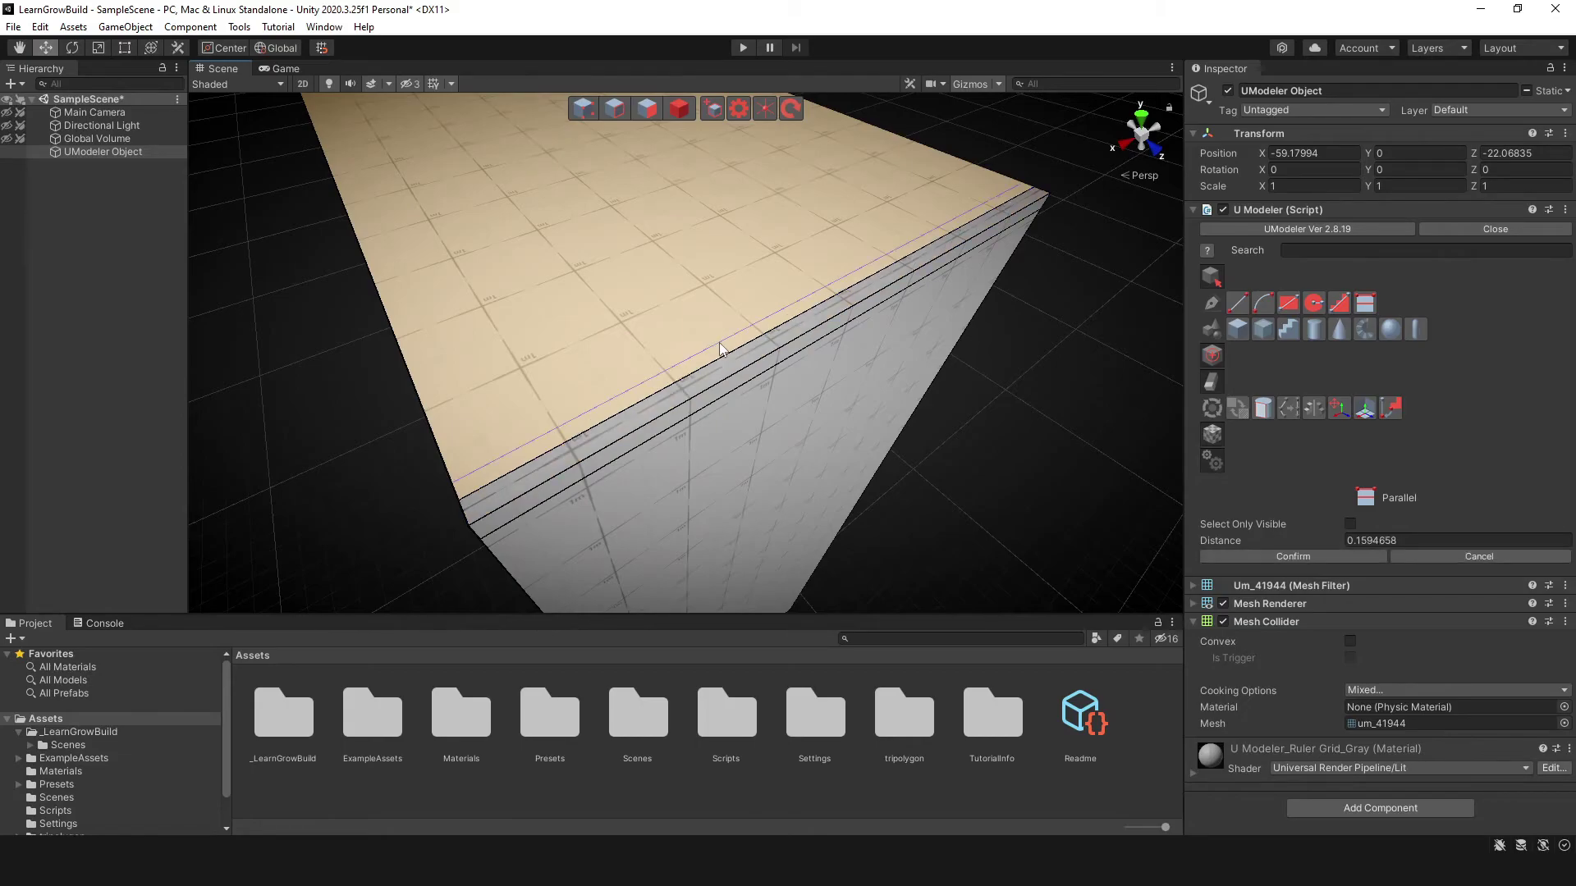
{"action": "left_click", "coordinate": [713, 336]}
{"action": "left_click", "coordinate": [446, 431]}
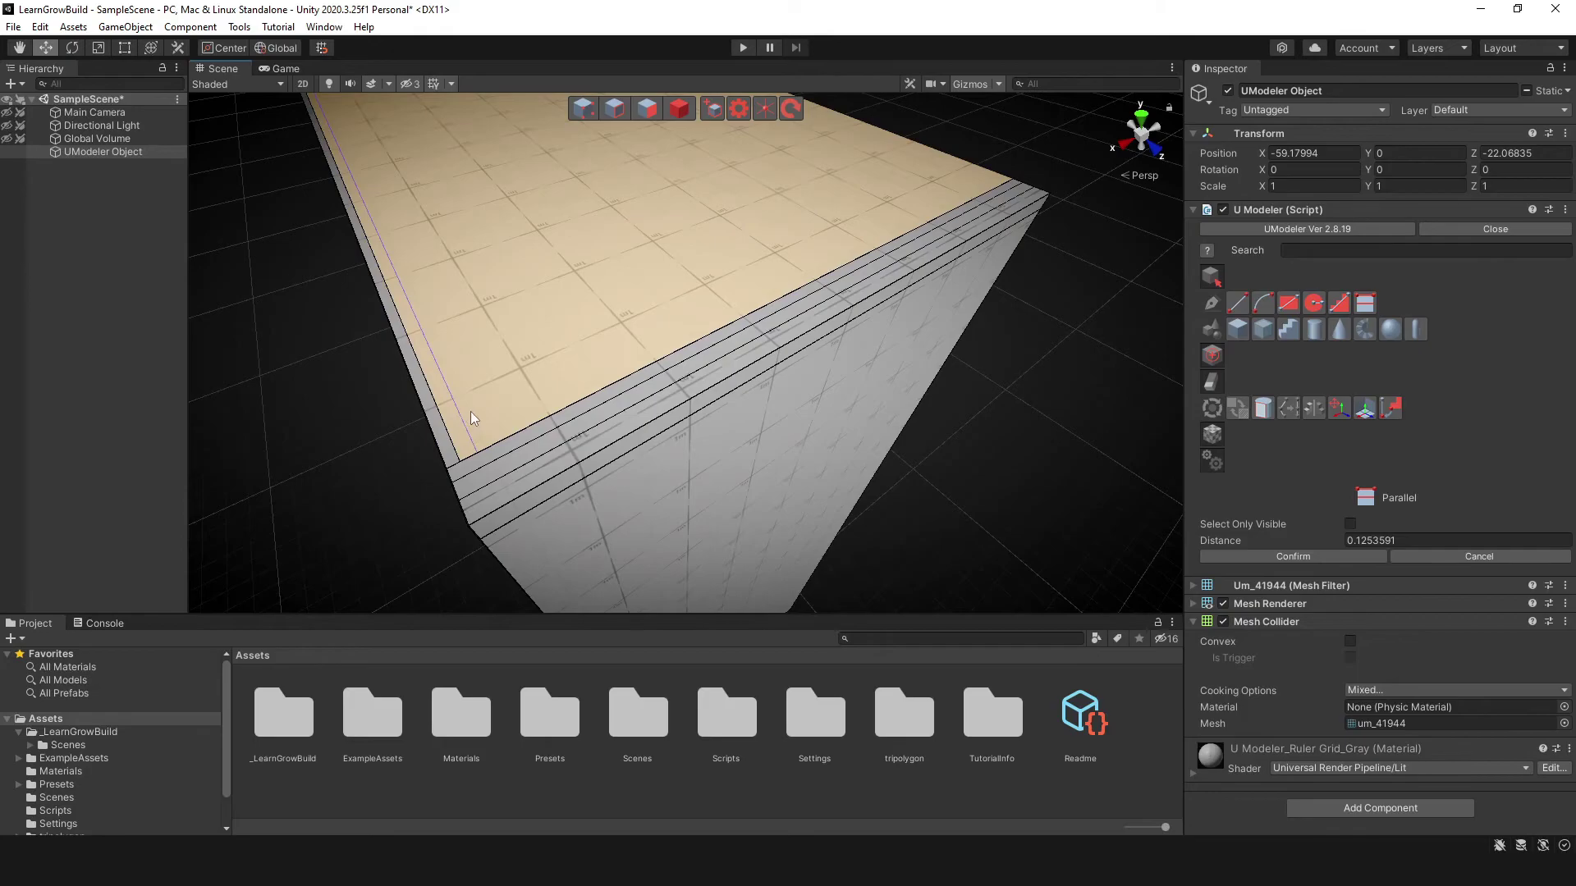
{"action": "left_click", "coordinate": [472, 411]}
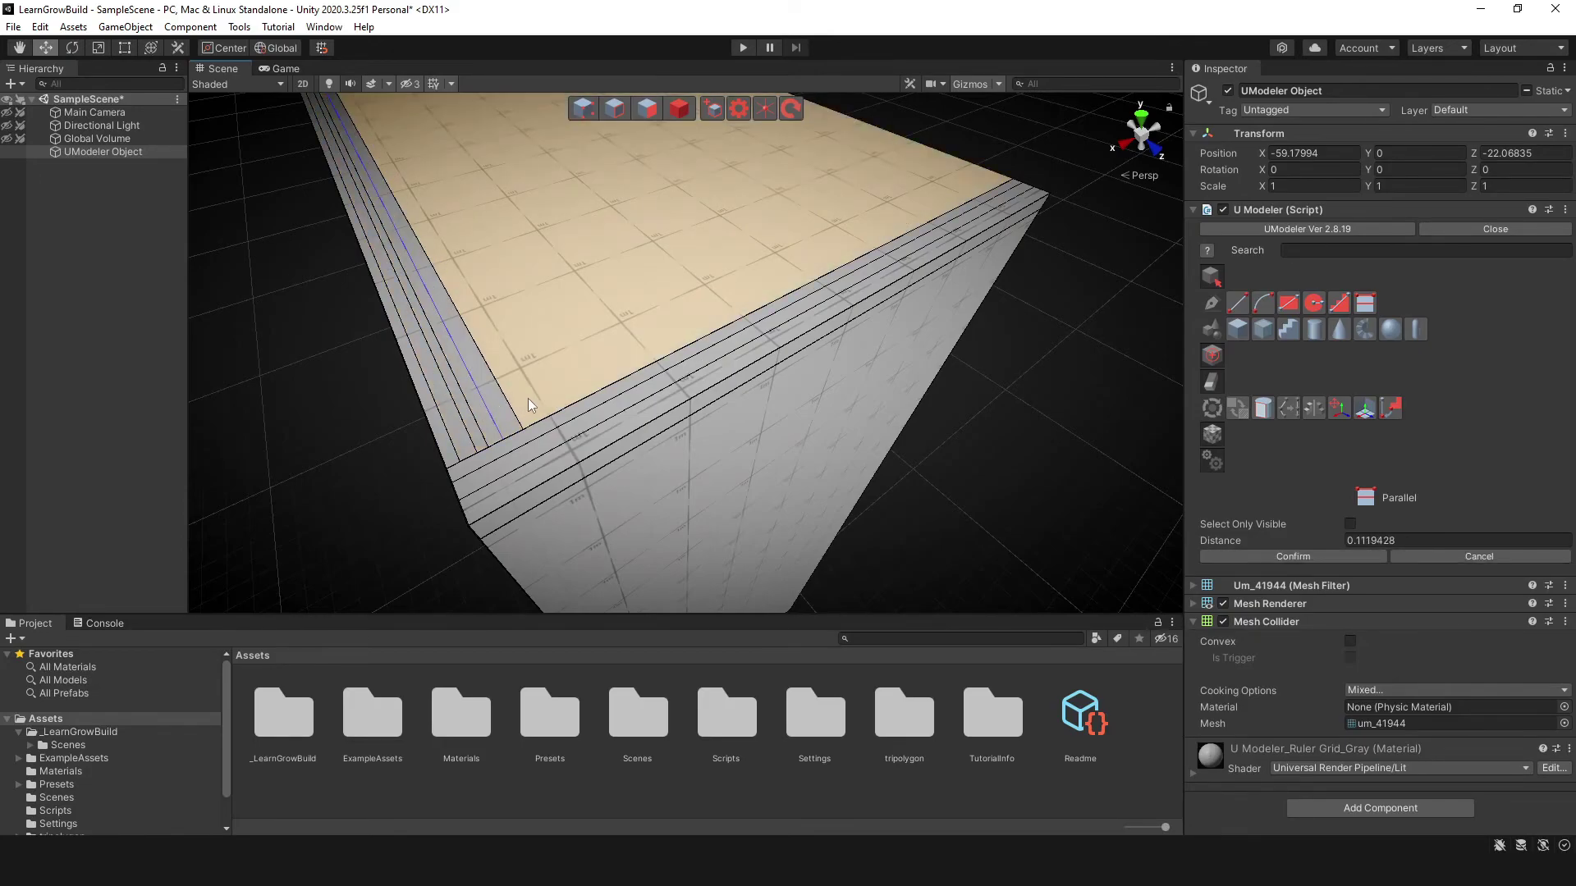
Add vertical parallel edges across the narrow end face, one at a distance of 1 and the next about 0.45 beyond it
{"action": "left_click_drag", "start_coordinate": [528, 397], "coordinate": [600, 330], "text": "alt"}
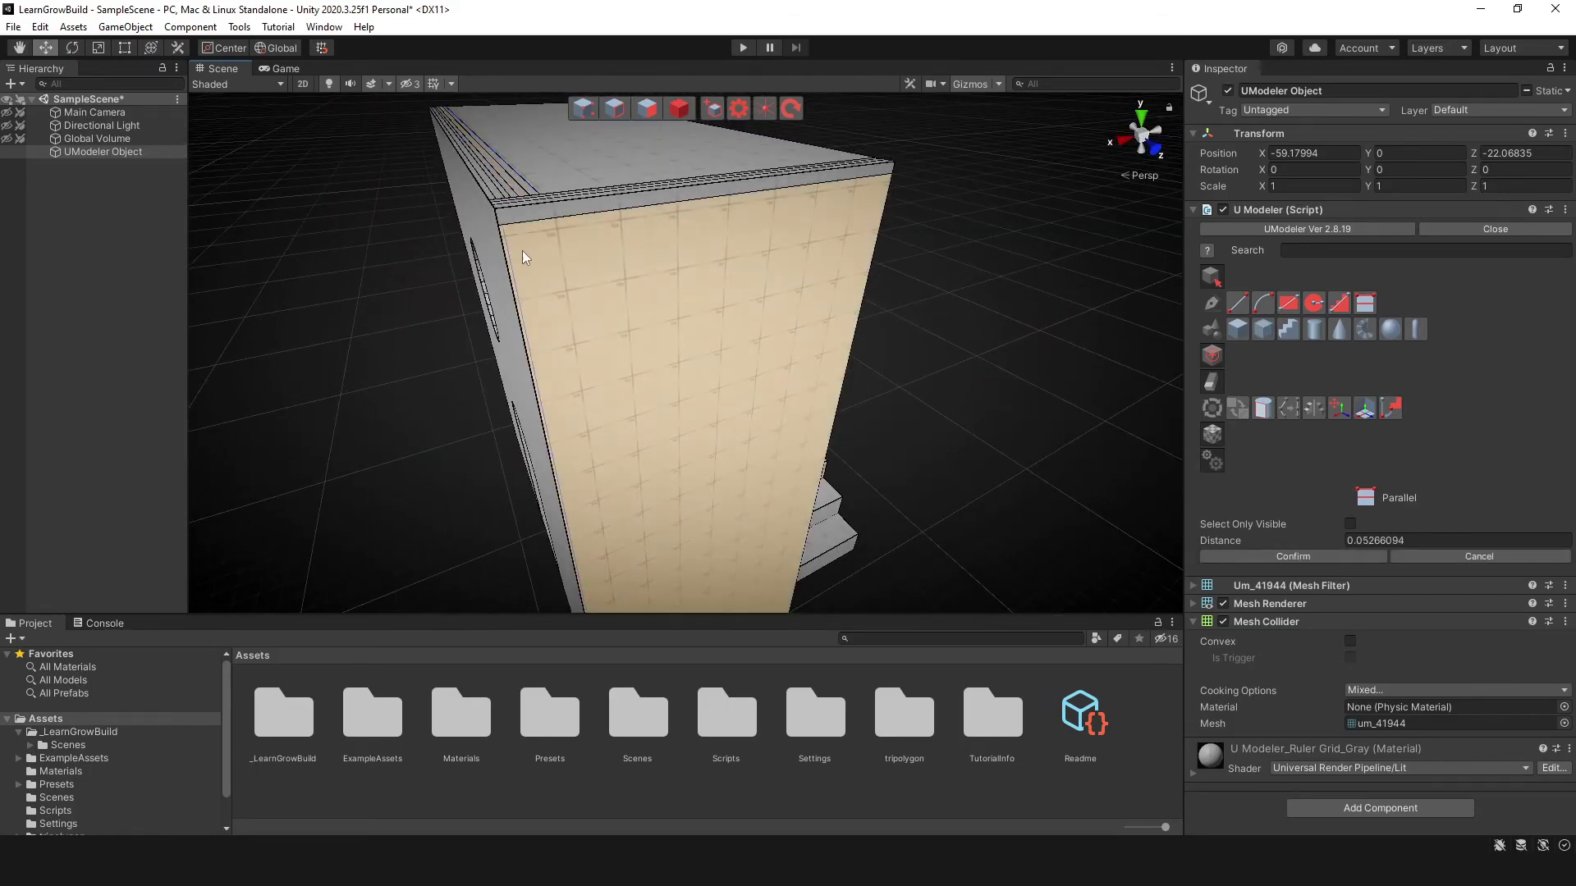
{"action": "left_click", "coordinate": [522, 250]}
{"action": "left_click", "coordinate": [1334, 540]}
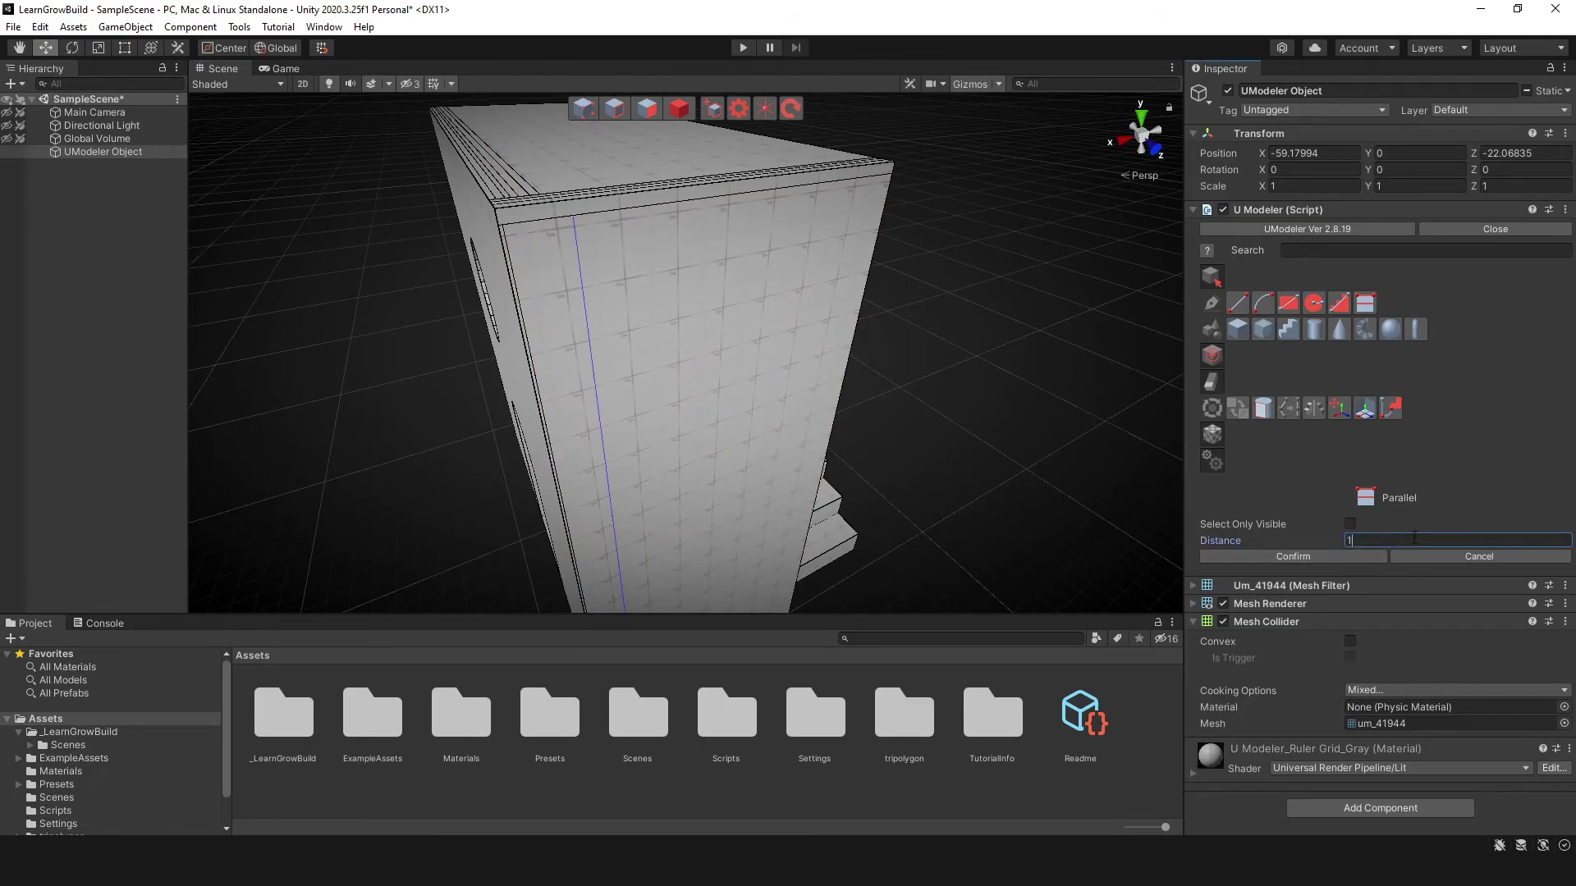
{"action": "left_click", "coordinate": [608, 289]}
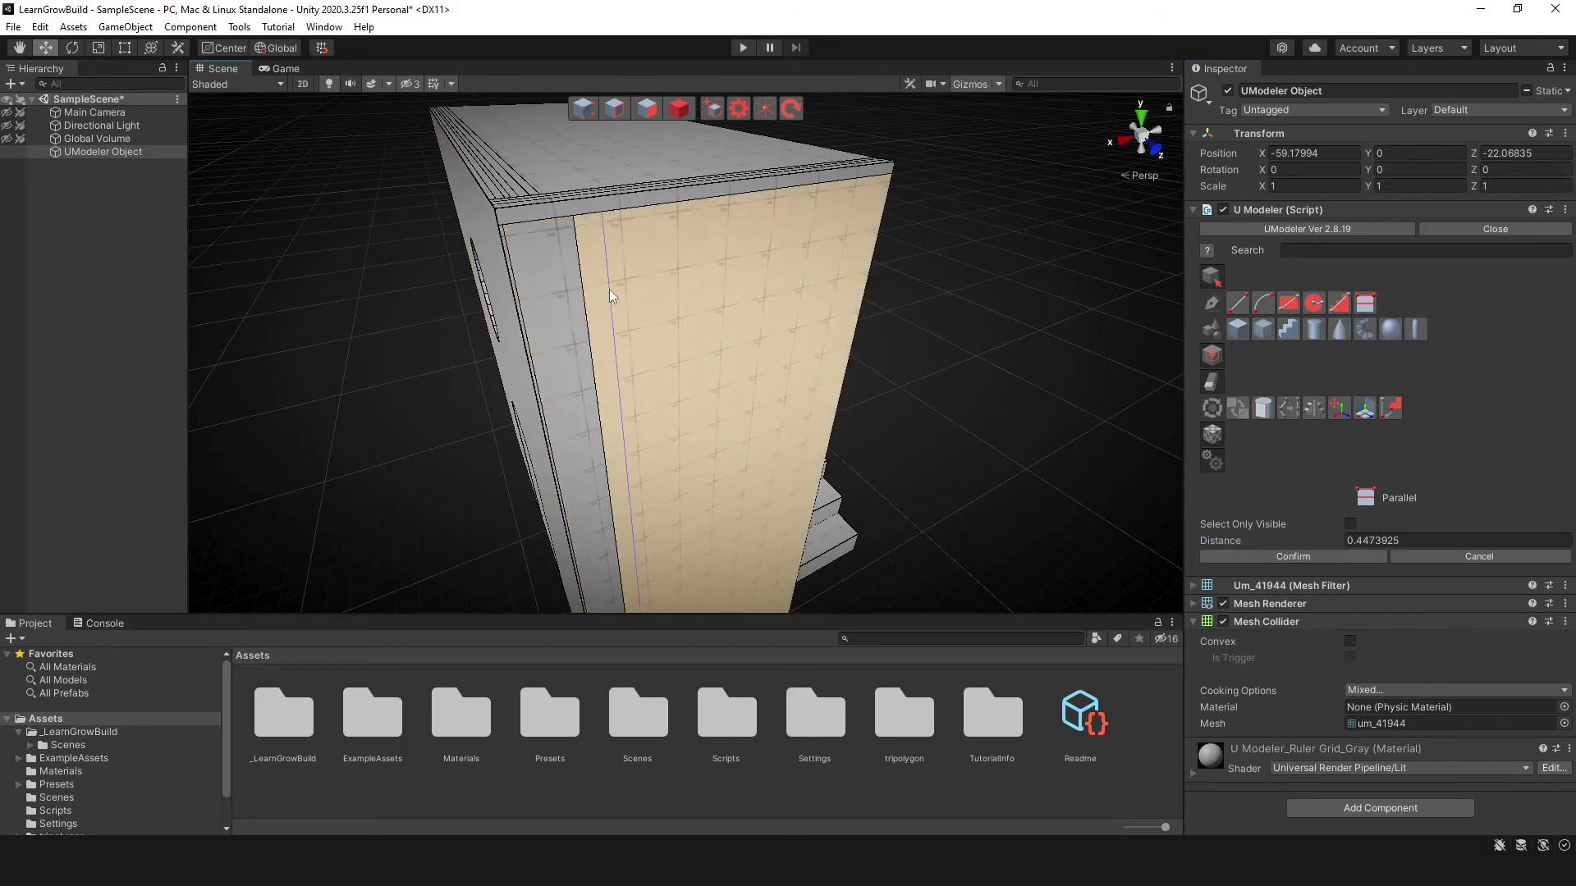
{"action": "left_click", "coordinate": [609, 289]}
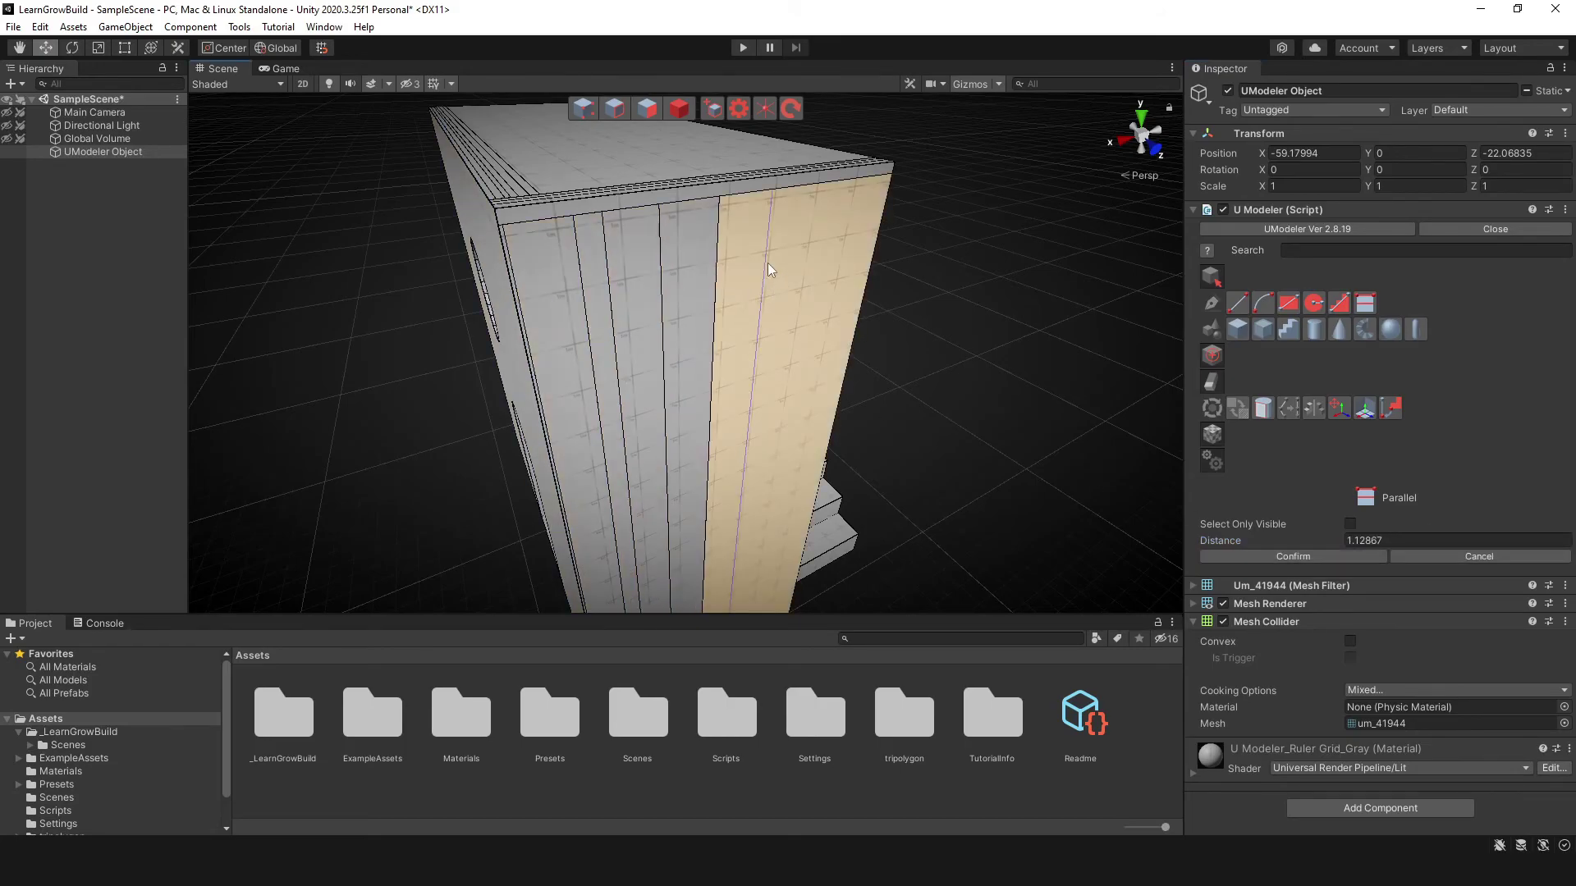
Divide the remaining top face into lengthwise strips with parallel edges, starting with one about 3.04 from the long side
{"action": "left_click_drag", "start_coordinate": [767, 263], "coordinate": [888, 427], "text": "alt"}
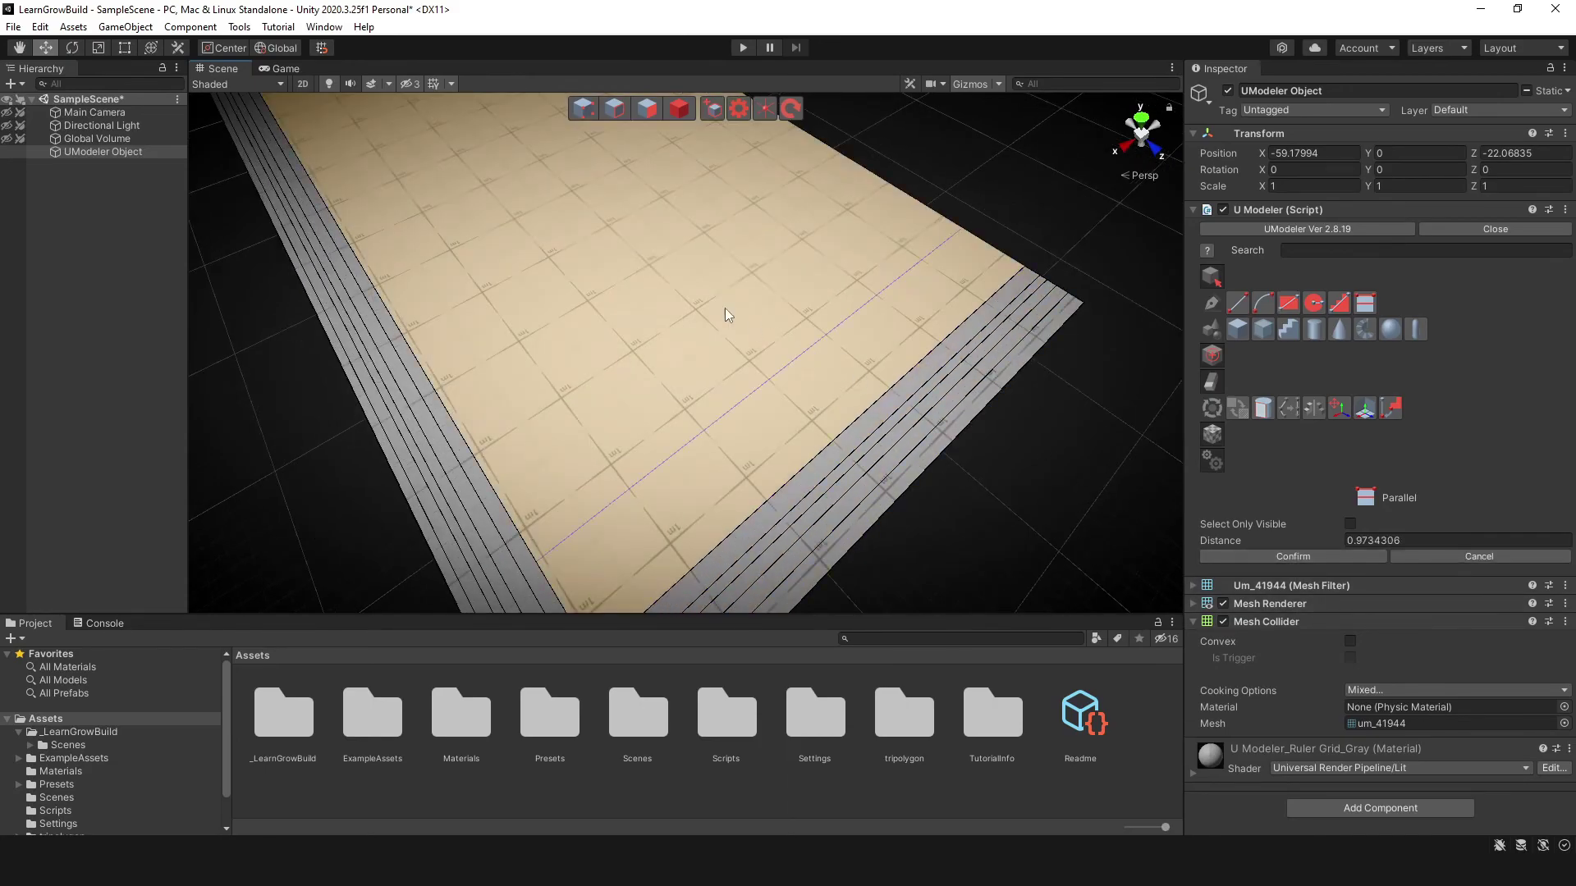
{"action": "left_click_drag", "start_coordinate": [726, 308], "coordinate": [643, 330], "text": "alt"}
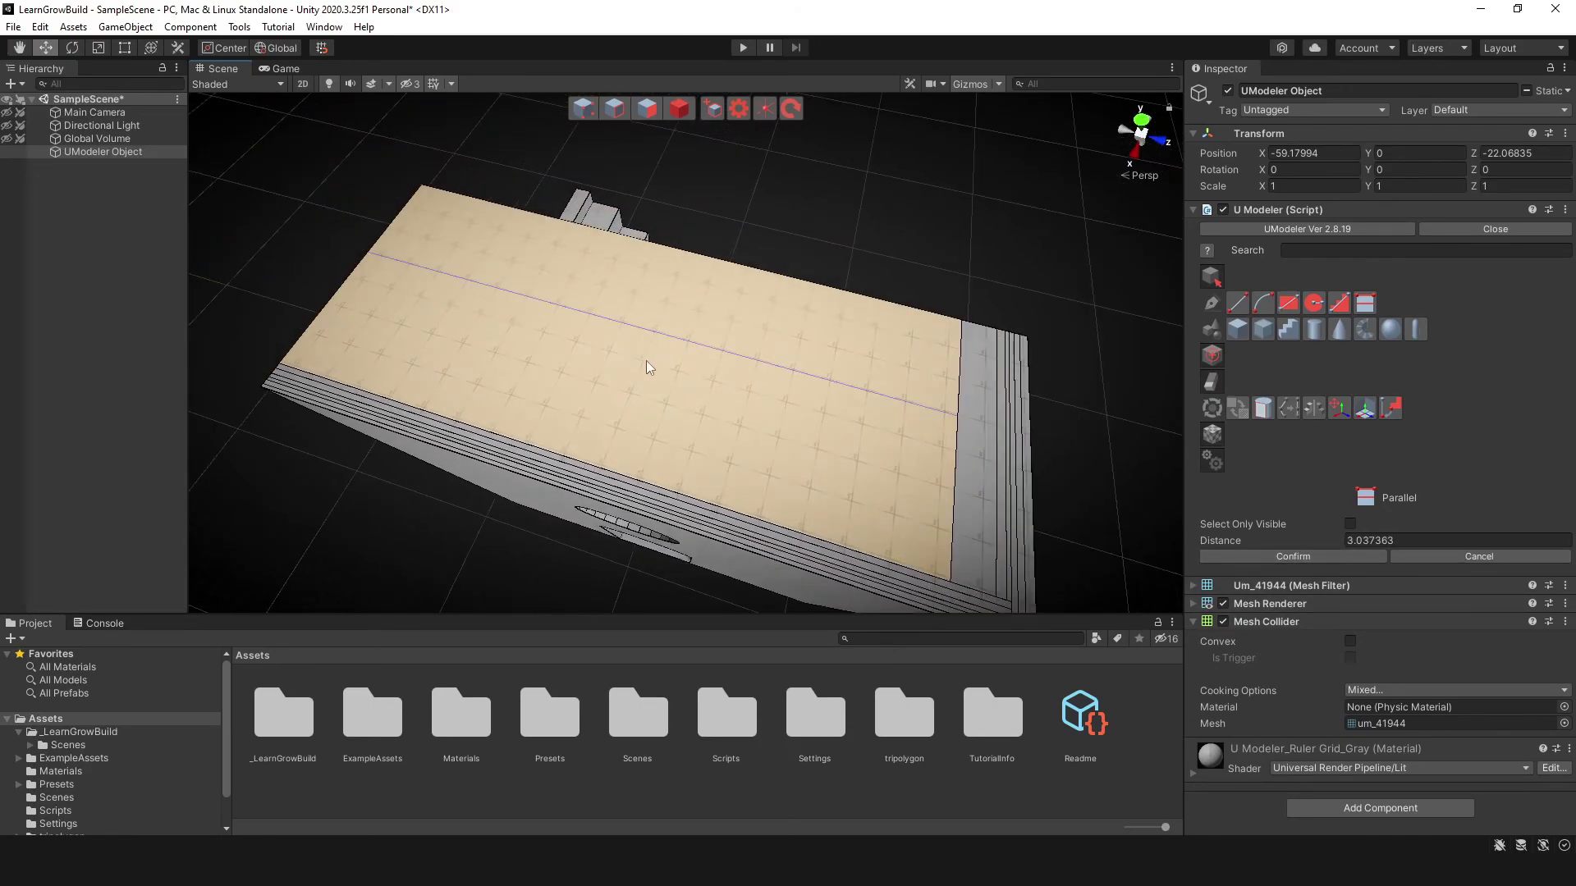
{"action": "left_click", "coordinate": [682, 295]}
{"action": "left_click", "coordinate": [666, 377]}
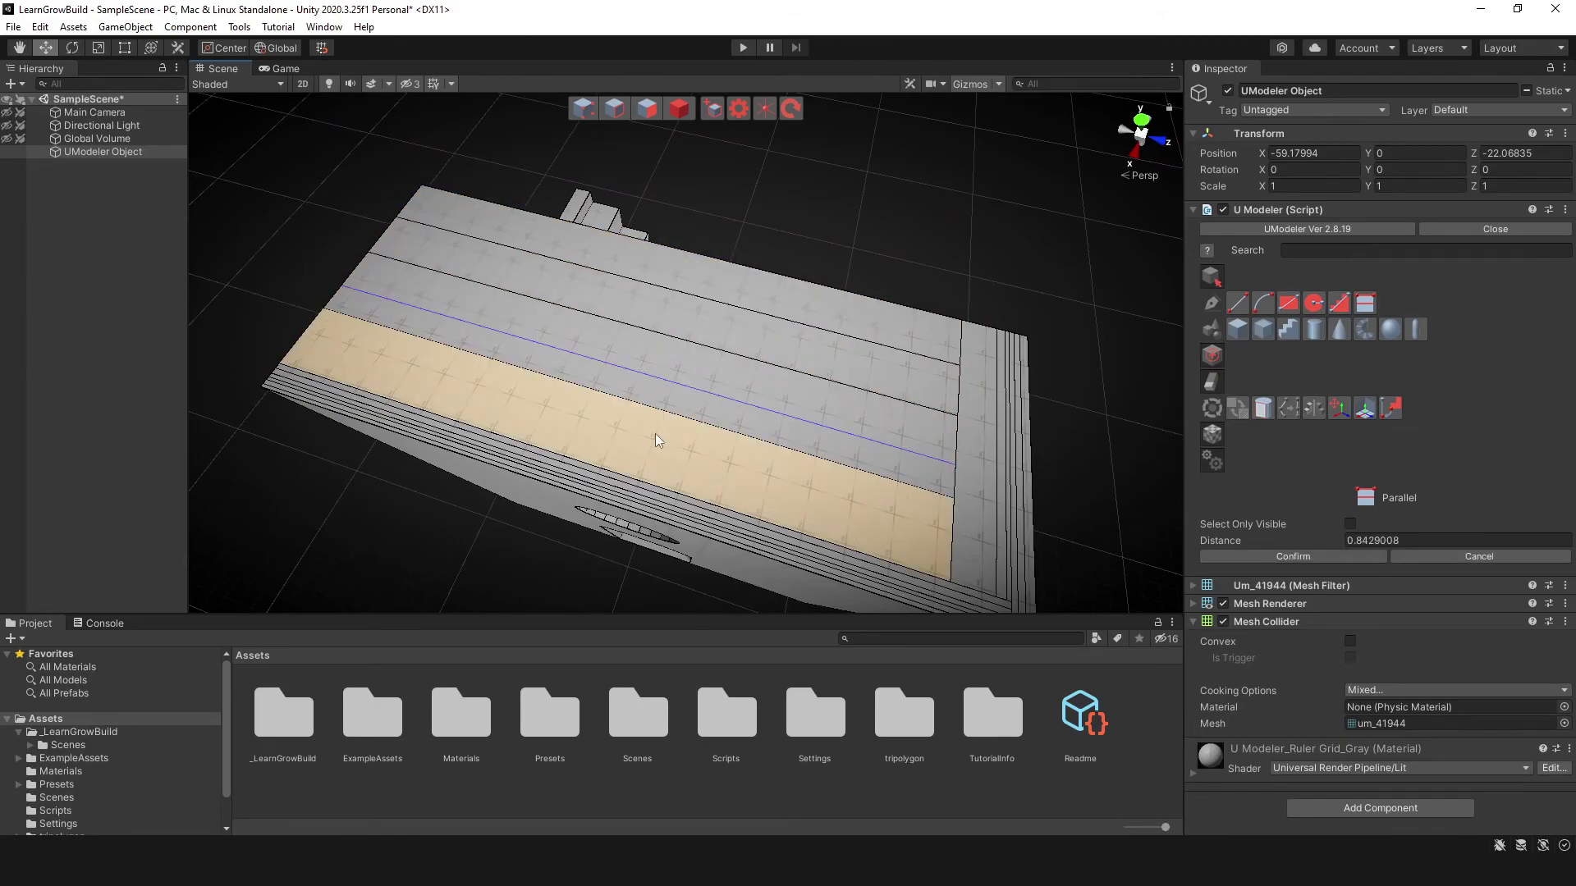
{"action": "left_click", "coordinate": [655, 435]}
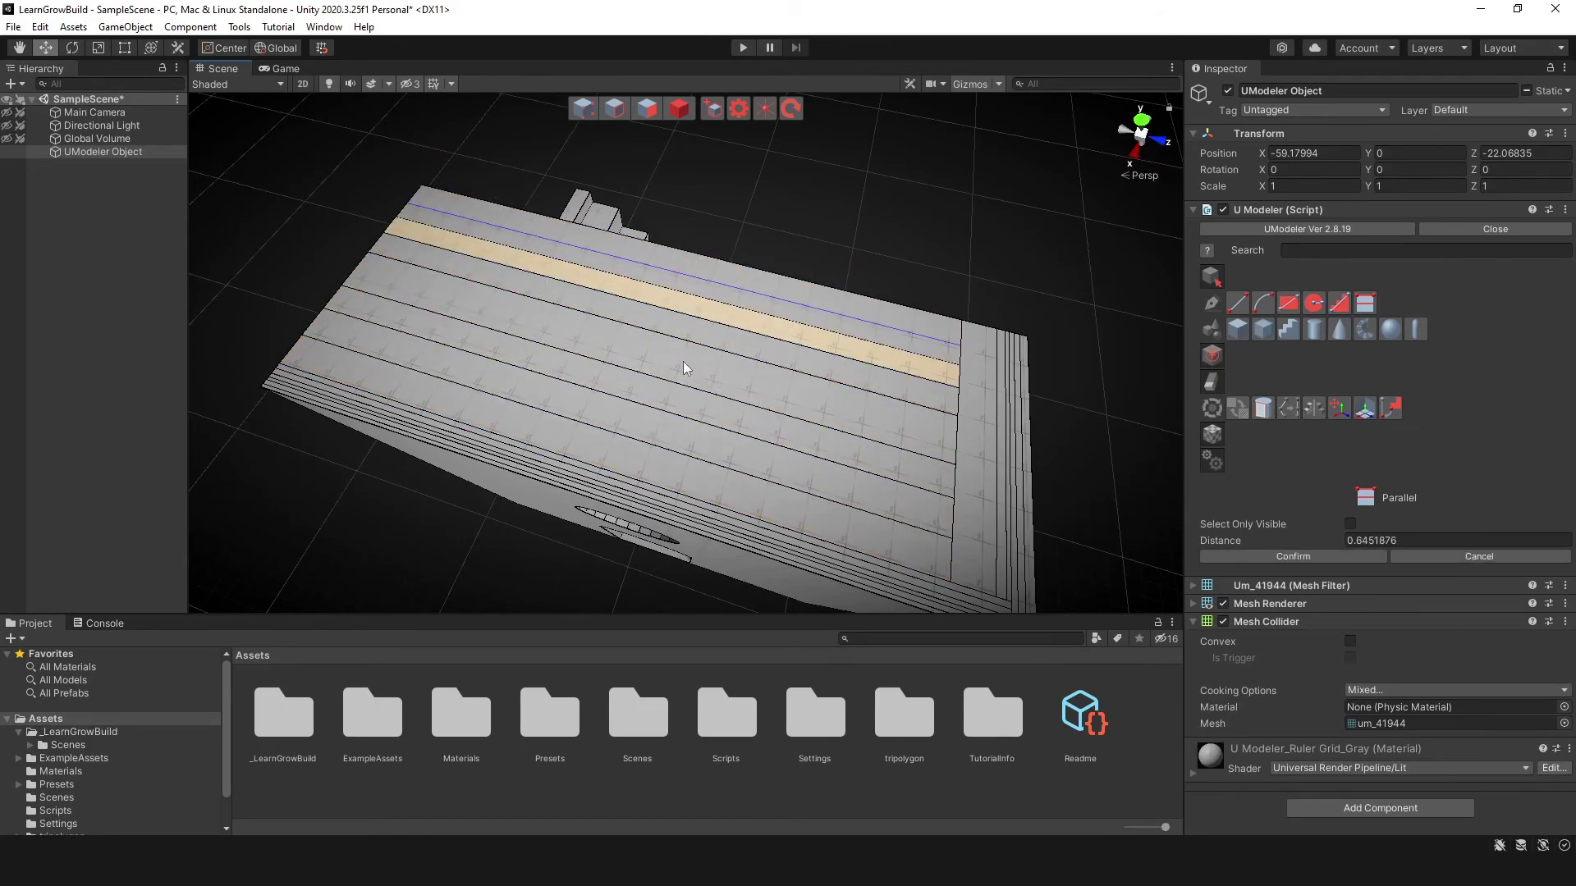
Add horizontal parallel edges near the top of the opposite end face, including one offset about 0.72
{"action": "left_click_drag", "start_coordinate": [683, 361], "coordinate": [765, 355], "text": "alt"}
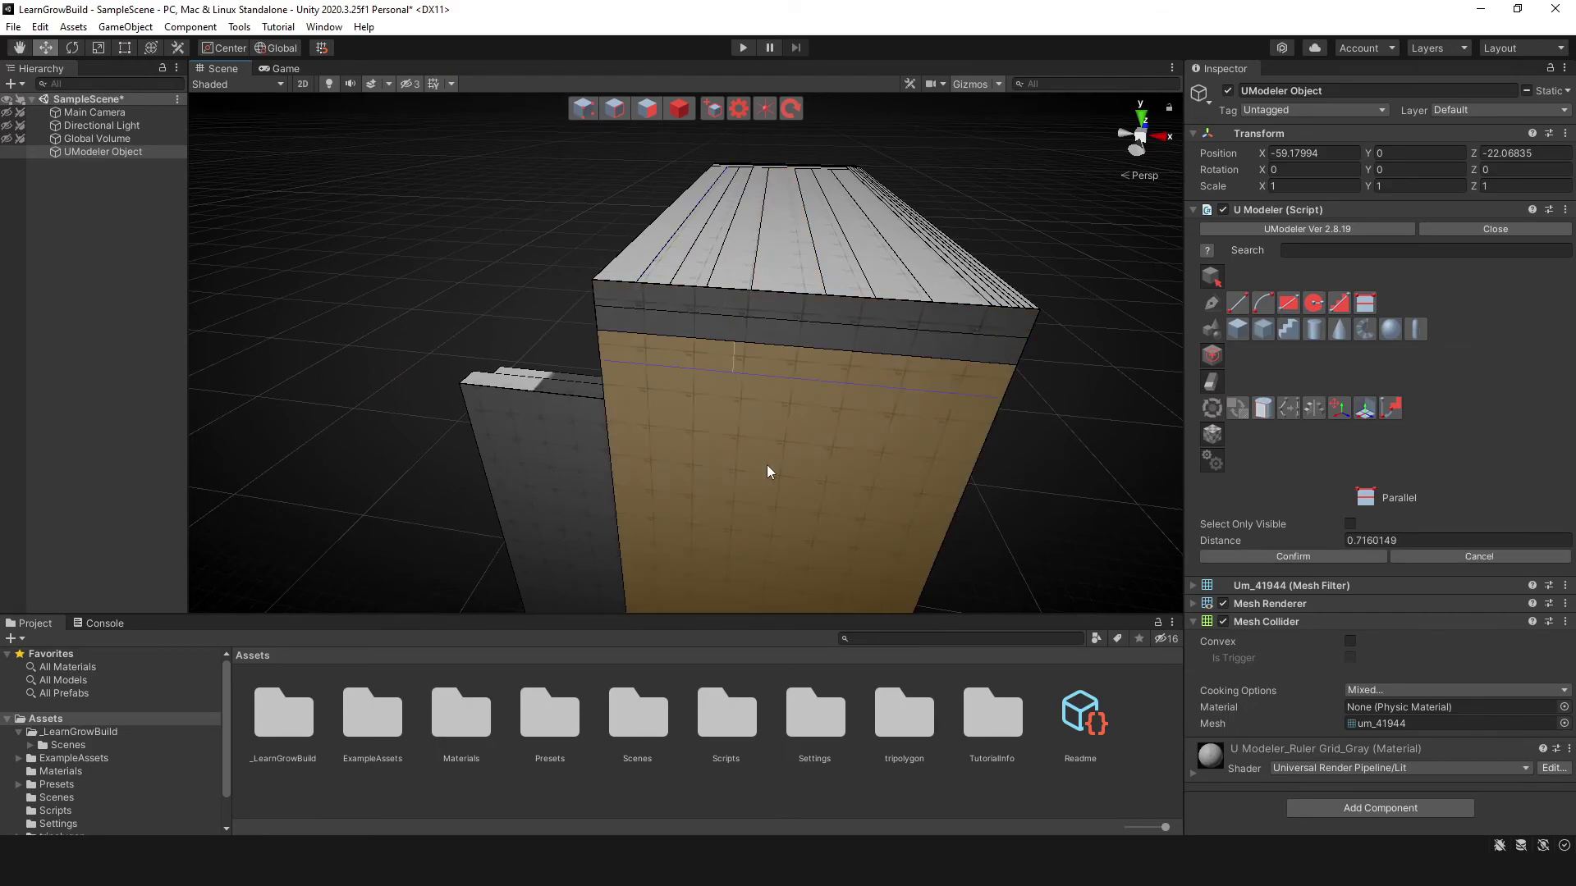
{"action": "left_click_drag", "start_coordinate": [766, 464], "coordinate": [803, 293], "text": "alt"}
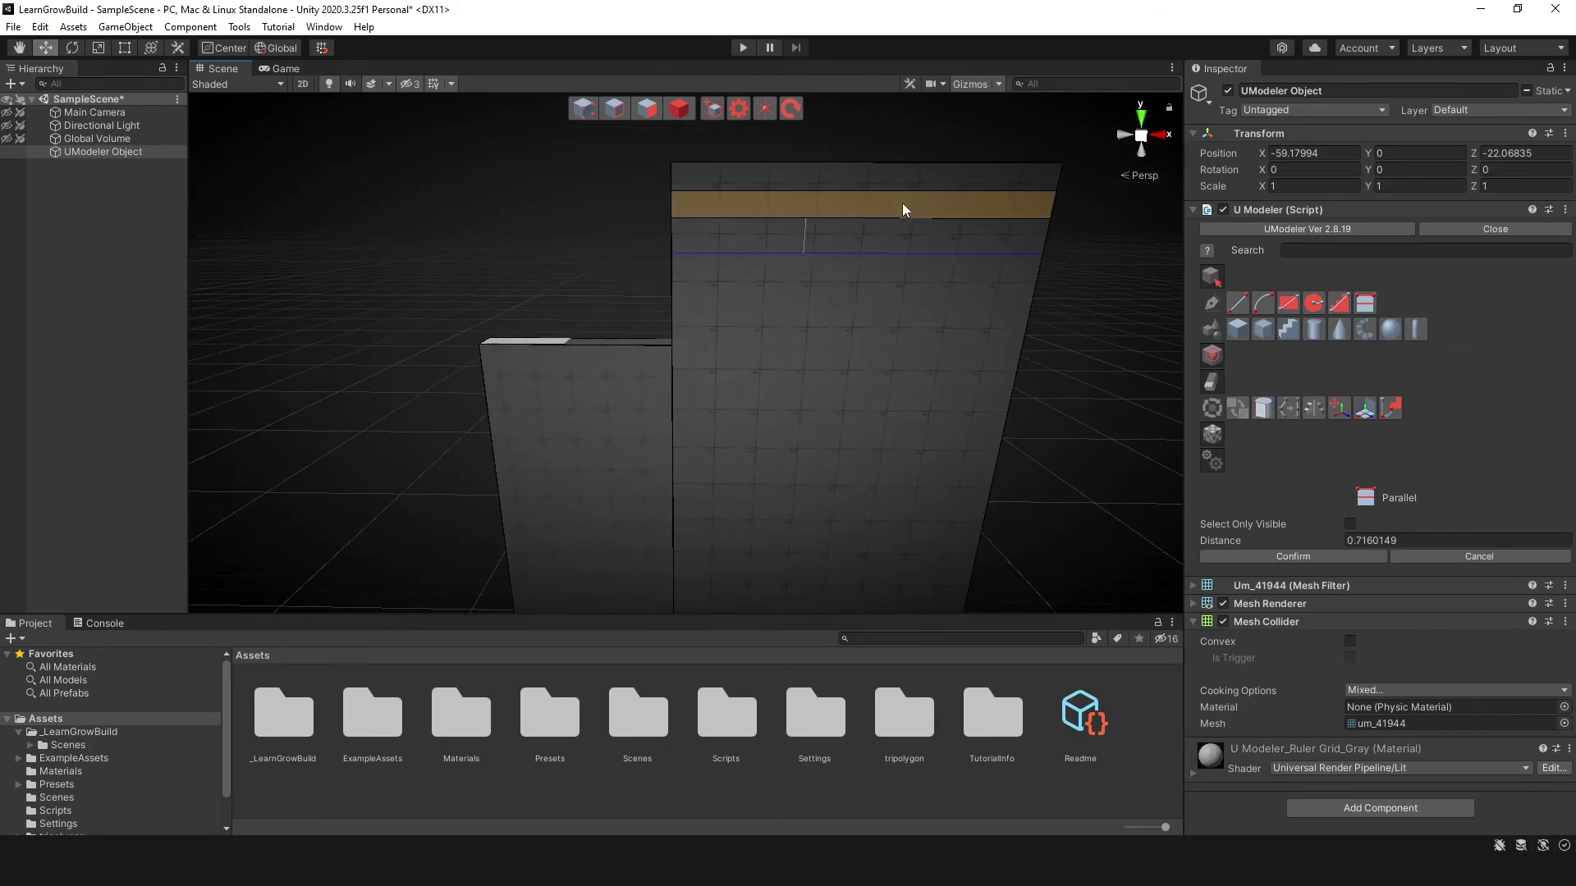
{"action": "left_click_drag", "start_coordinate": [957, 352], "coordinate": [820, 373], "text": "alt"}
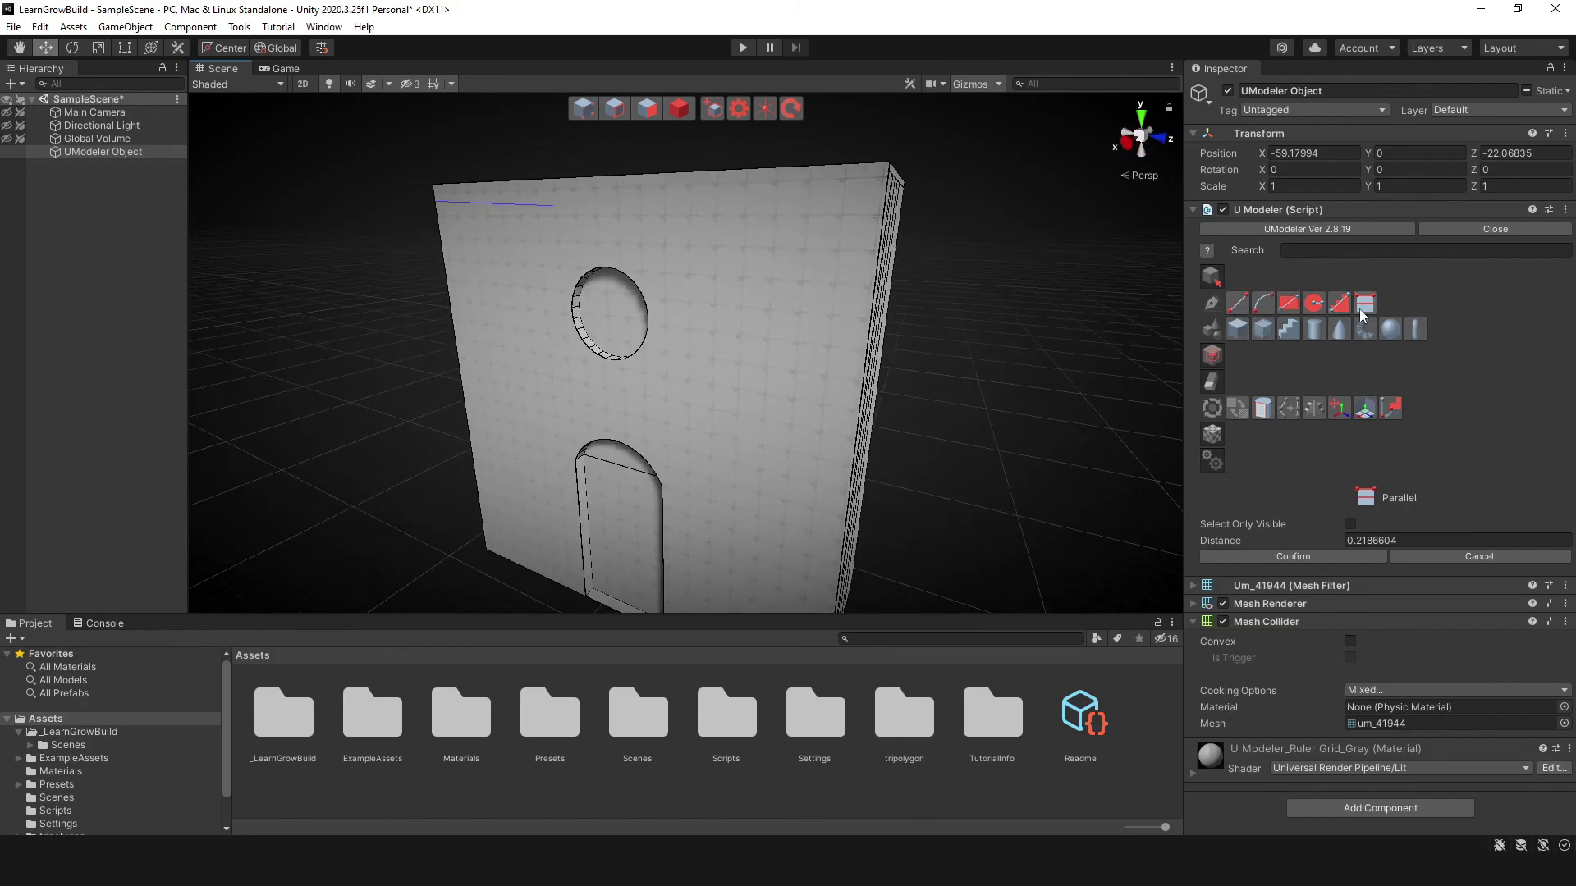
{"action": "left_click_drag", "start_coordinate": [821, 394], "coordinate": [944, 320], "text": "alt"}
{"action": "left_click_drag", "start_coordinate": [1081, 423], "coordinate": [550, 353], "text": "alt"}
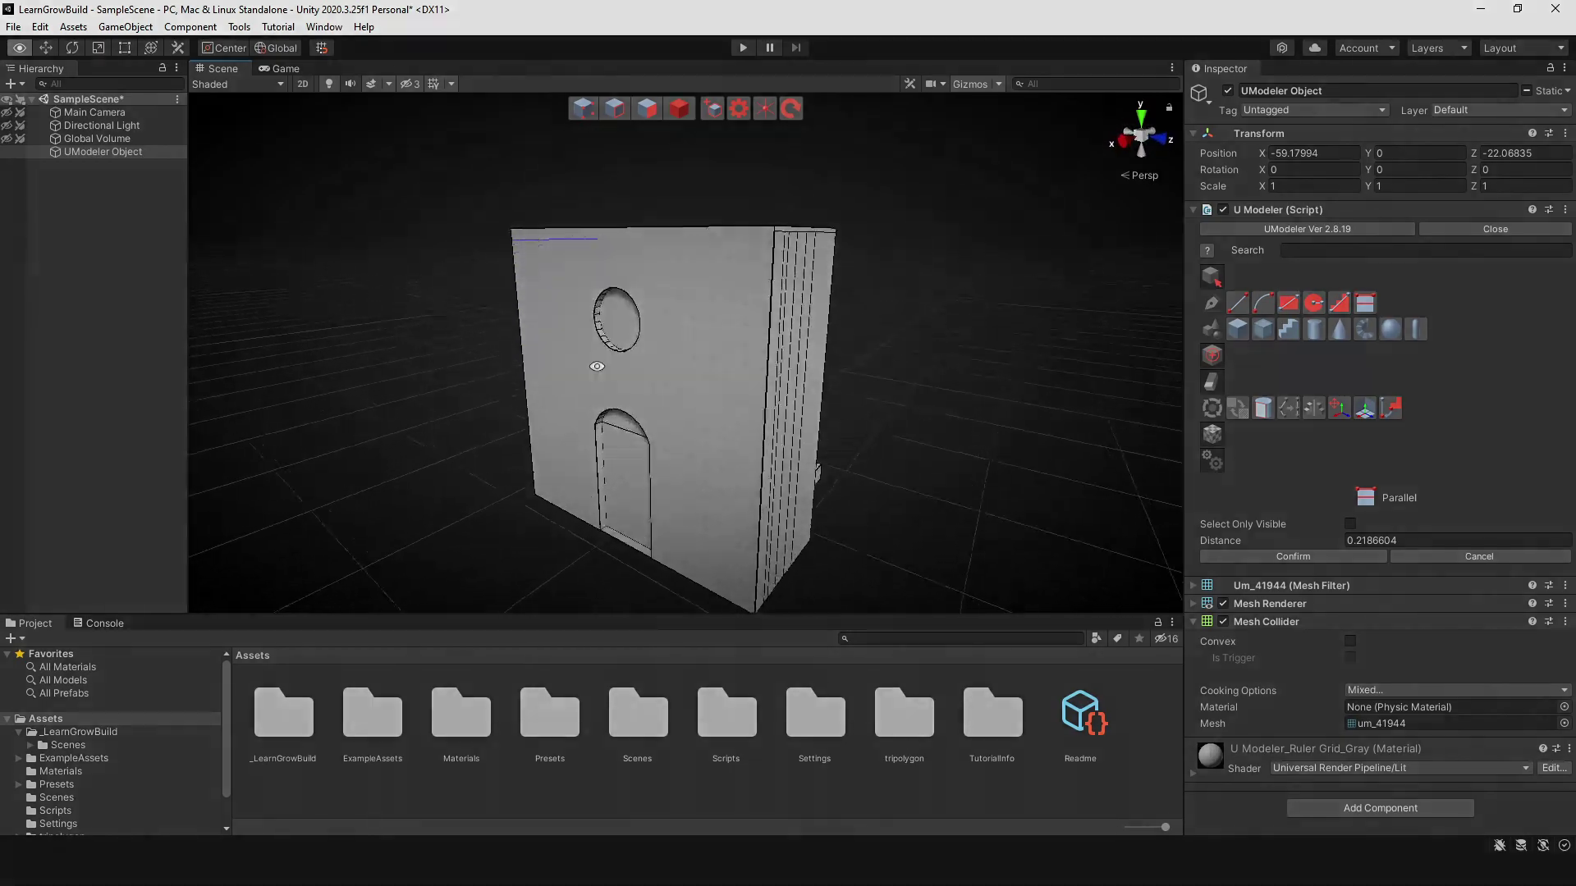